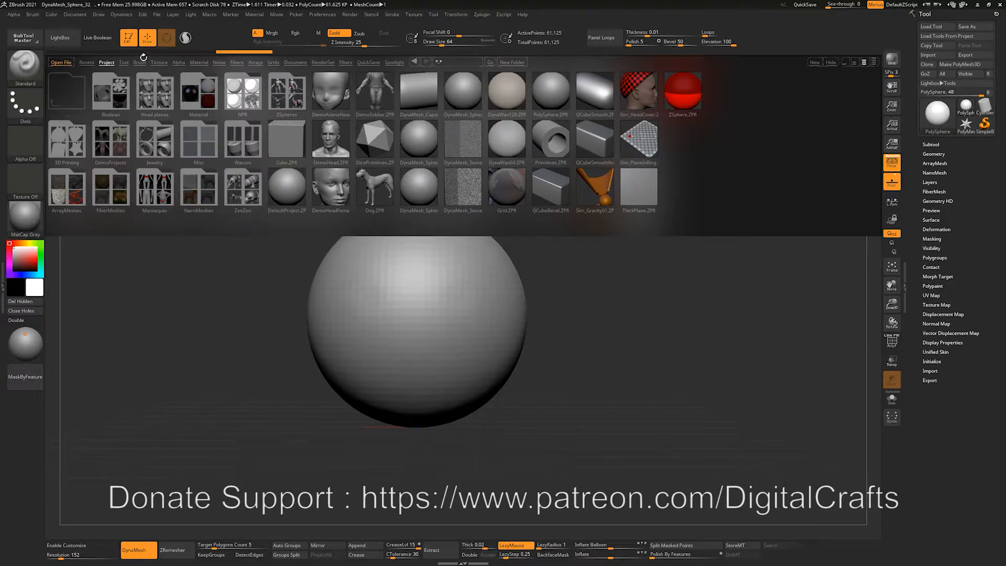
Step: Load the InsertSphere brush and place a mirrored pair of spheres on the upper sides of the head as ears
left_click(137, 62)
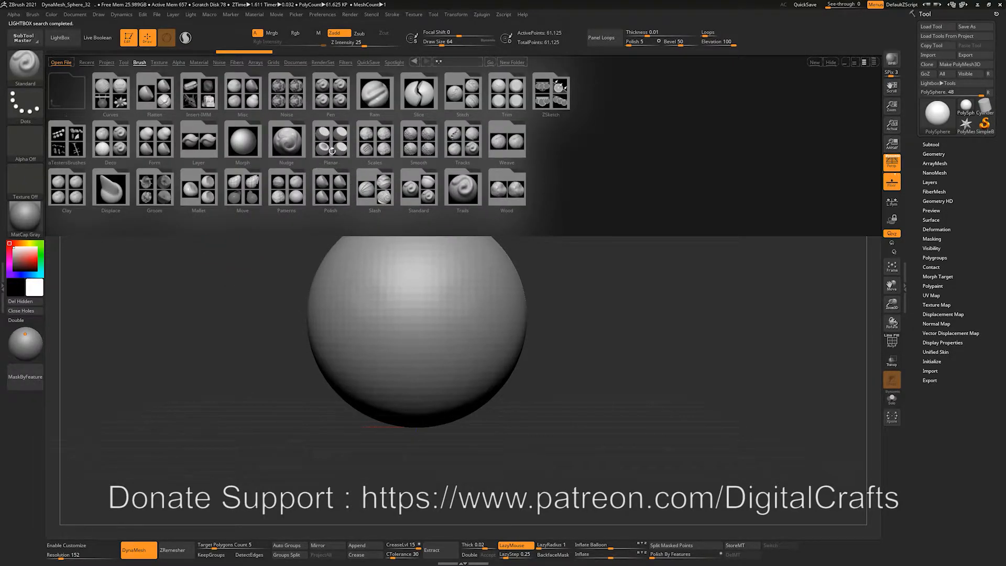
key("b")
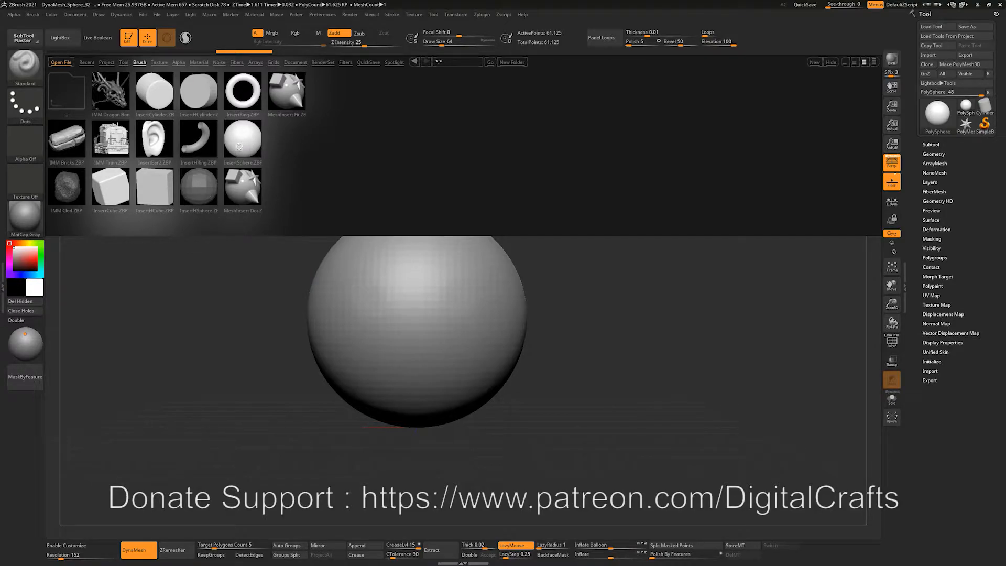
double_click(240, 150)
left_click_drag(651, 234, 605, 274, "alt")
left_click_drag(580, 215, 580, 224, "alt")
mouse_move(502, 262)
left_mouse_down()
mouse_move(571, 289)
mouse_move(503, 261)
left_mouse_up()
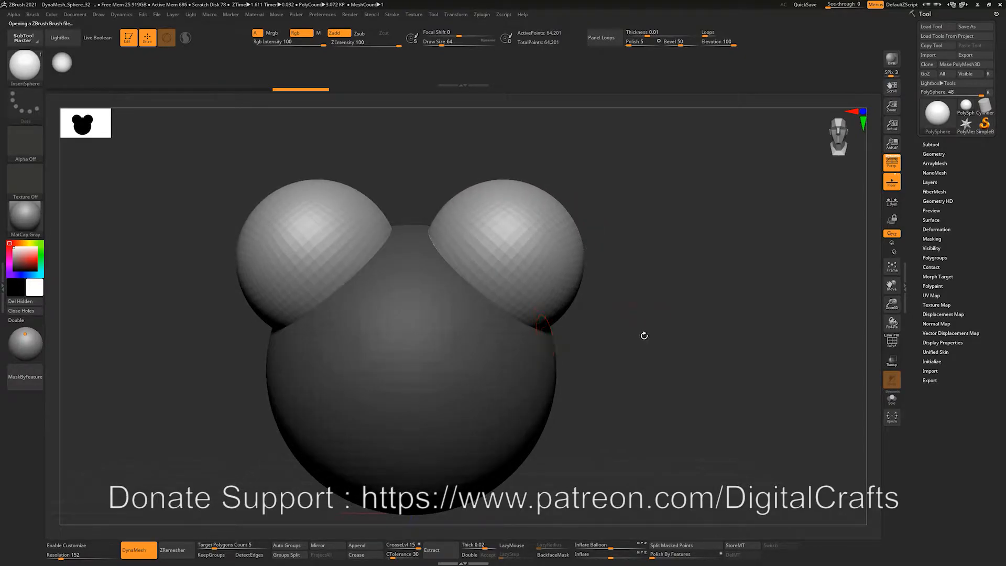
Step: Flatten the two inserted ear spheres into discs and shift them back on the head
left_click_drag(676, 292, 619, 309)
key("w")
left_click_drag(417, 268, 459, 259)
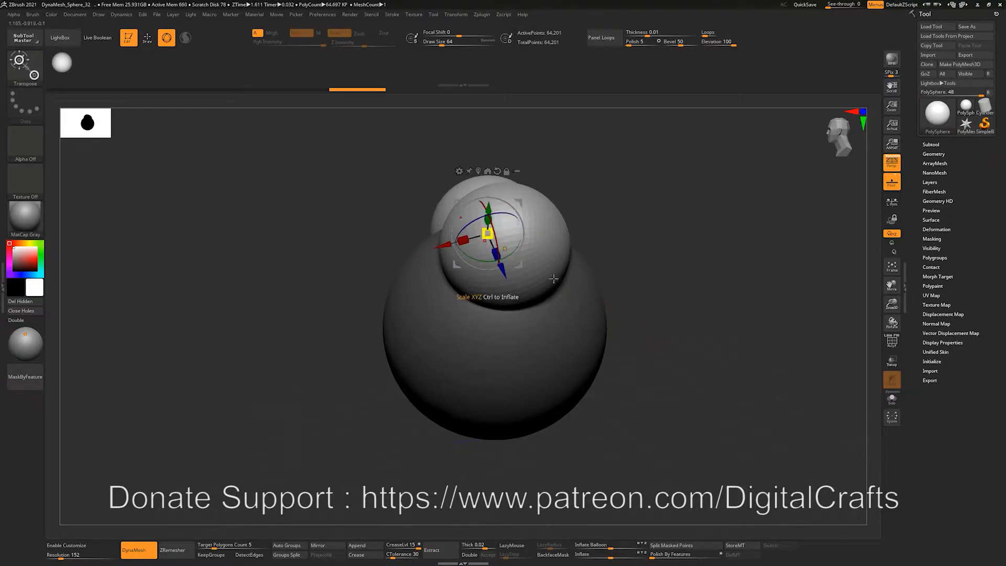
left_click_drag(553, 278, 654, 265, "shift")
left_click_drag(485, 234, 409, 268)
left_click_drag(384, 309, 391, 336, "alt")
left_click_drag(370, 332, 435, 320)
left_click_drag(524, 265, 506, 240)
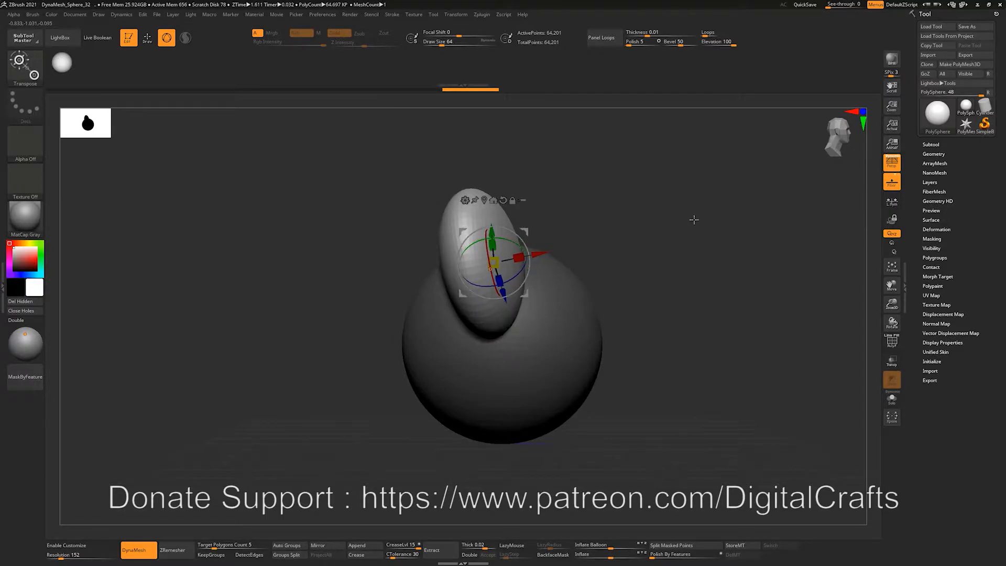
Step: Fine-tune the size and position of the ears from the front view
left_click_drag(744, 219, 696, 204, "shift")
left_click_drag(803, 219, 677, 235, "alt")
left_click_drag(372, 276, 326, 244)
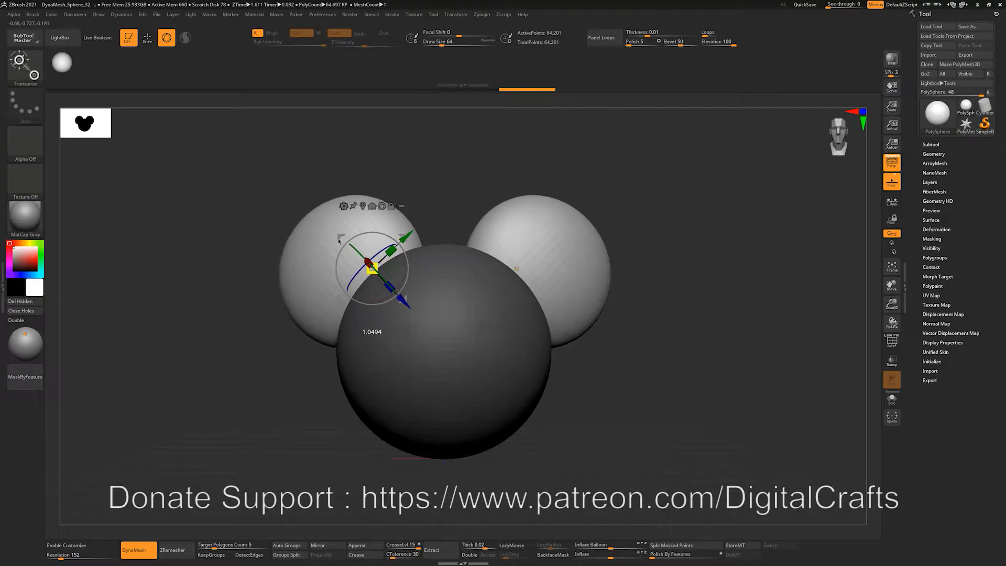
left_click_drag(371, 270, 370, 271)
mouse_move(693, 294)
left_mouse_down("alt")
mouse_move(675, 358)
mouse_move(702, 306)
left_mouse_up("alt")
Step: Remesh with DynaMesh to fuse the ears to the head and smooth the seams between them
key("q")
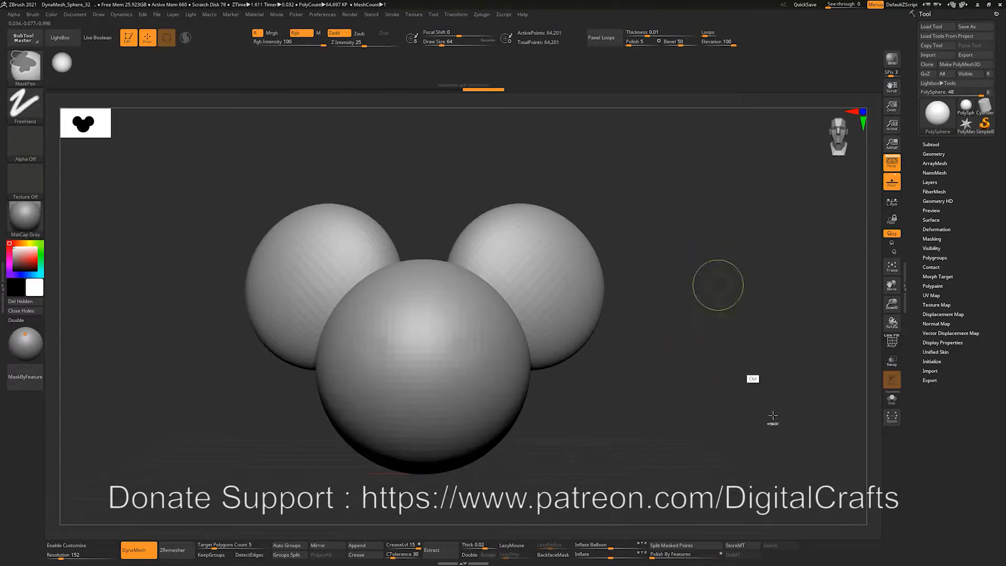
left_click_drag(684, 197, 762, 407, "ctrl")
mouse_move(741, 353)
left_mouse_down("alt")
mouse_move(725, 311)
mouse_move(726, 346)
left_mouse_up("alt")
key("s")
left_click_drag(493, 305, 540, 315)
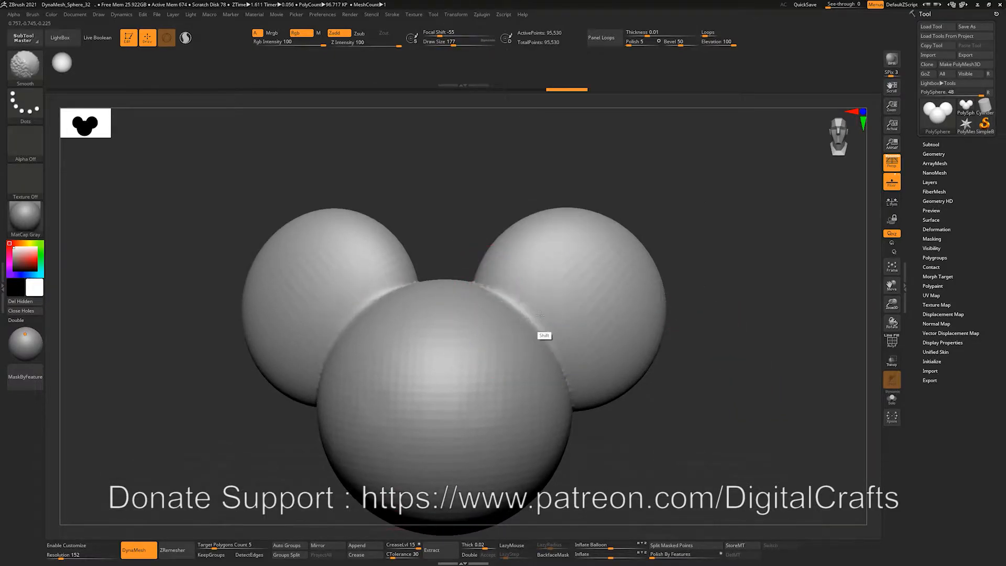
left_click_drag(636, 387, 646, 348)
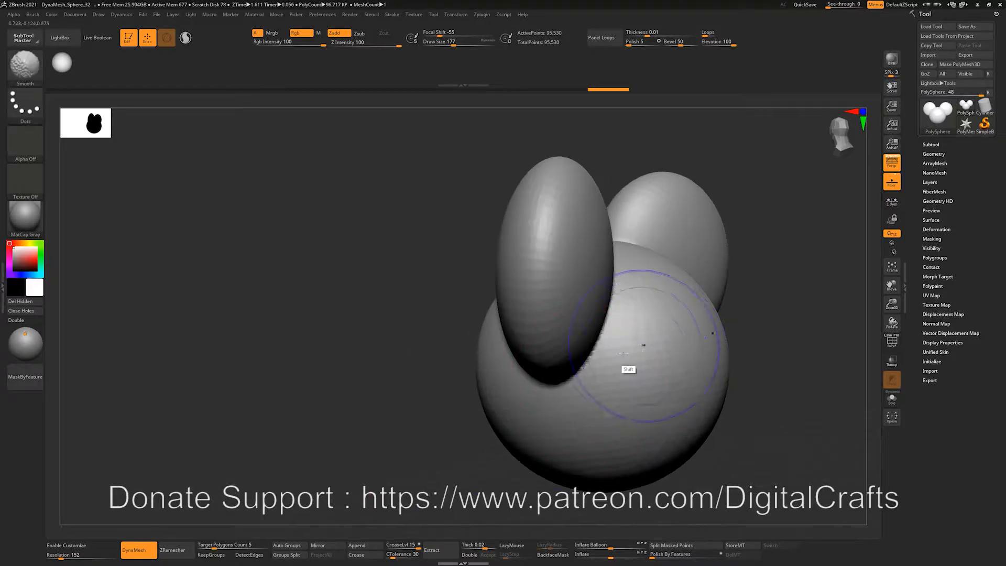
Step: Insert a mirrored pair of subtractive spheres into the front of the head for the eye sockets
left_click_drag(778, 328, 727, 304, "alt")
key("s")
mouse_move(557, 285)
left_mouse_down()
mouse_move(593, 322)
mouse_move(581, 320)
mouse_move(586, 333)
left_mouse_up()
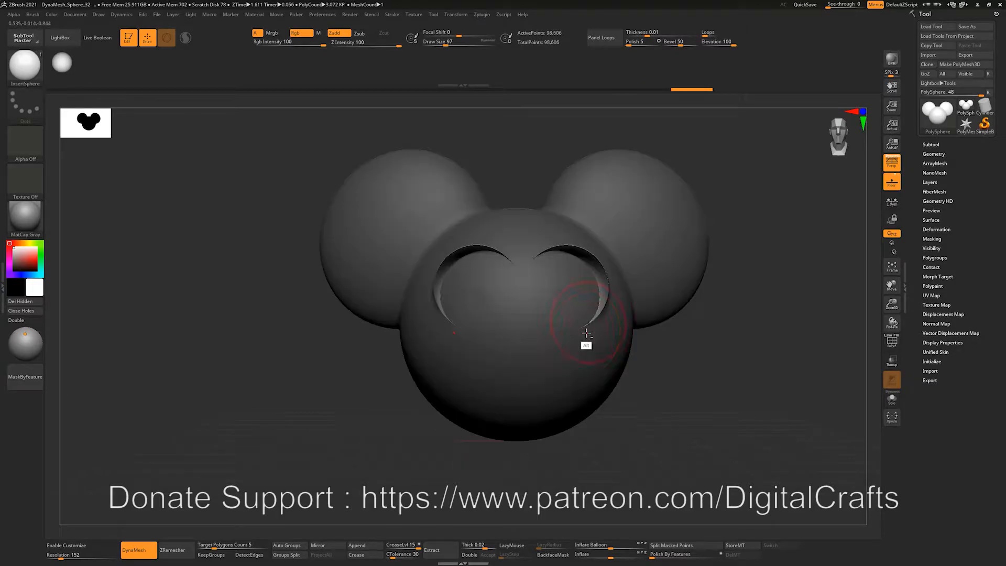
left_click_drag(614, 422, 589, 295)
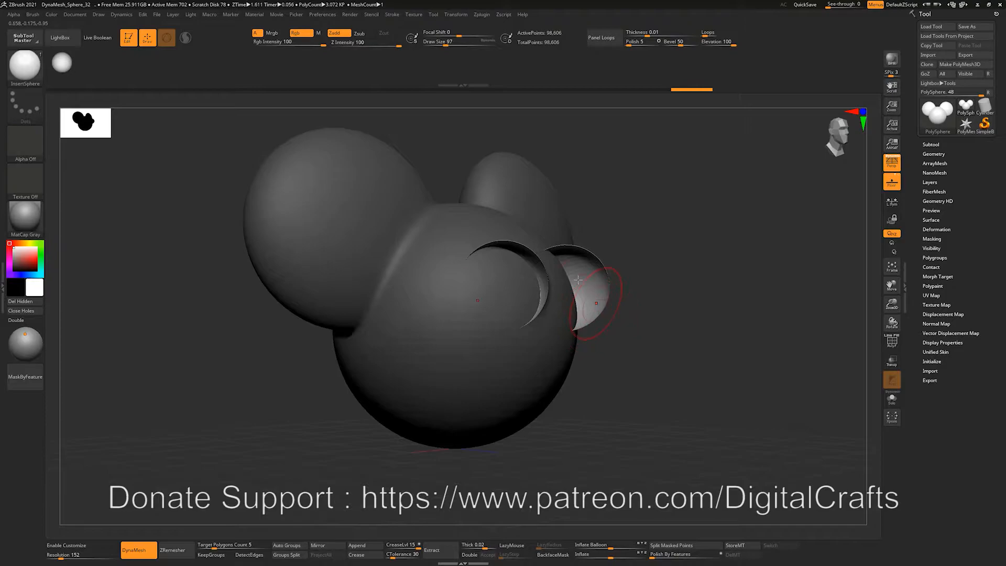
left_click_drag(660, 377, 755, 344)
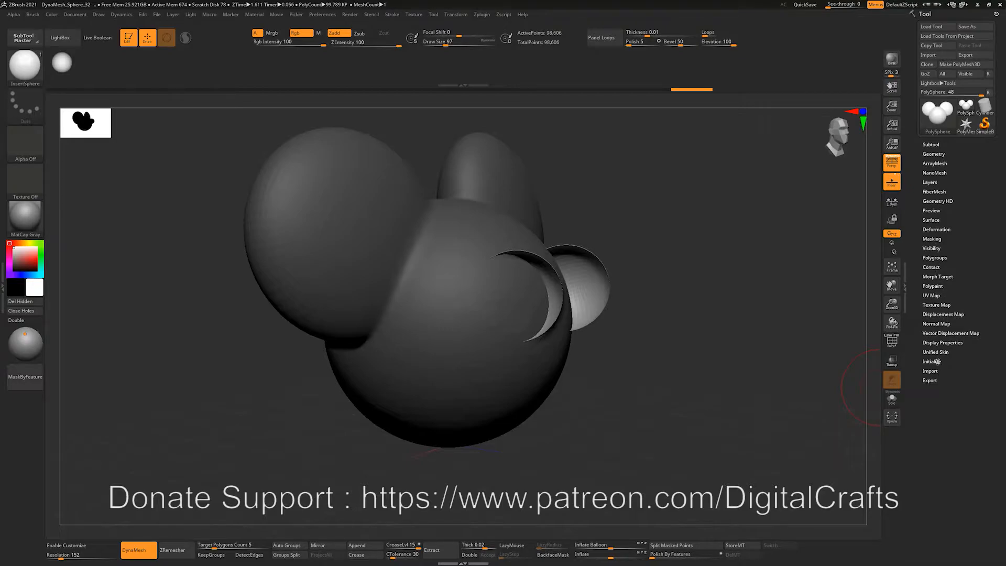
Step: Turn on double-sided display for the mesh
left_click(942, 343)
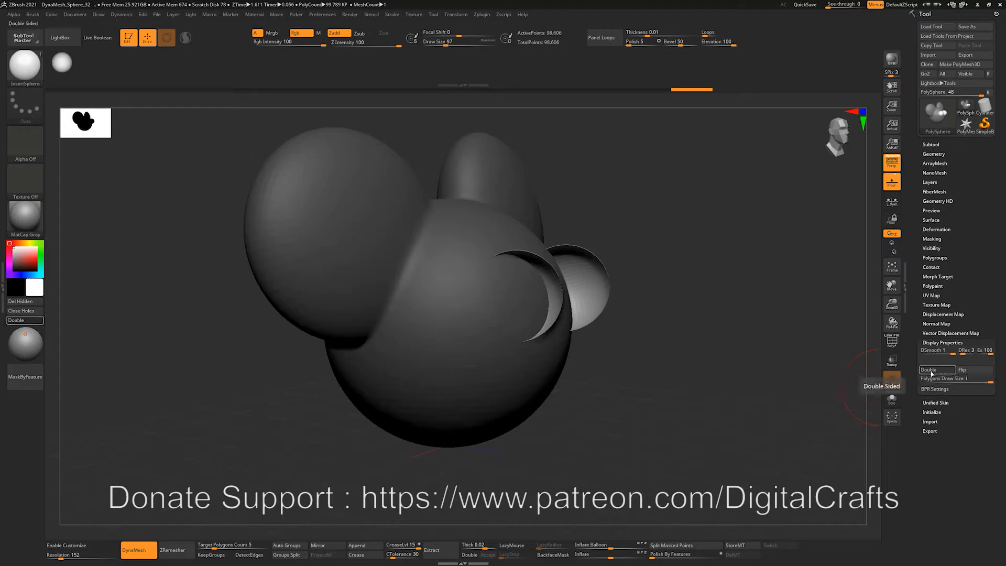
left_click(929, 371)
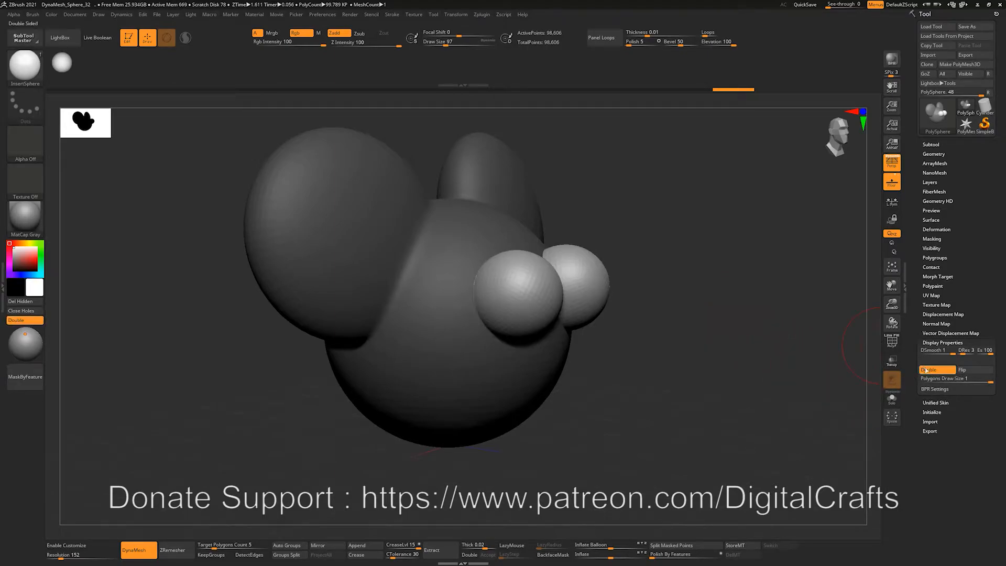
left_click_drag(817, 349, 765, 370)
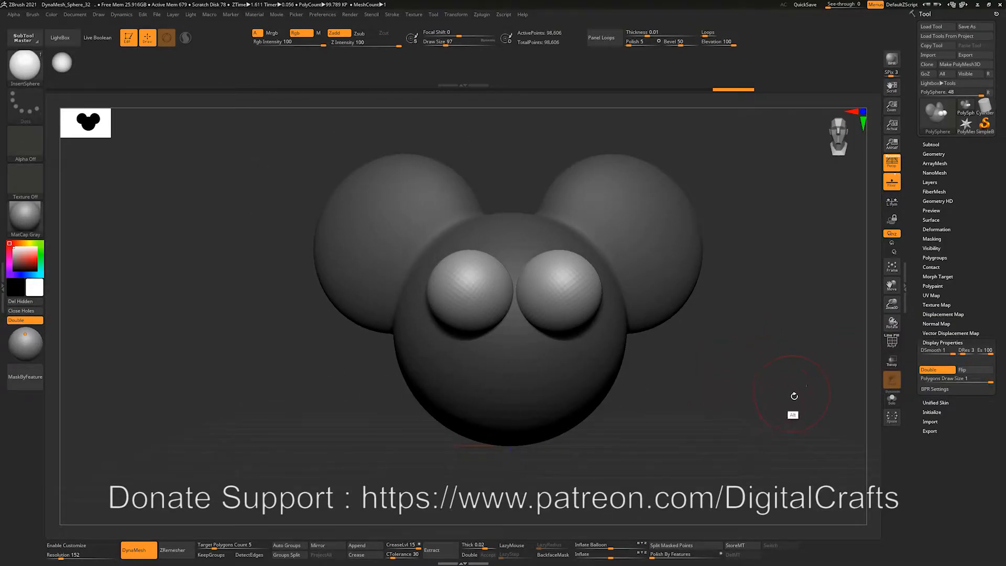
Step: Remesh with DynaMesh to carve out the eye sockets and smooth their rims
left_click_drag(791, 191, 821, 387, "ctrl")
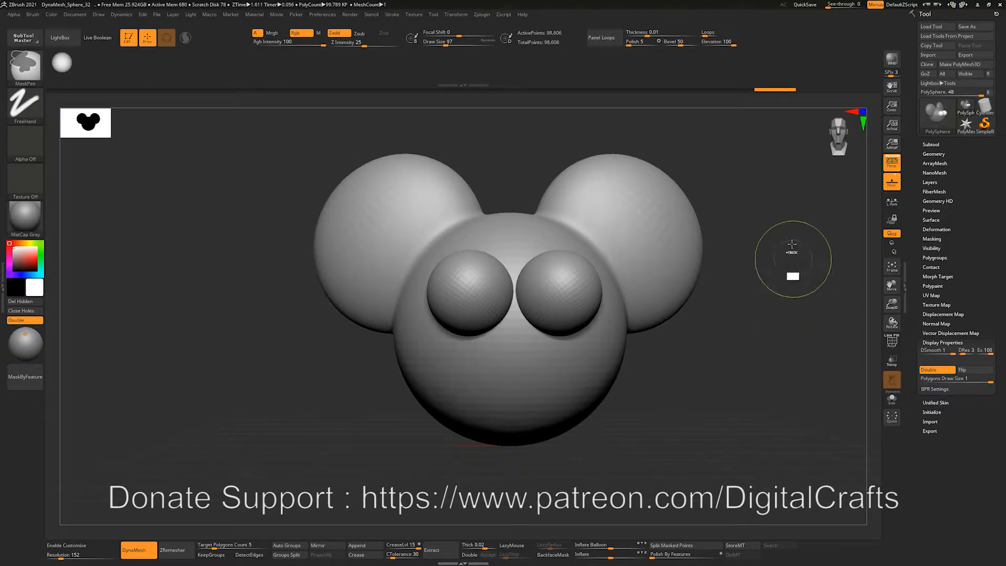
left_click_drag(786, 204, 804, 293, "ctrl")
mouse_move(769, 356)
left_mouse_down("alt")
mouse_move(794, 373)
mouse_move(747, 364)
left_mouse_up("alt")
key("s")
left_click_drag(557, 315, 613, 362)
key("shift")
mouse_move(818, 393)
left_mouse_down()
mouse_move(732, 394)
mouse_move(768, 397)
mouse_move(755, 397)
left_mouse_up()
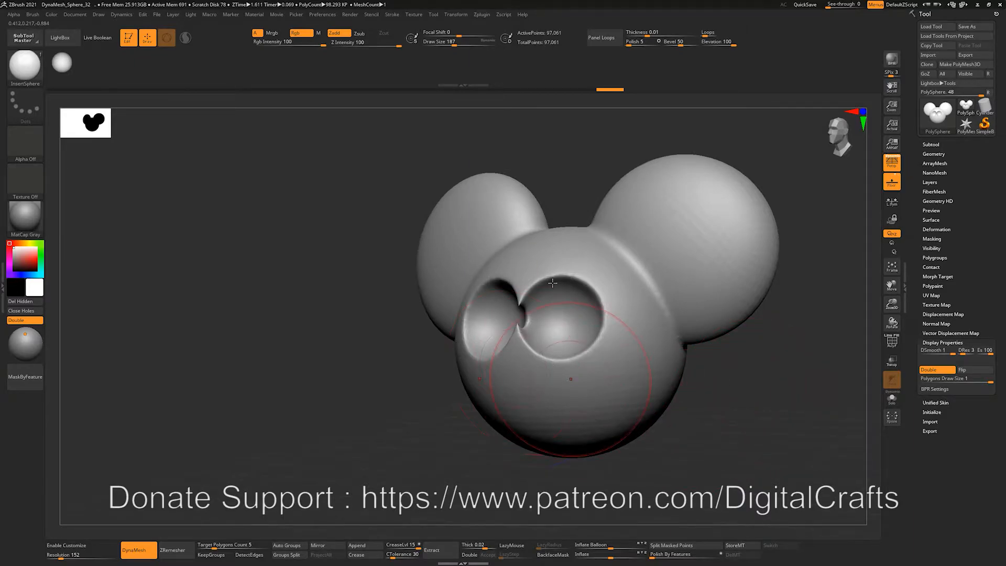
Step: Try inserting mirrored spheres of different sizes on the front of the ears
mouse_move(756, 426)
left_mouse_down("alt")
mouse_move(733, 435)
mouse_move(748, 422)
left_mouse_up("alt")
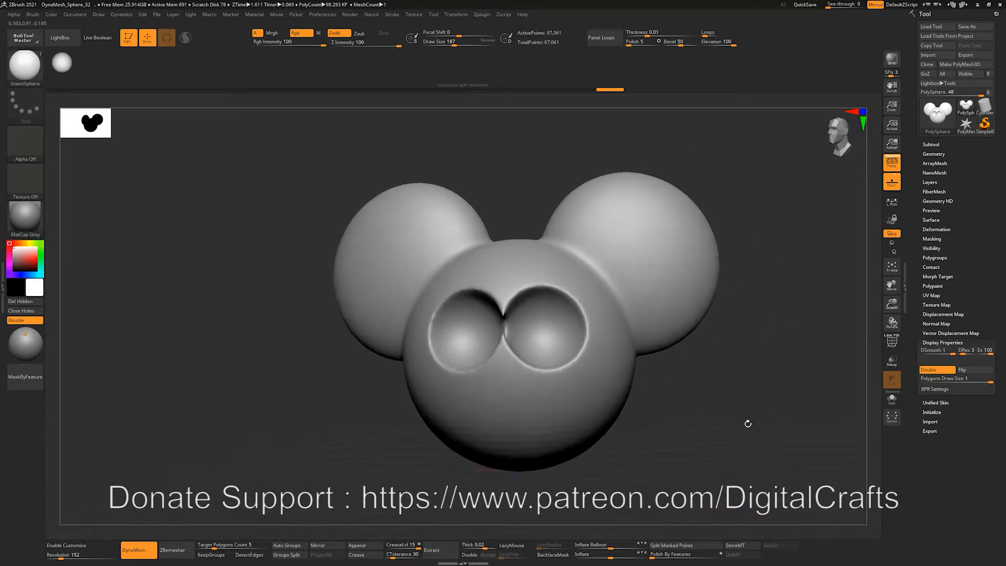
left_click_drag(744, 364, 728, 370, "shift")
left_click_drag(710, 364, 661, 391, "alt")
left_click_drag(697, 314, 693, 357, "alt")
left_click_drag(604, 327, 606, 343, "alt")
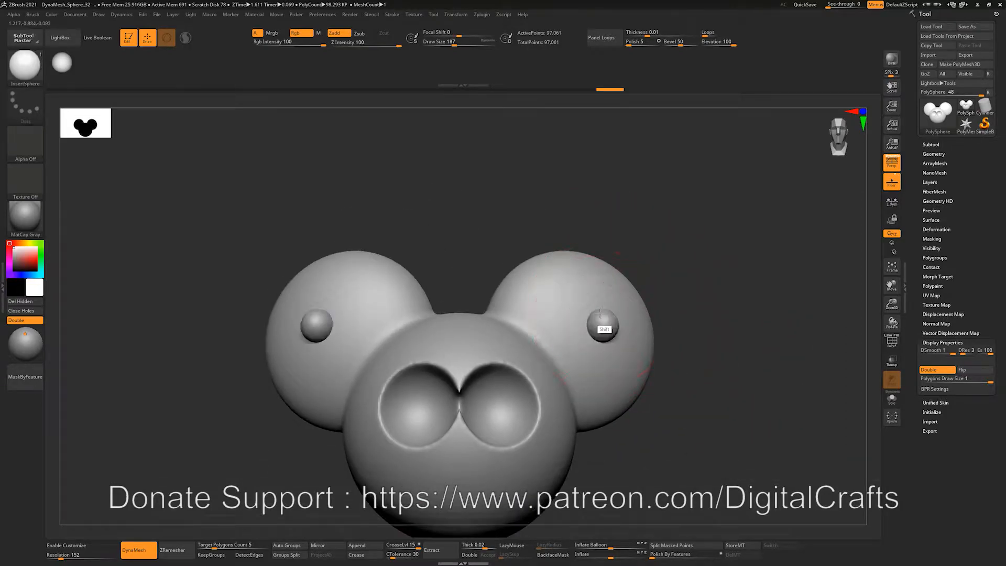
key("ctrl+z")
left_click_drag(583, 304, 618, 351)
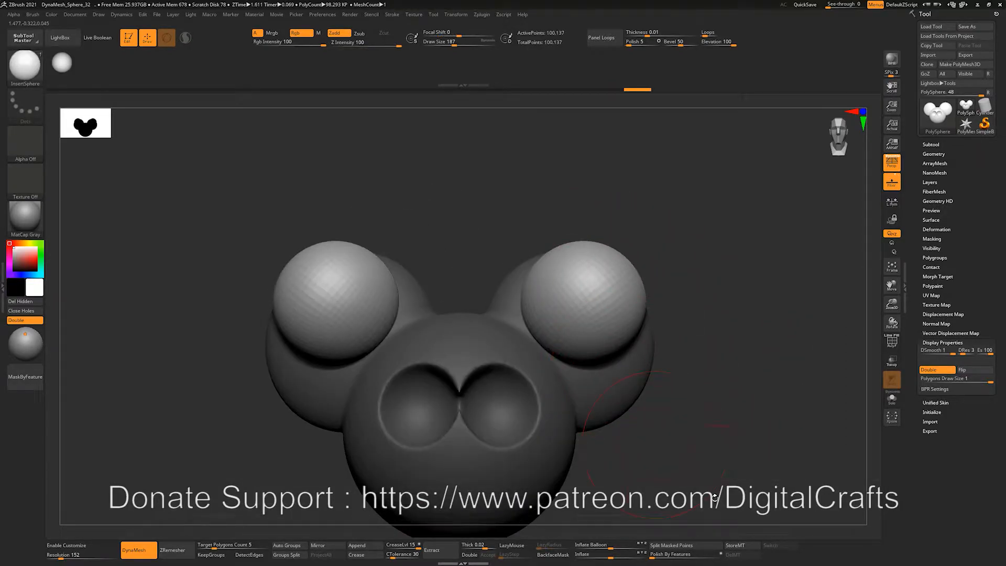
left_click_drag(688, 441, 644, 442, "alt")
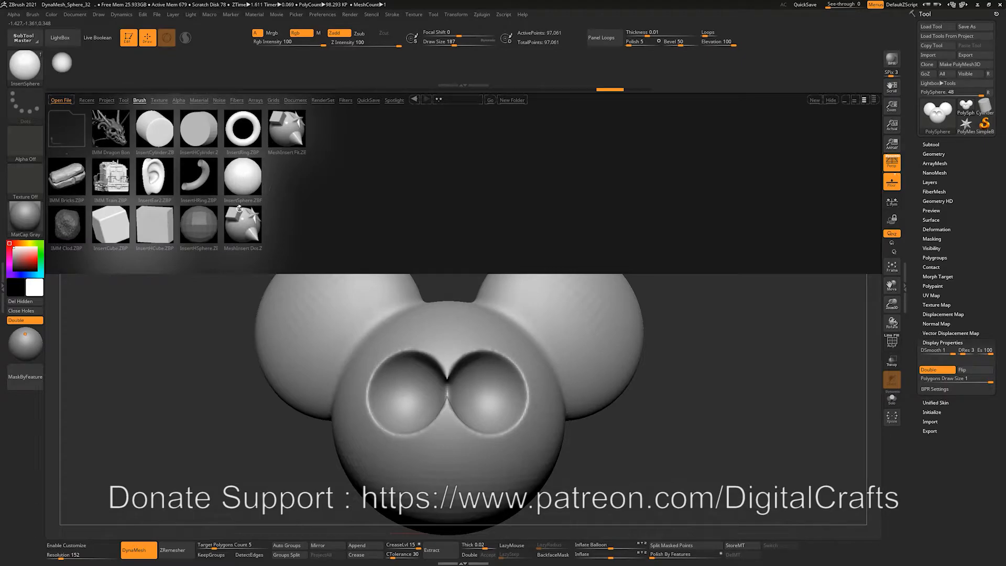
Step: Load the InsertCylinder brush and insert a mirrored pair of cylinders into the front of the ears
double_click(179, 134)
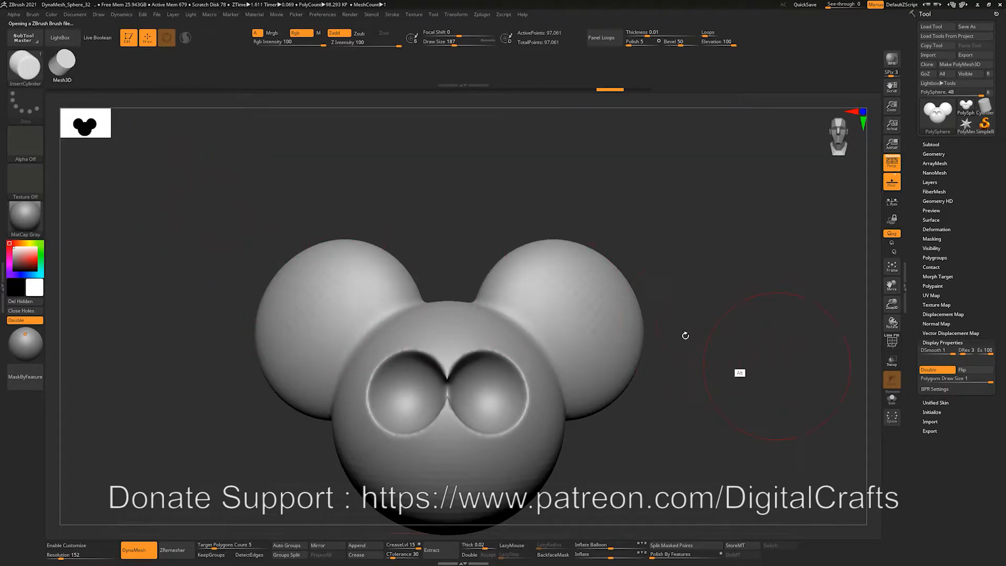
left_click_drag(684, 336, 701, 313, "alt")
key("s")
mouse_move(570, 263)
left_mouse_down()
mouse_move(539, 318)
mouse_move(533, 308)
left_mouse_up()
key("ctrl+z")
left_click_drag(516, 256, 548, 301)
left_click_drag(628, 343, 624, 350, "shift")
Step: Push the inserted cylinders through the ears and scale them down
key("w")
left_click_drag(545, 262, 585, 275)
left_click_drag(725, 220, 636, 242, "shift")
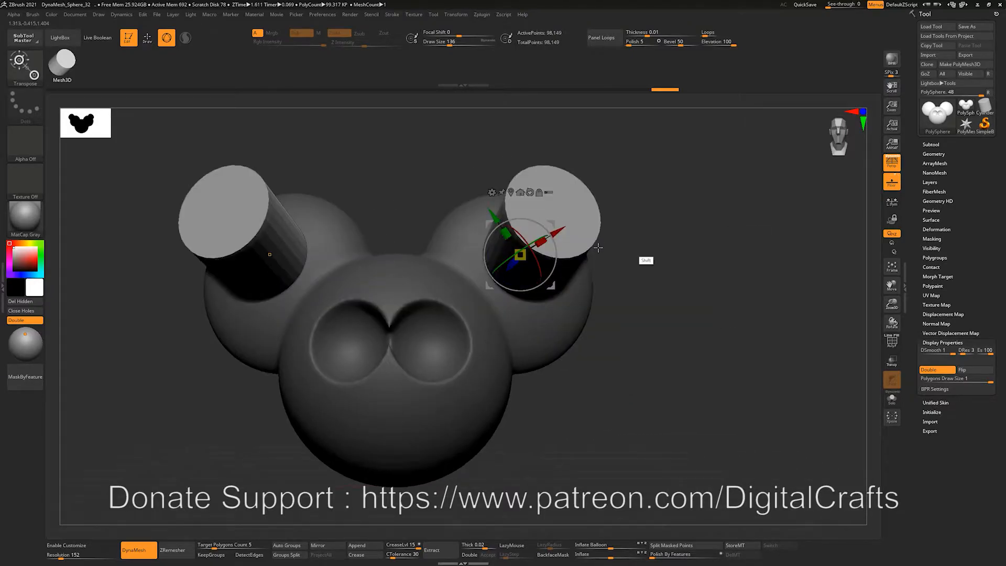
mouse_move(520, 256)
left_mouse_down()
mouse_move(499, 244)
mouse_move(523, 233)
left_mouse_up()
Step: Remesh with DynaMesh to cut cylindrical holes through the ears and smooth the hole edges
key("q")
left_click_drag(698, 228, 770, 419, "ctrl")
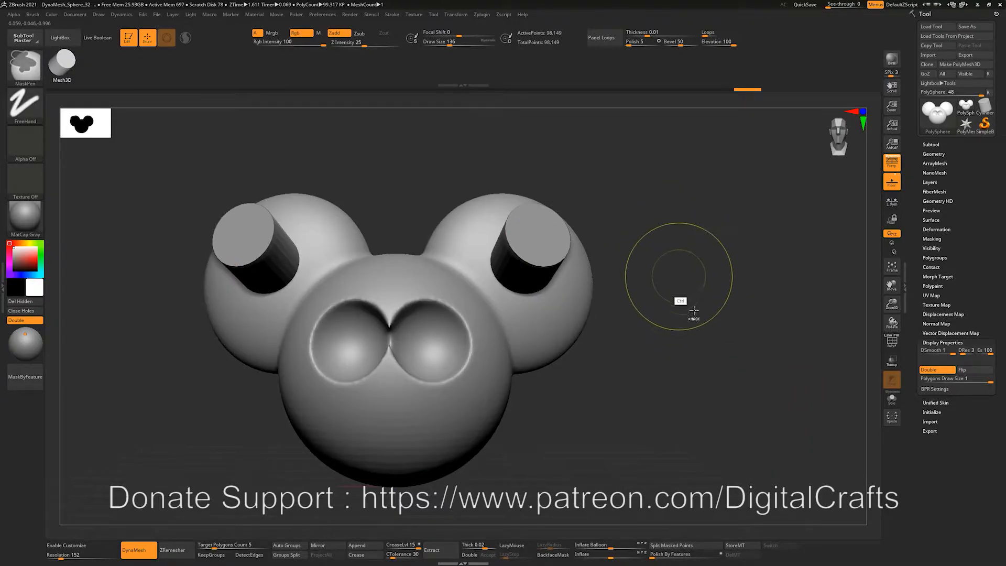
left_click_drag(667, 199, 774, 426, "ctrl")
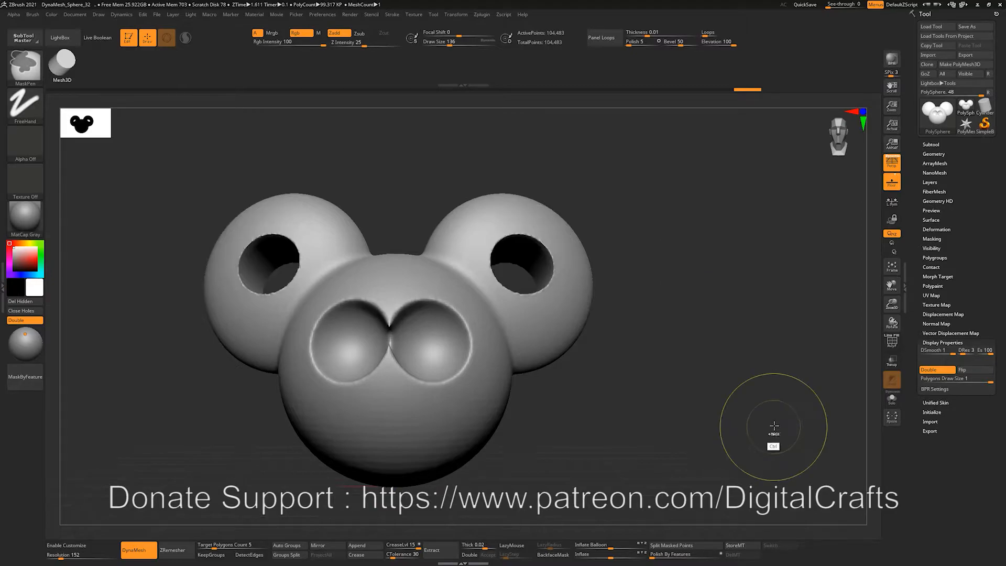
mouse_move(703, 306)
left_mouse_down()
mouse_move(728, 371)
mouse_move(564, 302)
mouse_move(582, 302)
mouse_move(576, 310)
left_mouse_up()
key("s")
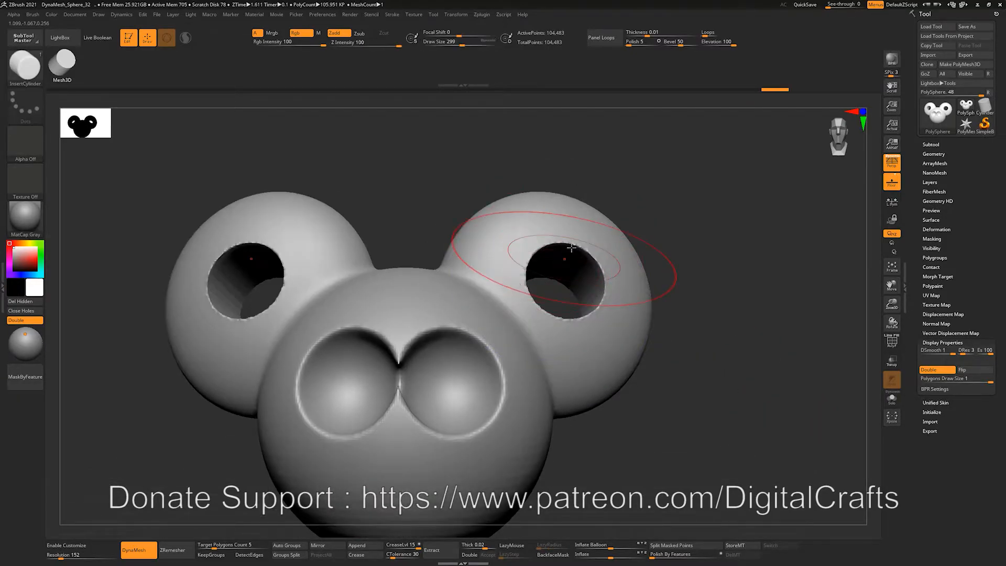
mouse_move(571, 248)
left_mouse_down("shift")
mouse_move(546, 246)
mouse_move(584, 304)
mouse_move(603, 277)
left_mouse_up("shift")
mouse_move(699, 287)
left_mouse_down("alt")
mouse_move(681, 274)
mouse_move(705, 263)
mouse_move(710, 285)
mouse_move(692, 319)
mouse_move(739, 359)
mouse_move(717, 361)
mouse_move(707, 338)
left_mouse_up("alt")
key("f")
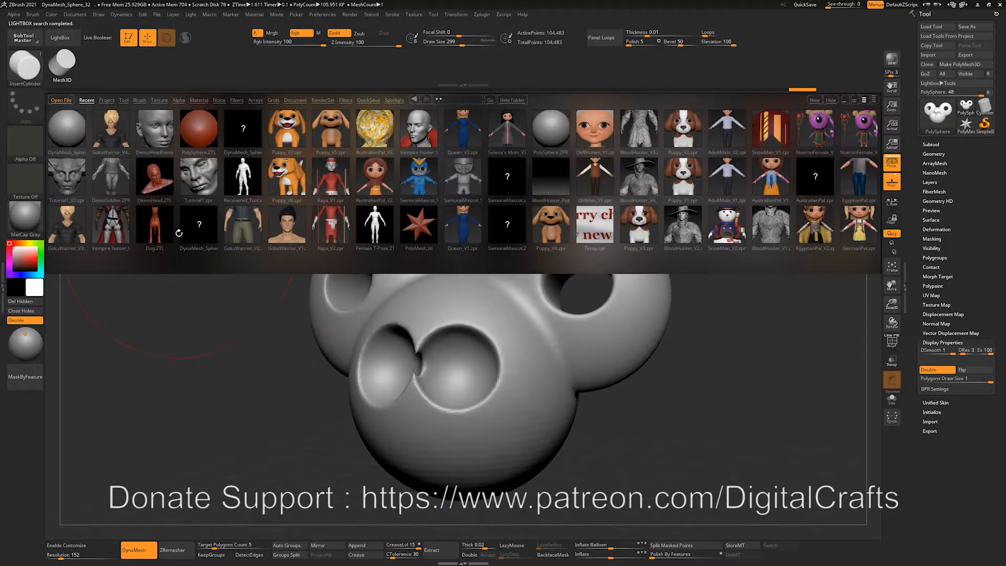
Step: Open the recent project Tutorial1_V2 without saving the current project's changes
double_click(76, 182)
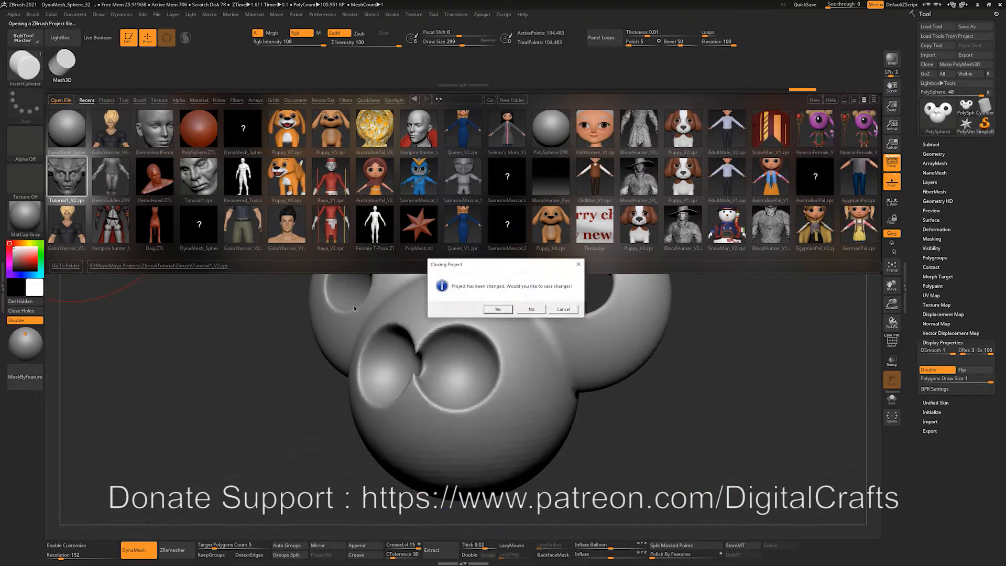
left_click(529, 310)
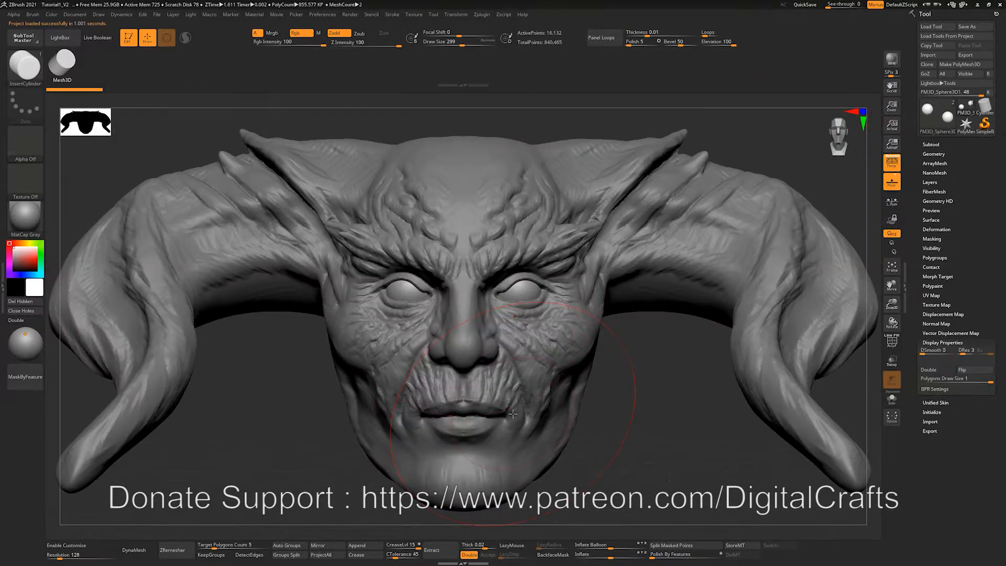
left_click_drag(659, 365, 584, 384, "alt")
Step: Choose the IMM Army Curve brush for the horned head
key("b")
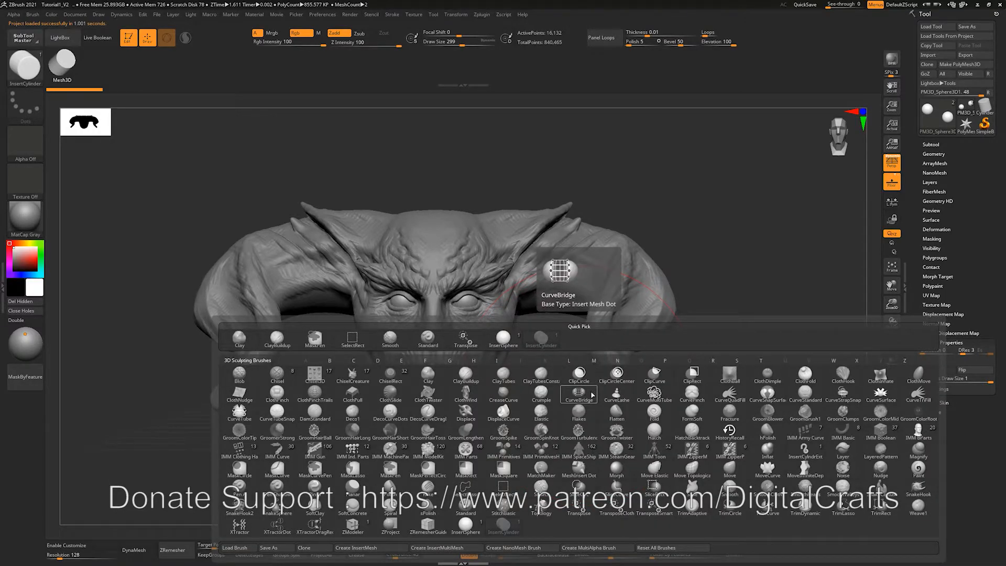
key("i")
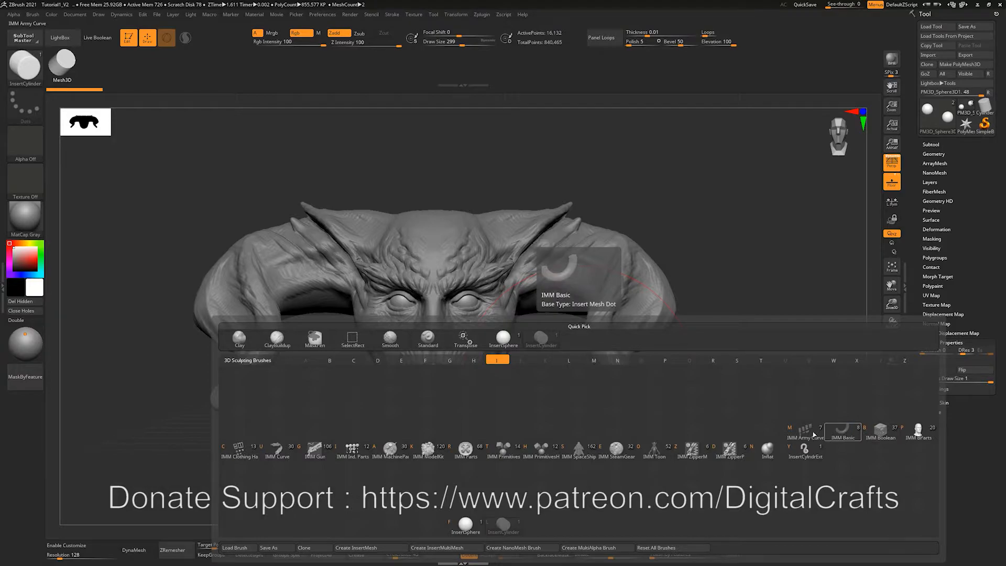
left_click(805, 431)
left_click_drag(785, 370, 783, 371, "alt")
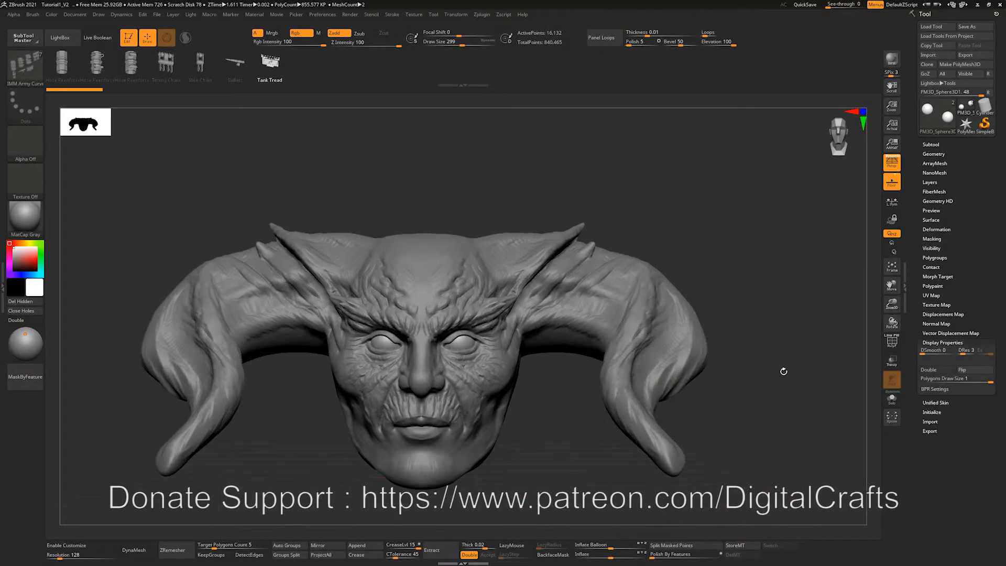
Step: Try inserting IMM Army Curve meshes on the horned head
key("s")
left_click_drag(375, 197, 361, 197)
left_click_drag(545, 228, 611, 225)
mouse_move(662, 191)
left_mouse_down()
mouse_move(653, 238)
mouse_move(649, 204)
left_mouse_up()
key("ctrl+z")
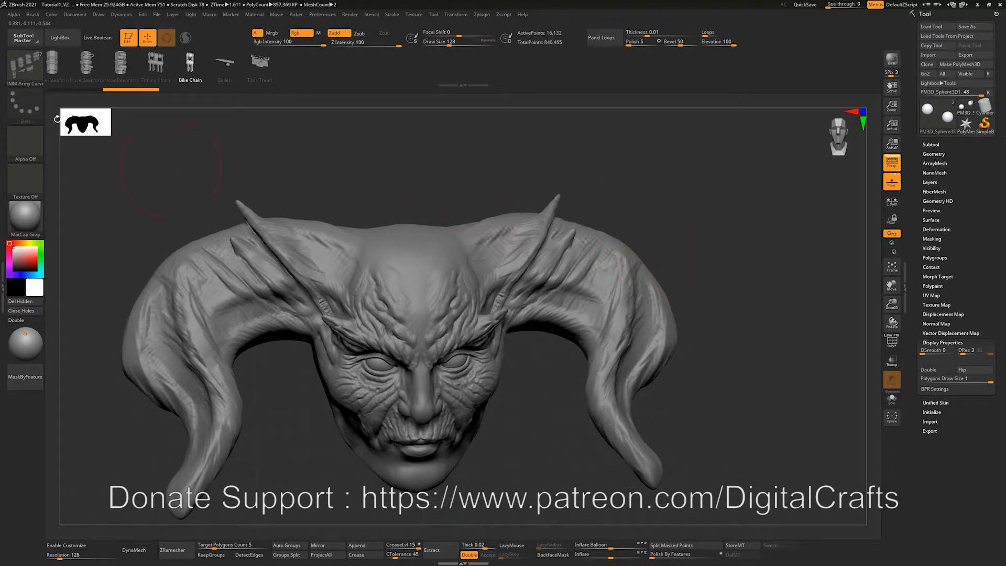
key("comma")
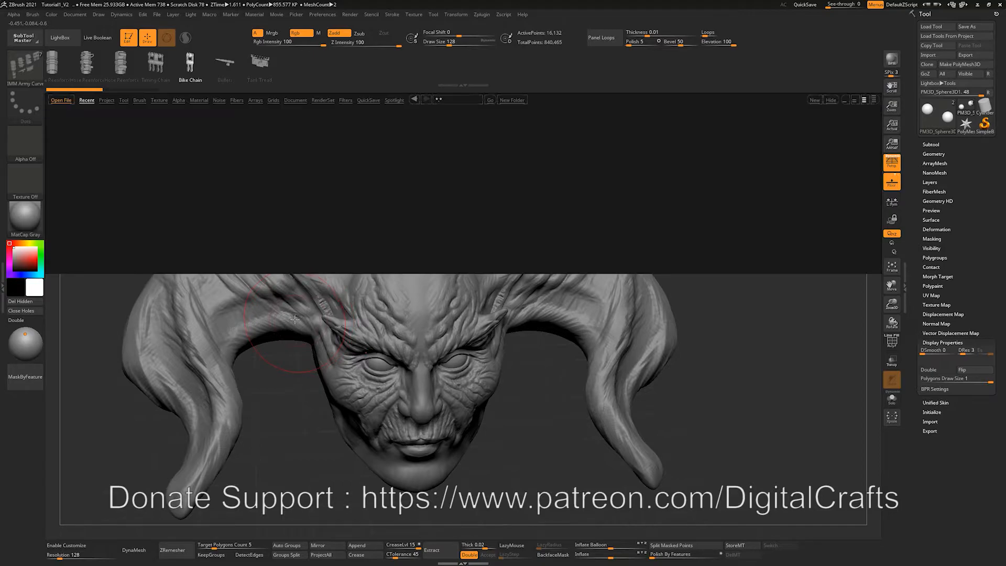
key("comma")
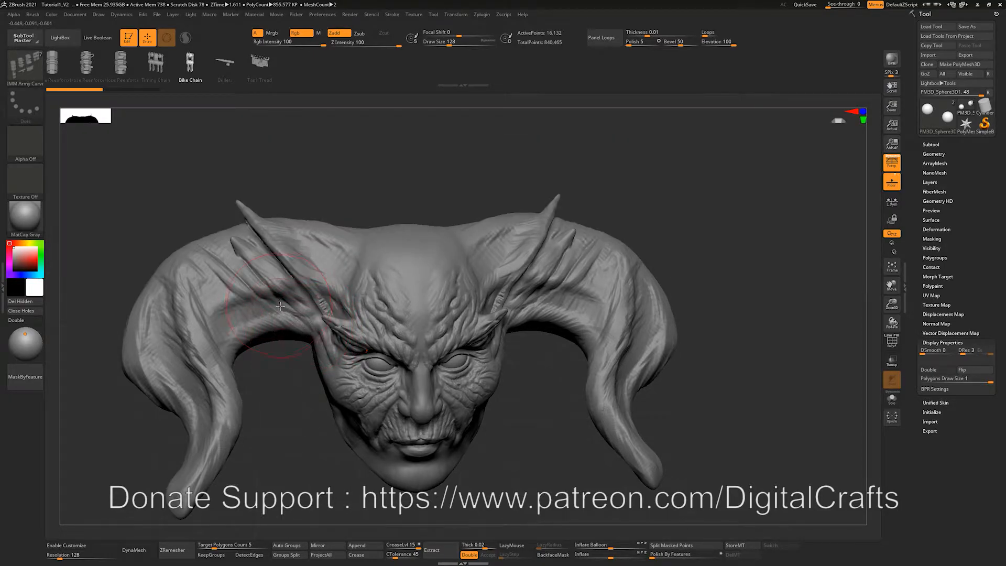
Step: Choose the IMM Boolean brush and select its Oval mesh
key("b")
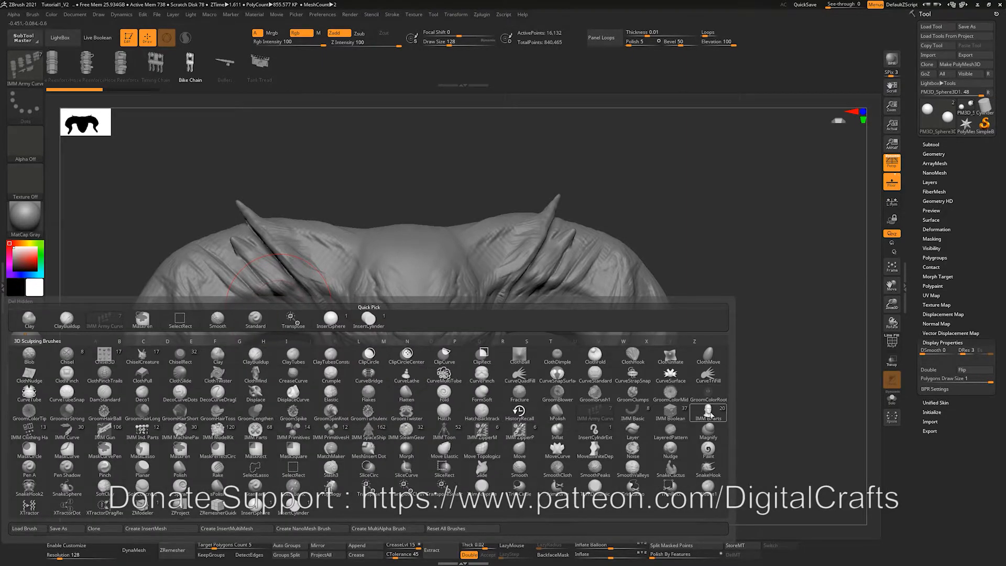
left_click(669, 413)
left_click_drag(749, 311, 732, 315)
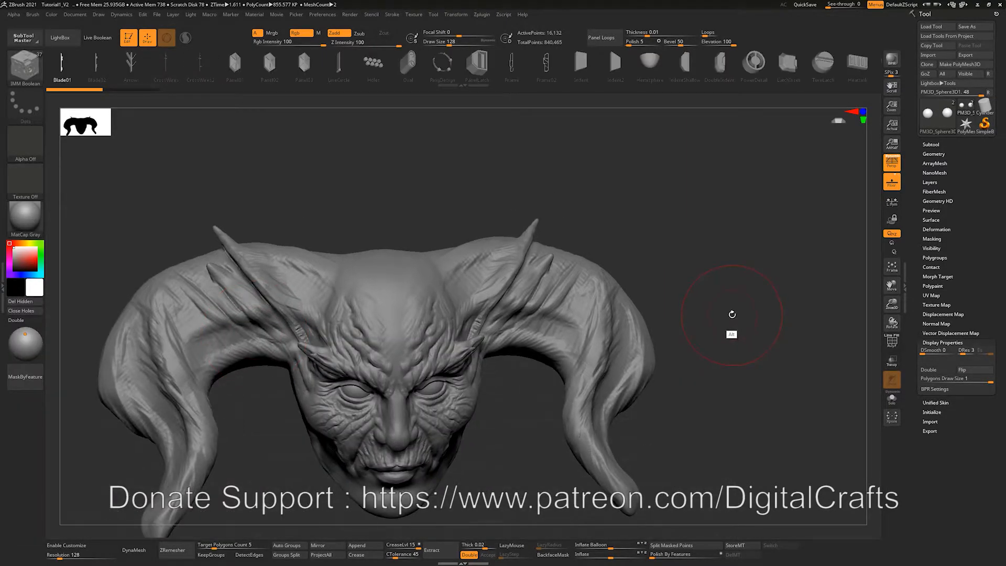
left_click(409, 63)
left_click_drag(422, 300, 475, 294)
left_click(463, 310, "alt")
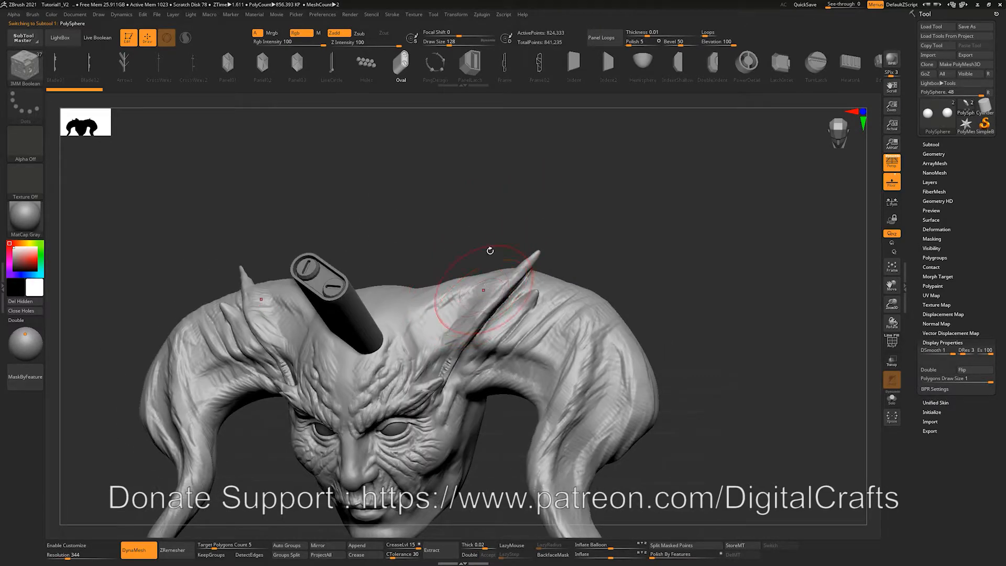
left_click_drag(489, 250, 505, 216)
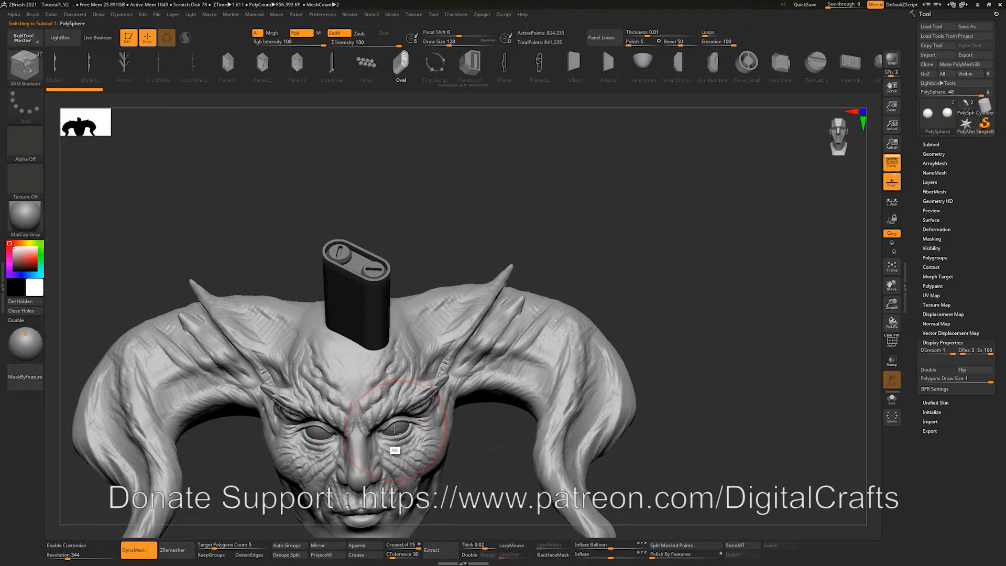
left_click(395, 430, "alt")
key("ctrl+z")
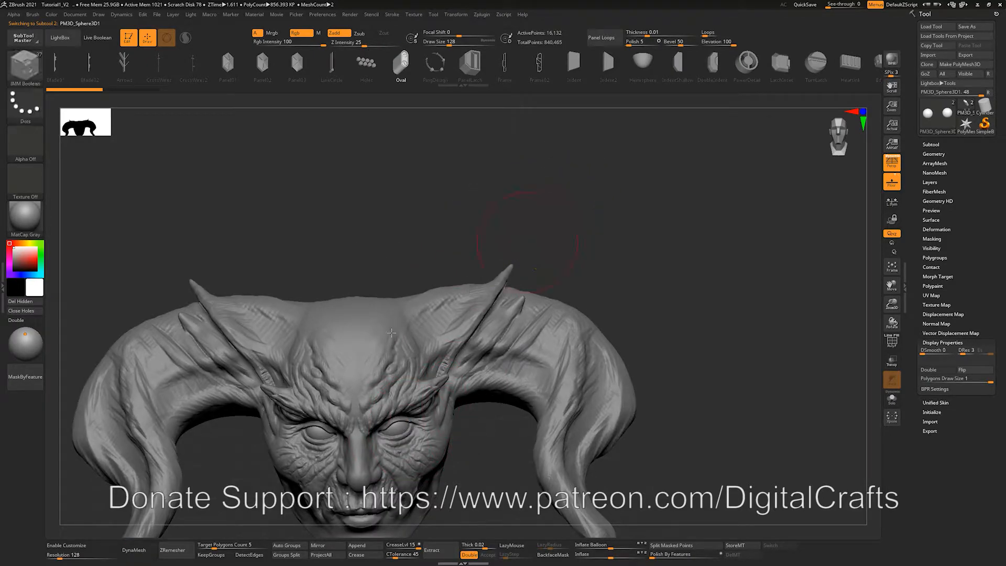
Step: Make the head subtool active, insert mirrored Oval meshes on top of the head, and fuse them with DynaMesh
left_click(388, 340, "alt")
left_click_drag(373, 335, 521, 272)
left_click(662, 330, "ctrl")
mouse_move(634, 175)
left_mouse_down()
mouse_move(651, 185)
mouse_move(636, 157)
left_mouse_up()
left_click_drag(636, 156, 650, 193, "ctrl")
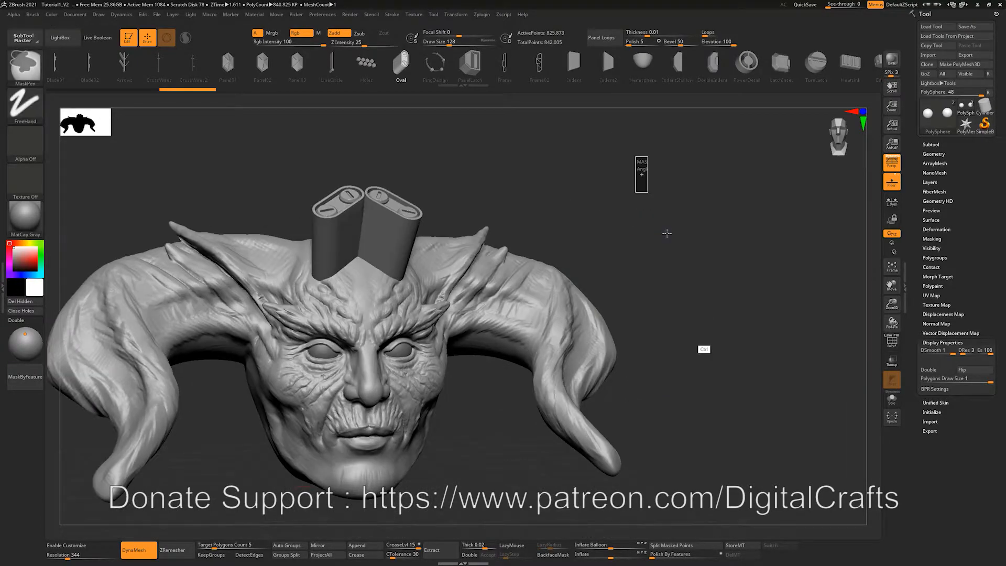
Step: Try smoothing the fused Oval meshes on top of the head, reducing the draw size to 68
mouse_move(580, 177)
left_mouse_down()
mouse_move(557, 167)
mouse_move(526, 195)
left_mouse_up()
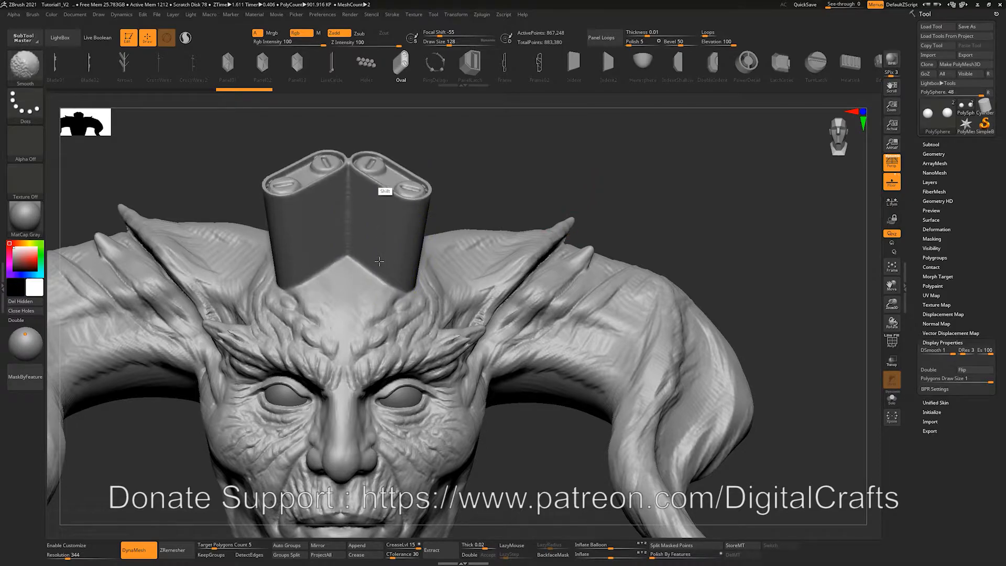
mouse_move(445, 251)
left_mouse_down()
mouse_move(517, 186)
mouse_move(638, 196)
mouse_move(582, 155)
left_mouse_up()
key("s")
mouse_move(494, 250)
left_mouse_down()
mouse_move(501, 282)
mouse_move(527, 264)
left_mouse_up()
key("s")
left_click_drag(556, 311, 562, 299)
left_click_drag(631, 383, 642, 370)
Step: Undo the smoothing, the DynaMesh fusion and the Oval insertion on the head
key("ctrl+z")
key("ctrl+z")
key("ctrl+z")
key("ctrl+z")
key("ctrl+z")
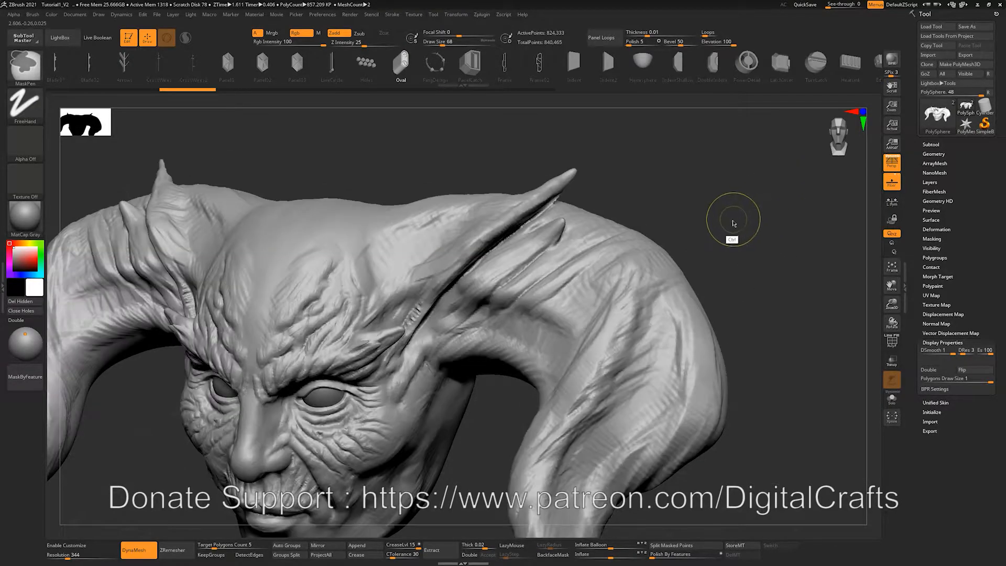
Step: Try inserting the RingDesign mesh on the horned head and undo the insertion
mouse_move(737, 212)
left_mouse_down("shift")
mouse_move(756, 222)
mouse_move(715, 240)
mouse_move(737, 200)
left_mouse_up("shift")
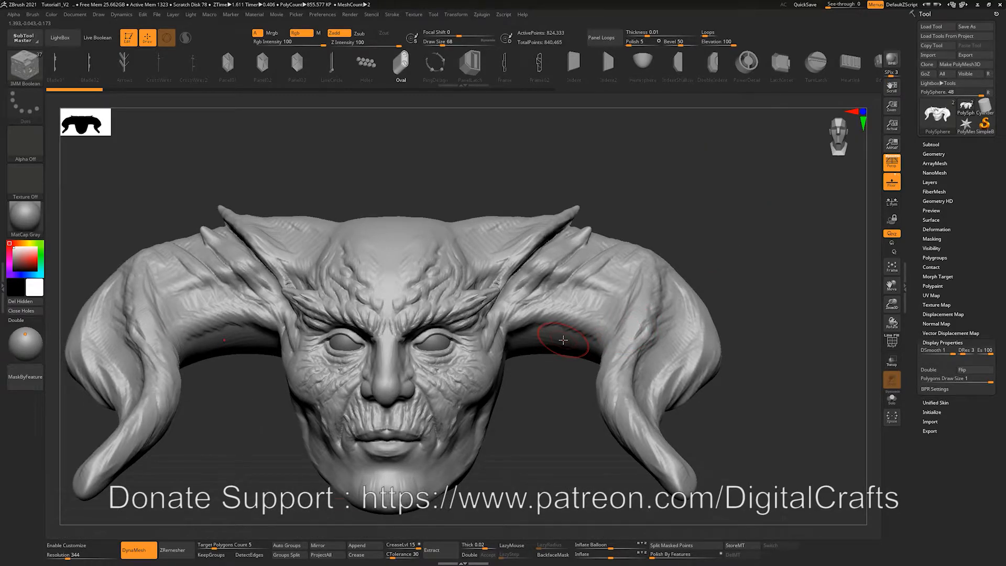
mouse_move(731, 194)
left_mouse_down("alt")
mouse_move(723, 231)
mouse_move(693, 255)
mouse_move(449, 120)
left_mouse_up("alt")
left_click(435, 67)
left_click_drag(472, 270, 532, 333)
mouse_move(676, 173)
left_mouse_down()
mouse_move(592, 181)
mouse_move(581, 202)
mouse_move(689, 219)
mouse_move(651, 211)
mouse_move(668, 216)
mouse_move(634, 171)
mouse_move(660, 189)
mouse_move(608, 198)
left_mouse_up()
key("ctrl+z")
Step: Choose the IMM BParts body-parts brush
key("b")
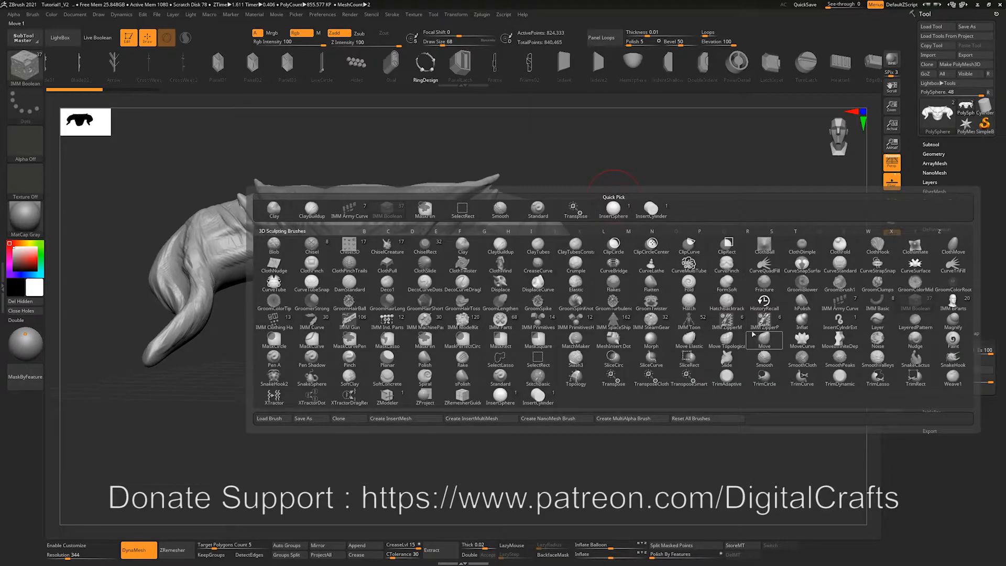
key("i")
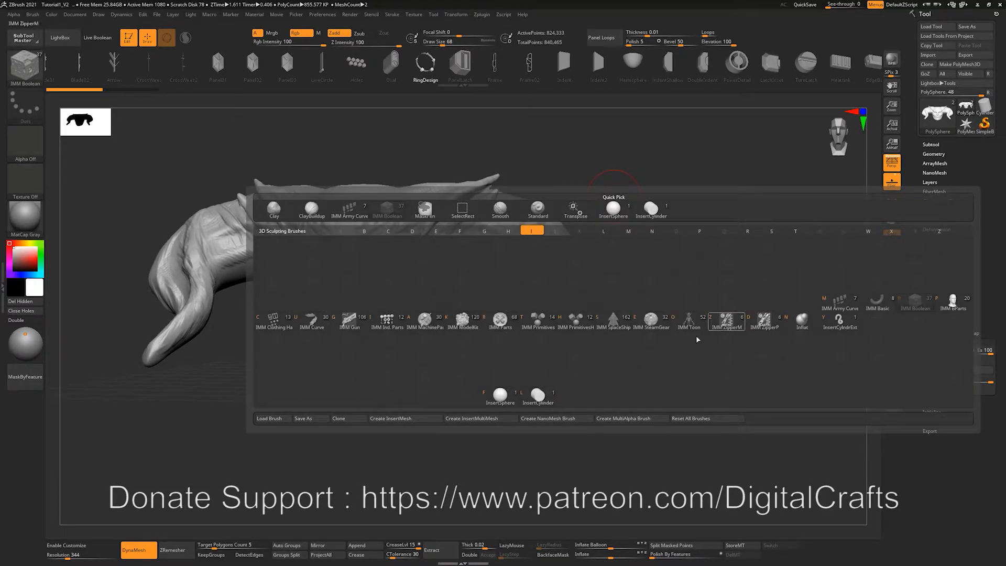
left_click(953, 302)
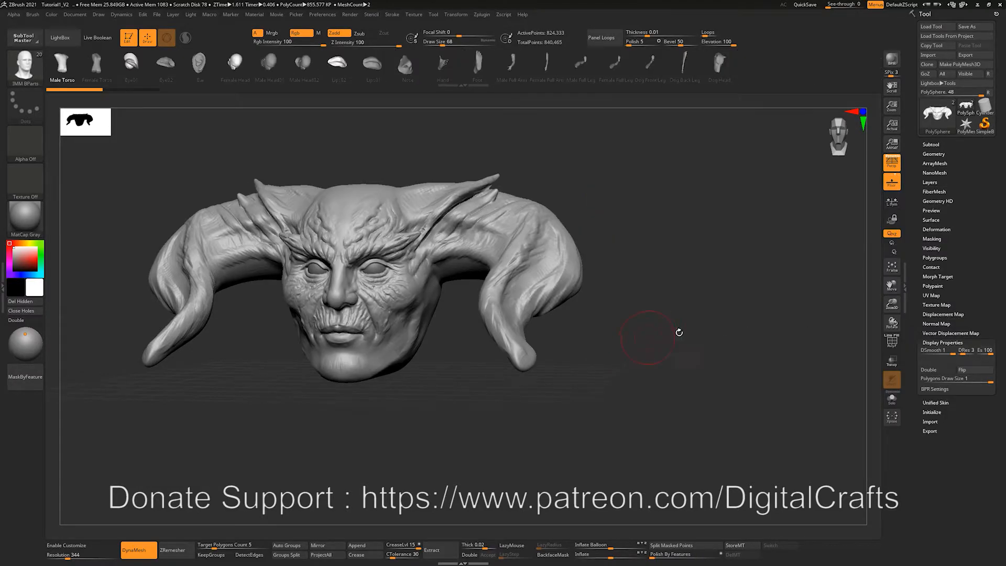
Step: Insert the Male Torso mesh from the chin of the horned head, large enough to serve as its body
left_click_drag(672, 335, 680, 331, "shift")
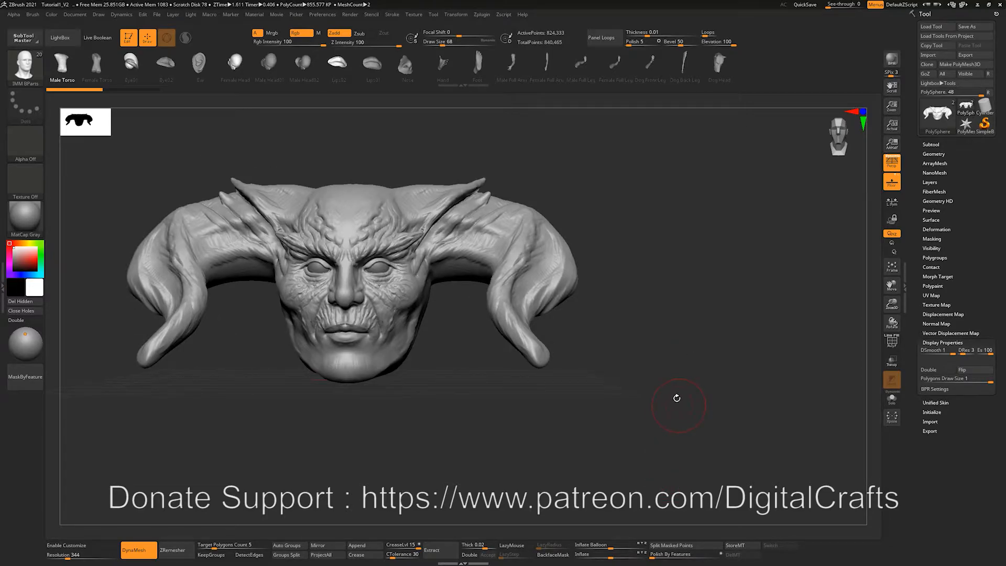
left_click_drag(649, 357, 729, 388, "alt")
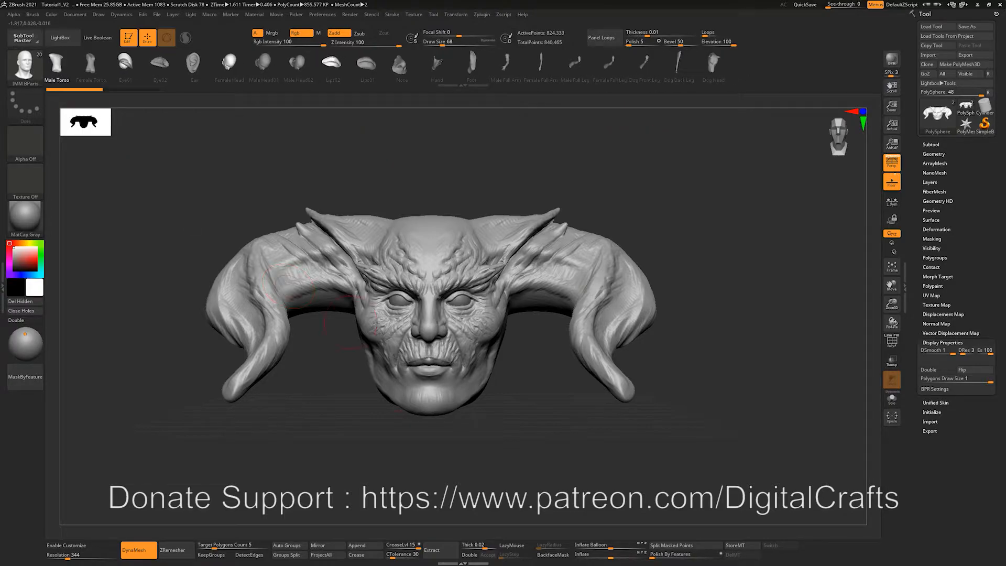
left_click_drag(443, 478, 451, 404, "alt")
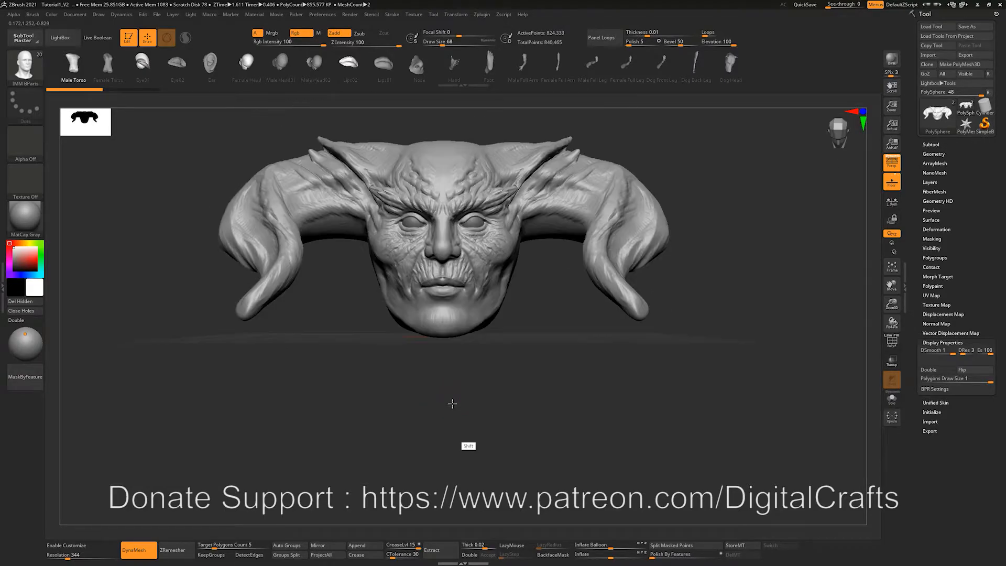
key("shift")
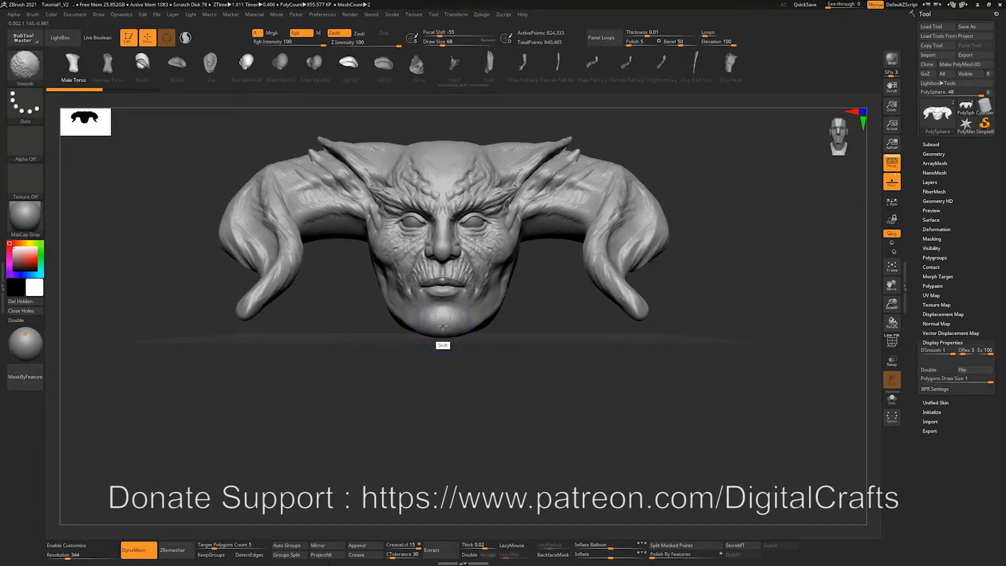
mouse_move(444, 331)
left_mouse_down()
mouse_move(440, 516)
mouse_move(449, 514)
left_mouse_up()
left_click_drag(675, 446, 519, 386)
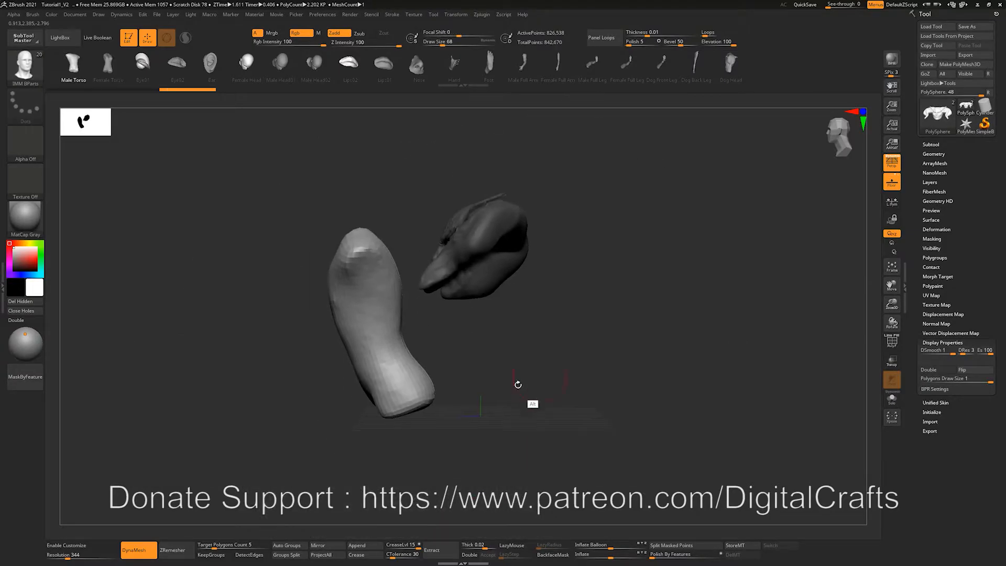
Step: Reposition the inserted torso with the gizmo so that it sits directly beneath the head
key("w")
left_click_drag(440, 295, 617, 373)
left_click_drag(617, 318, 612, 331)
left_click(571, 299)
left_click_drag(486, 330, 478, 360)
key("q")
left_click_drag(606, 314, 638, 329)
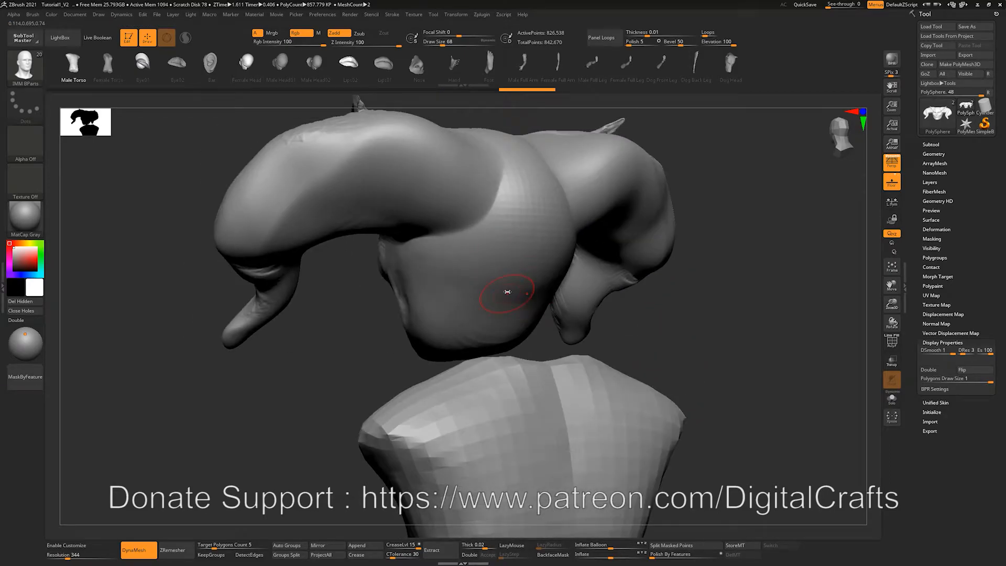
Step: Mask the neck area at the lower back of the head and invert the mask
key("ctrl")
left_click_drag(515, 290, 514, 292, "ctrl")
left_click_drag(619, 323, 646, 283)
left_click(646, 283, "ctrl")
Step: Pull the unmasked area down into the torso to form a neck and fuse the parts with DynaMesh
key("w")
left_click_drag(643, 365, 554, 322, "alt")
left_click(485, 430, "alt")
mouse_move(468, 262)
left_mouse_down()
mouse_move(477, 317)
mouse_move(470, 277)
mouse_move(468, 299)
left_mouse_up()
key("q")
left_click_drag(611, 335, 623, 346, "ctrl")
Step: Set the DynaMesh resolution to 200 and remesh the combined head and torso
mouse_move(624, 335)
left_mouse_down("shift")
mouse_move(646, 326)
mouse_move(658, 359)
mouse_move(667, 288)
mouse_move(689, 314)
mouse_move(715, 387)
mouse_move(653, 362)
left_mouse_up("shift")
key("shift")
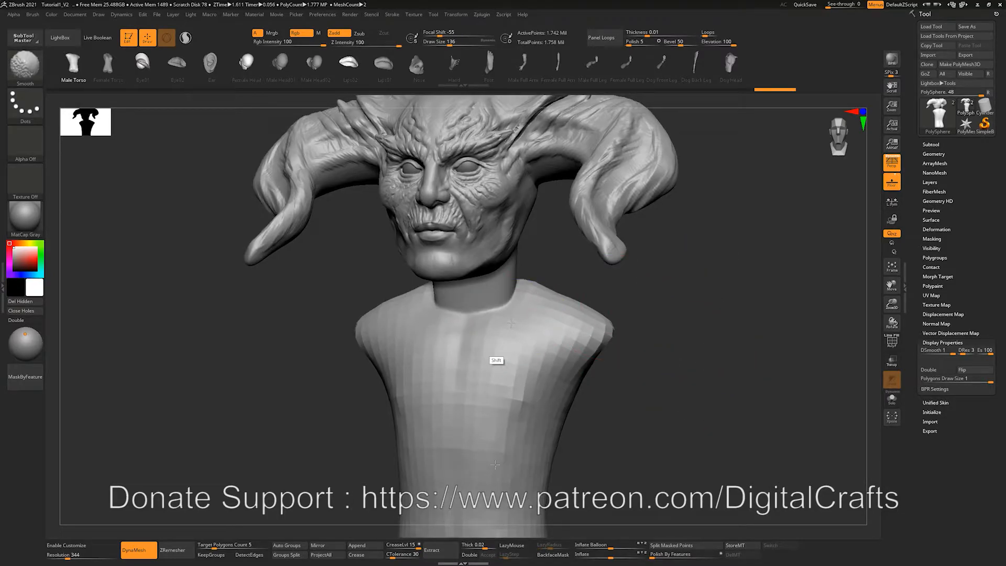
left_click_drag(67, 554, 65, 557)
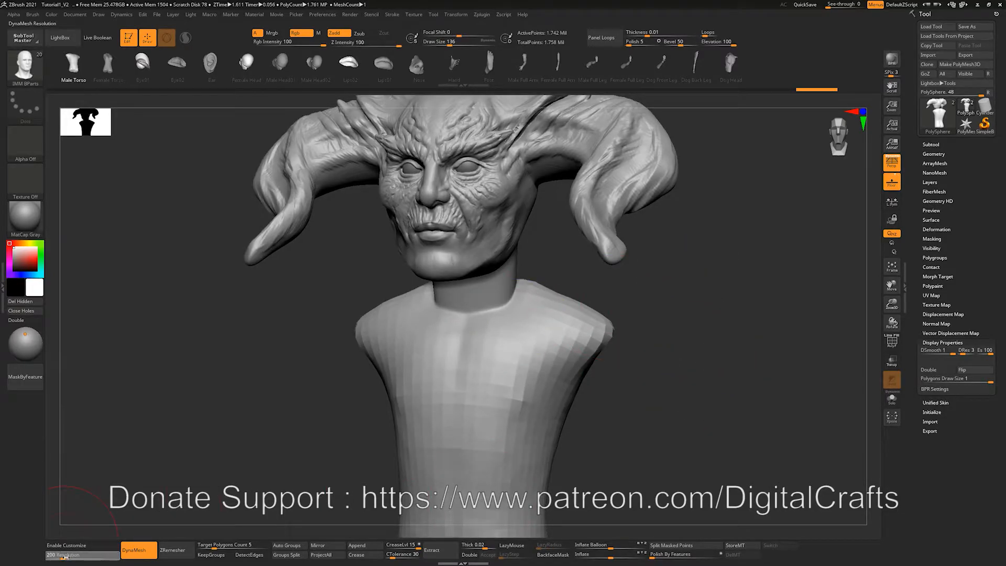
left_click_drag(241, 377, 261, 428, "ctrl")
Step: Load the Smooth Stronger brush from the Smooth folder of the LightBox brush library
mouse_move(683, 433)
left_mouse_down()
mouse_move(692, 412)
mouse_move(730, 425)
mouse_move(730, 403)
left_mouse_up()
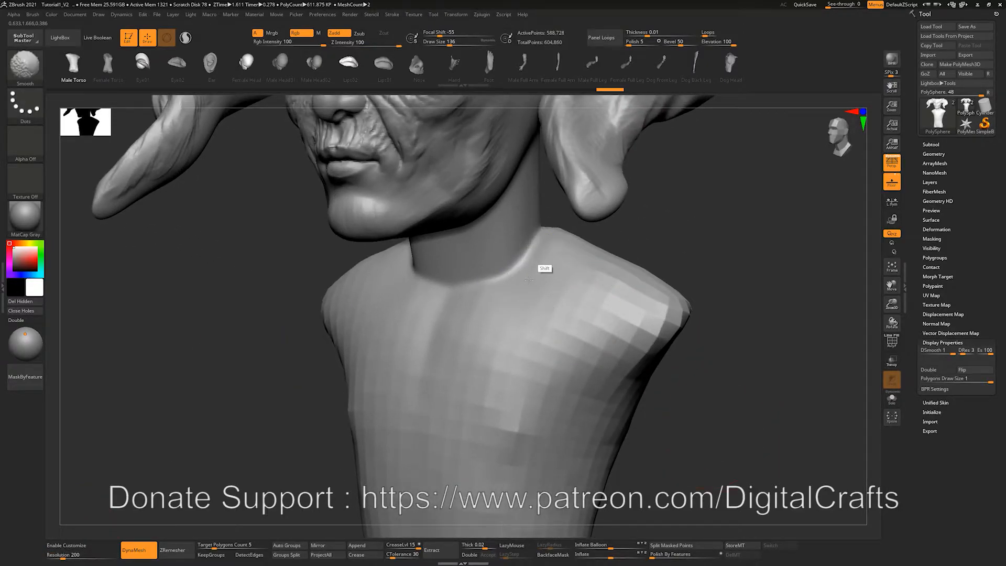
left_click_drag(740, 303, 707, 291, "alt")
key("comma")
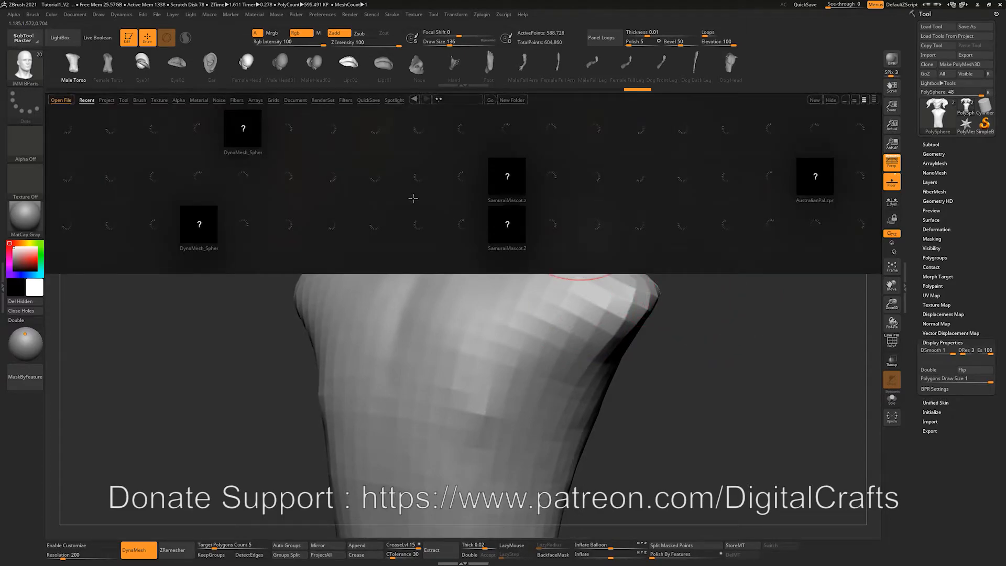
left_click(140, 100)
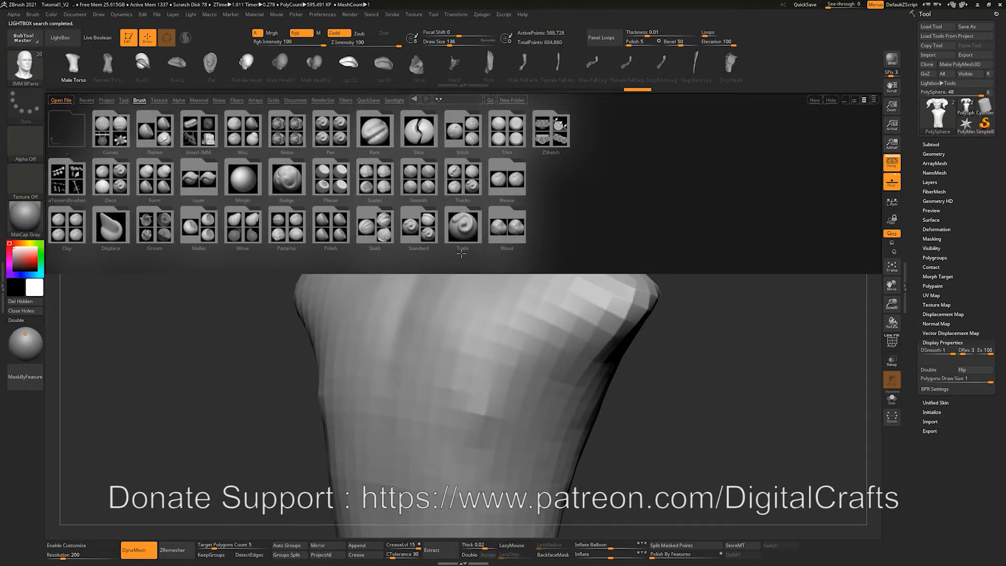
key("comma")
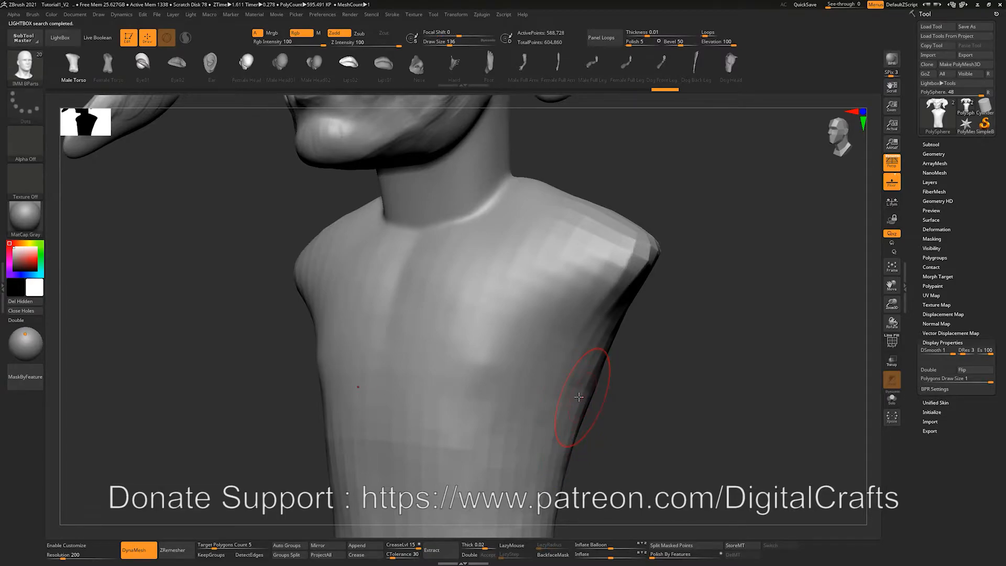
key("comma")
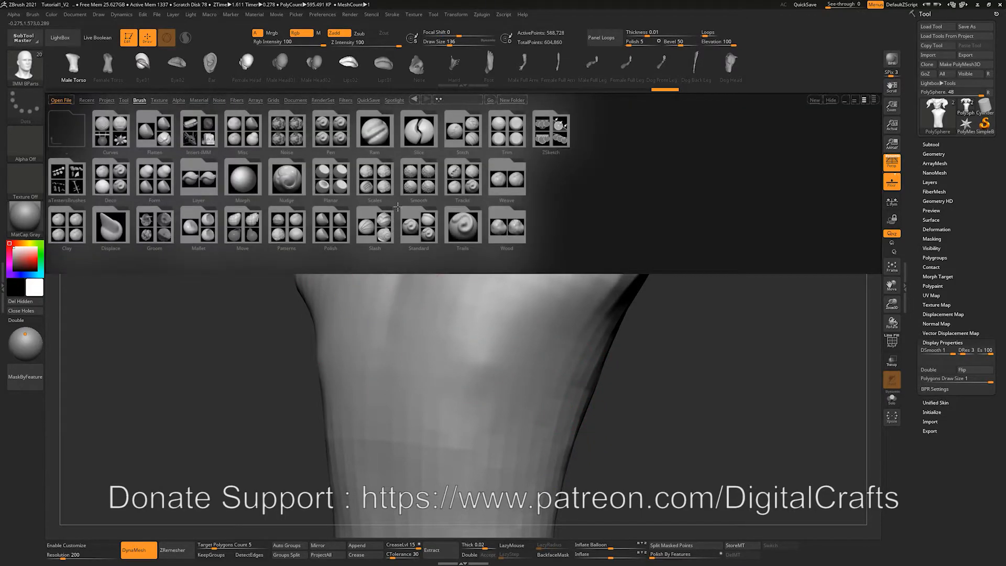
left_click(414, 179)
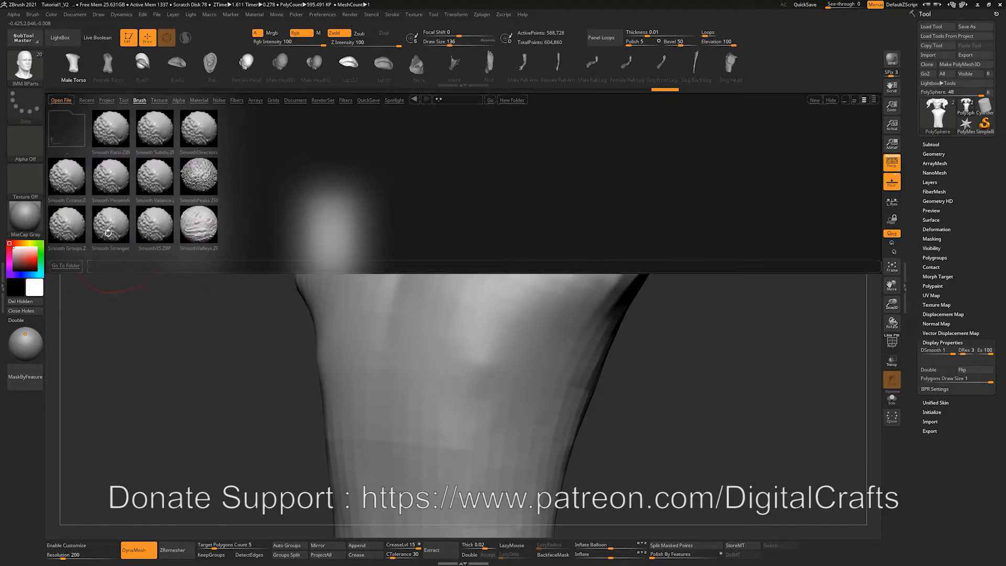
double_click(107, 234)
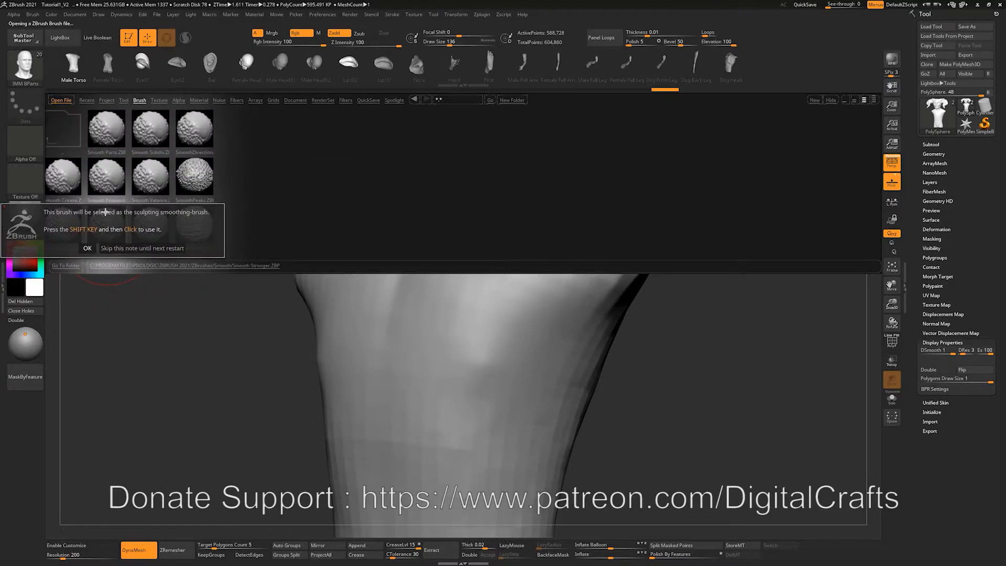
left_click(86, 248)
Step: Switch to the Move brush with a draw size of 228 and reshape the base of the neck
left_click_drag(706, 294, 720, 381)
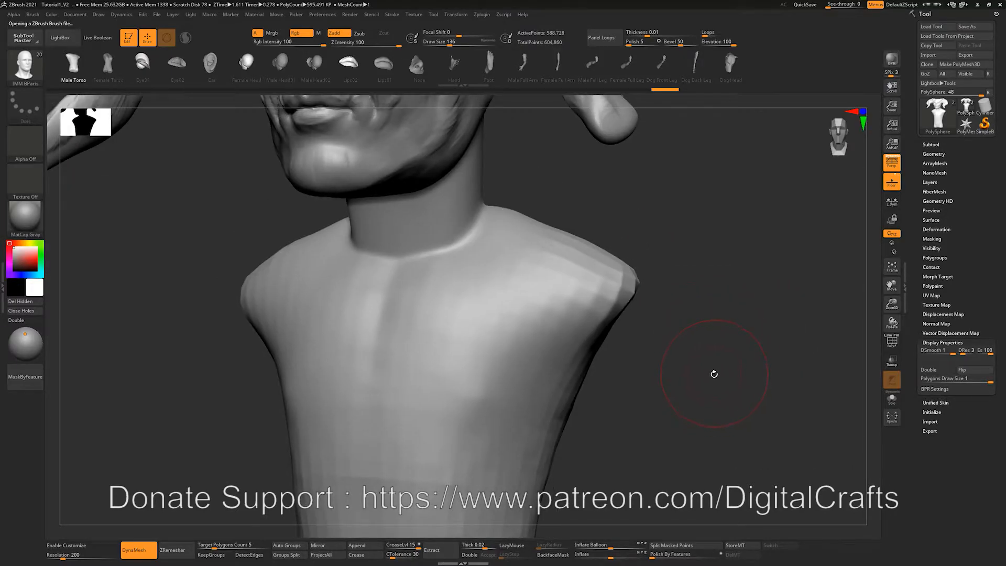
left_click_drag(722, 380, 449, 292, "alt")
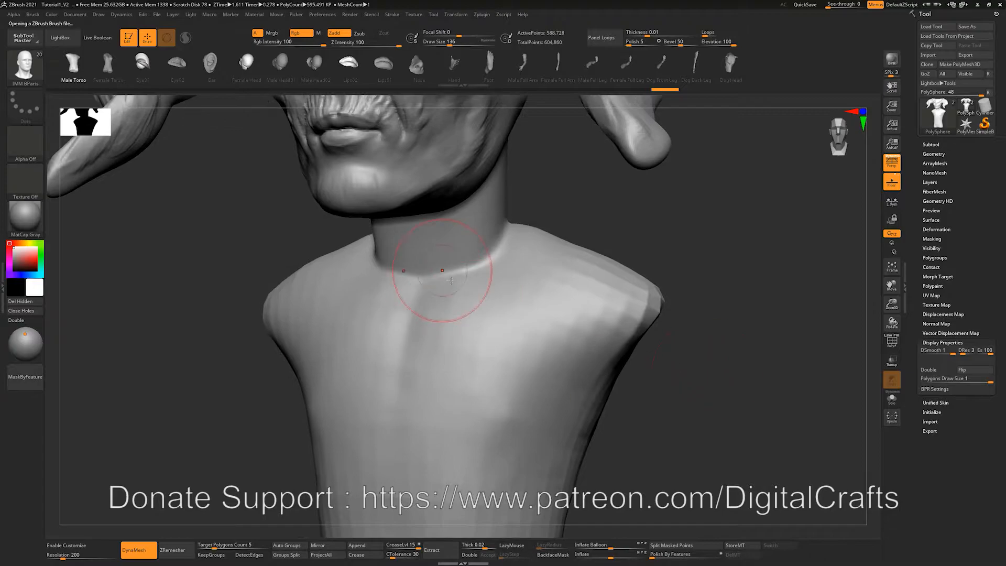
key("s")
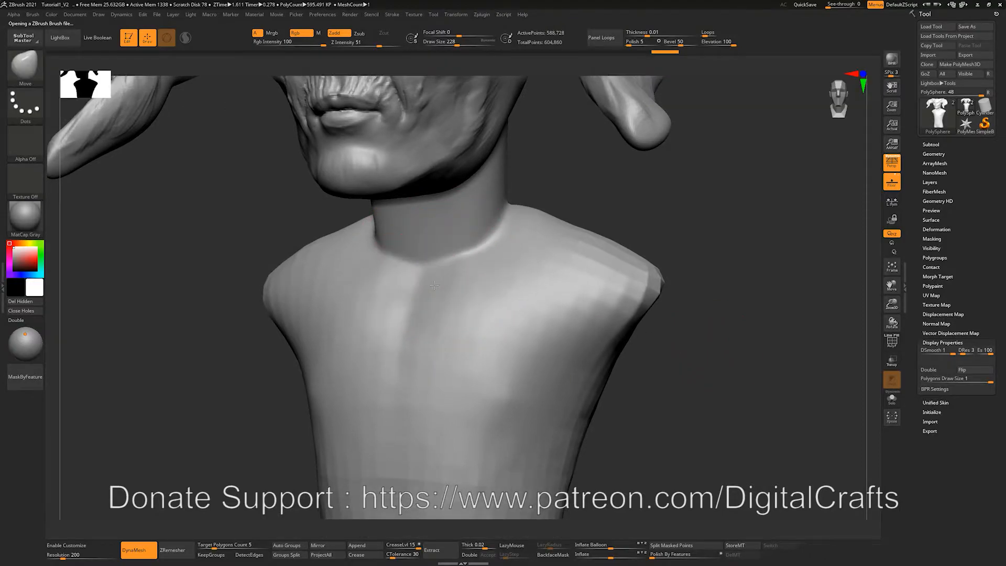
mouse_move(440, 274)
left_mouse_down()
mouse_move(456, 287)
mouse_move(474, 278)
mouse_move(470, 290)
left_mouse_up()
mouse_move(693, 381)
left_mouse_down()
mouse_move(577, 348)
mouse_move(516, 295)
left_mouse_up()
Step: Smooth the faceted surface of the torso's chest, shoulders, back and hips with Smooth Stronger
key("shift")
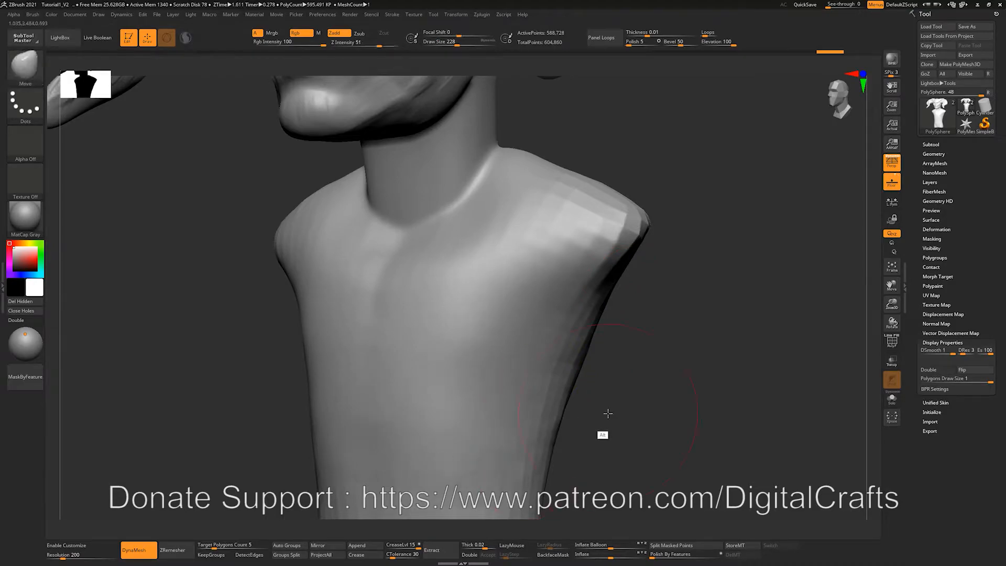
left_click_drag(604, 413, 553, 288, "alt")
left_click_drag(594, 381, 588, 275, "alt")
left_click_drag(448, 391, 416, 389, "shift")
mouse_move(561, 315)
left_mouse_down("alt")
mouse_move(580, 339)
mouse_move(419, 319)
left_mouse_up("alt")
left_click_drag(535, 202, 495, 182, "shift")
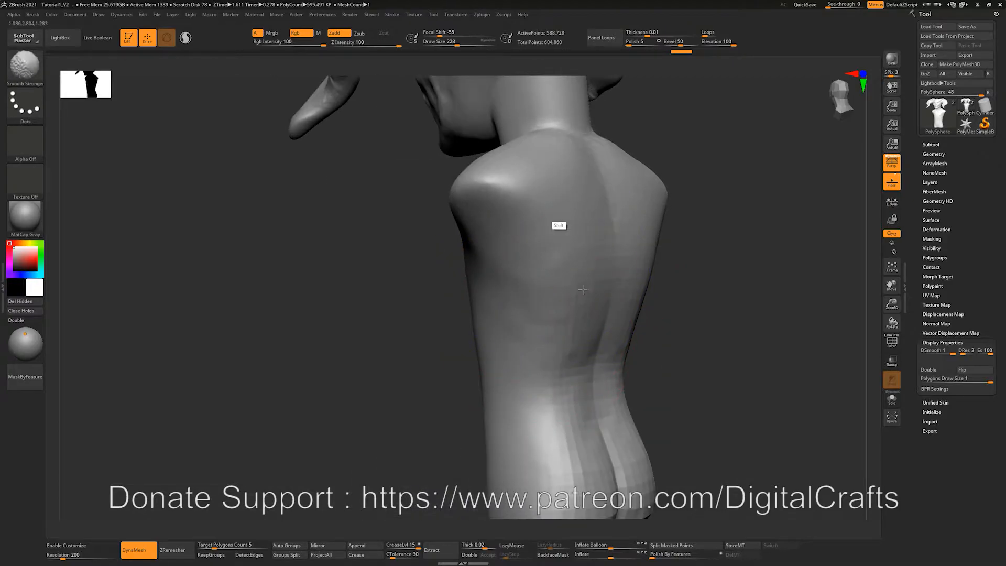
left_click_drag(583, 289, 560, 210, "alt")
left_click_drag(576, 419, 474, 338, "shift")
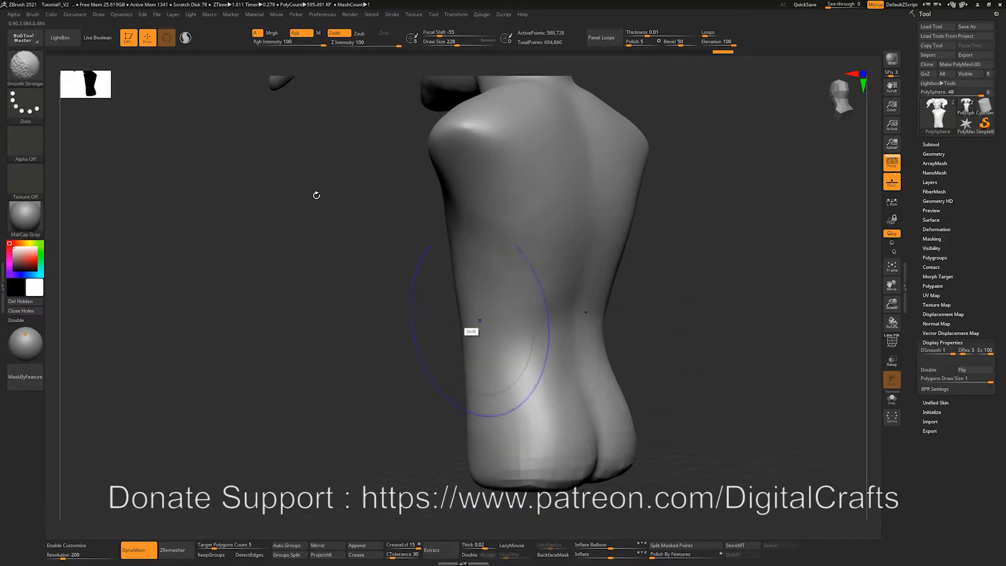
Step: Refine the front neckline where the neck meets the chest with the Move brush
mouse_move(386, 384)
left_mouse_down()
mouse_move(422, 383)
mouse_move(683, 302)
mouse_move(653, 377)
left_mouse_up()
left_click_drag(680, 319, 656, 342, "alt")
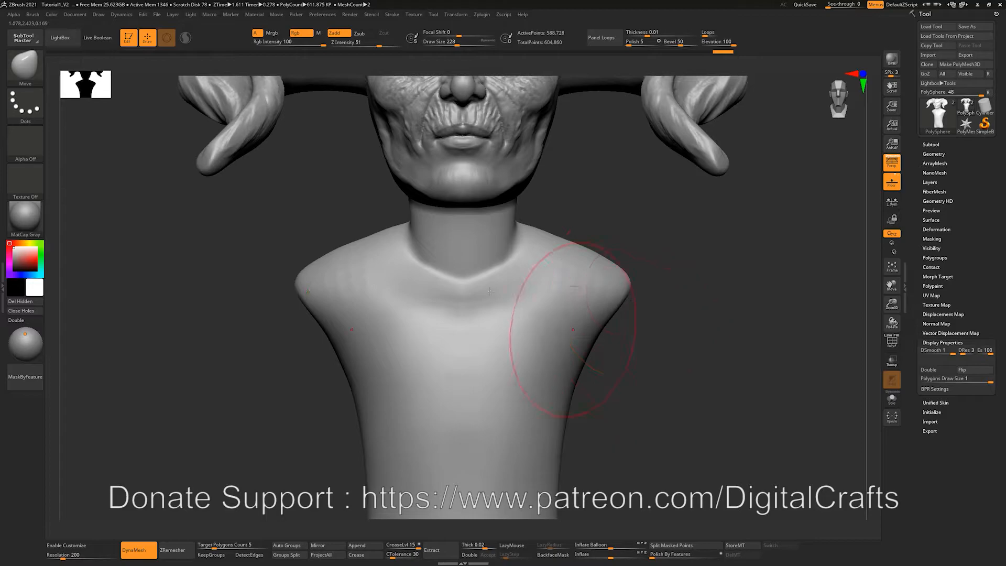
left_click_drag(488, 297, 491, 309)
mouse_move(658, 389)
left_mouse_down("alt")
mouse_move(645, 396)
mouse_move(609, 332)
left_mouse_up("alt")
key("b")
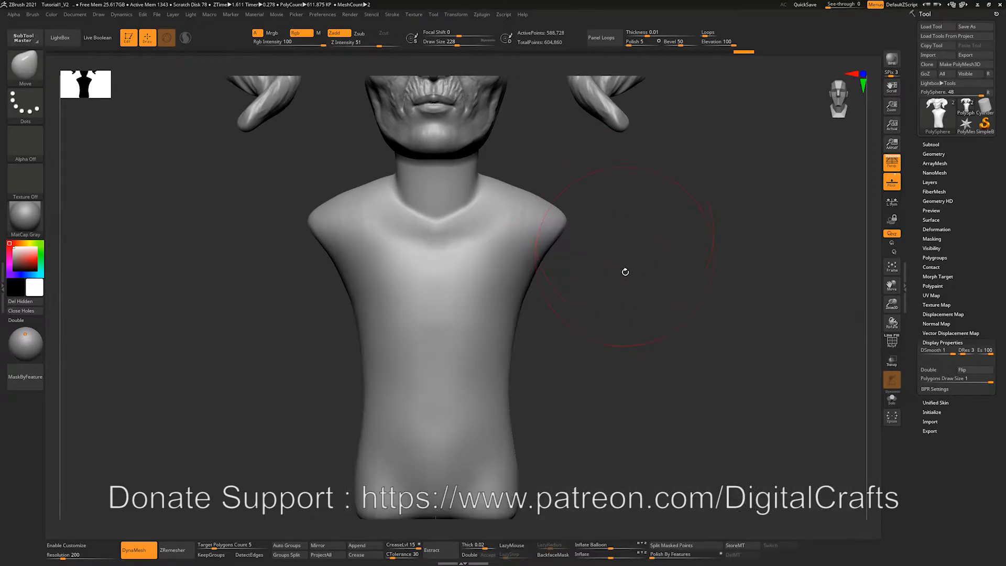
Step: Insert the Male Full Arm mesh from the IMM BParts brush symmetrically at the torso's shoulders
key("b")
key("i")
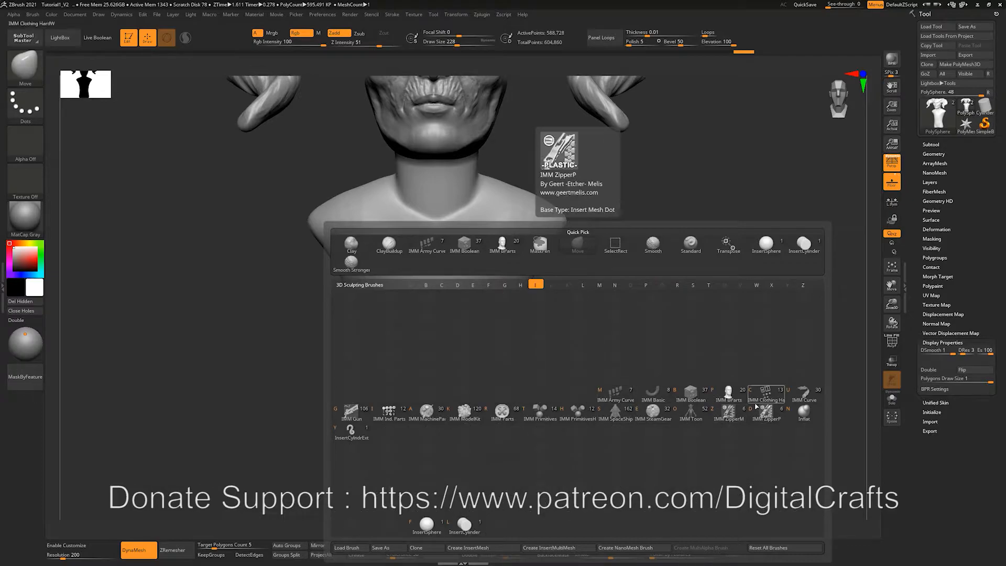
left_click(727, 393)
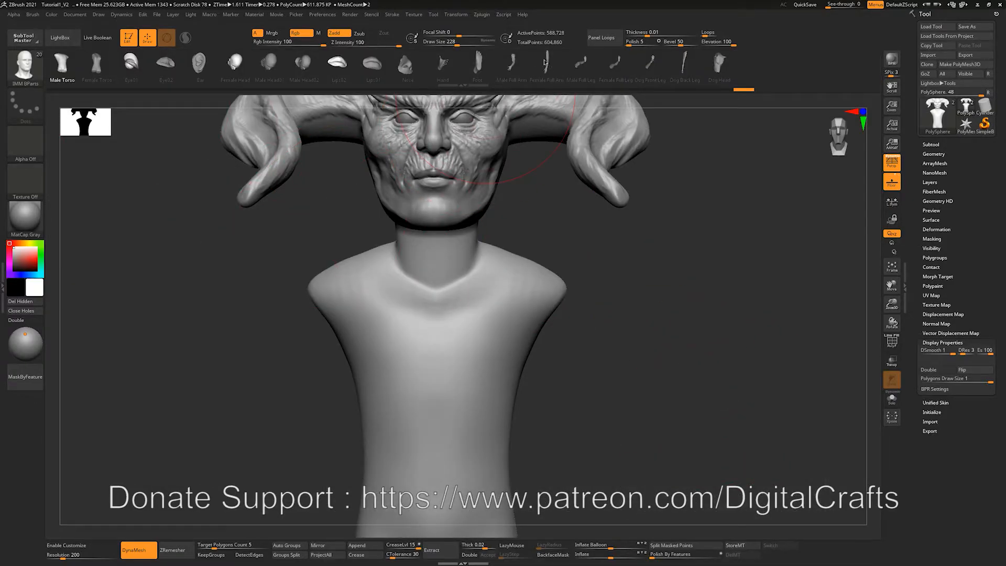
left_click(511, 67)
left_click_drag(584, 368, 580, 348, "alt")
left_click_drag(535, 265, 534, 391)
left_click_drag(668, 340, 679, 387, "alt")
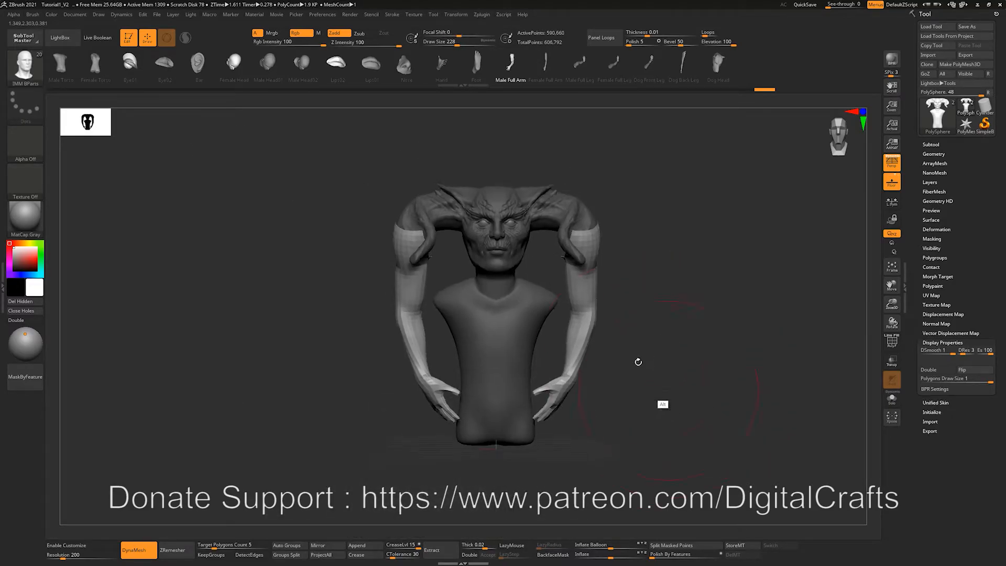
Step: Move and rotate the inserted arms so they hang from the shoulders at the torso's sides
key("w")
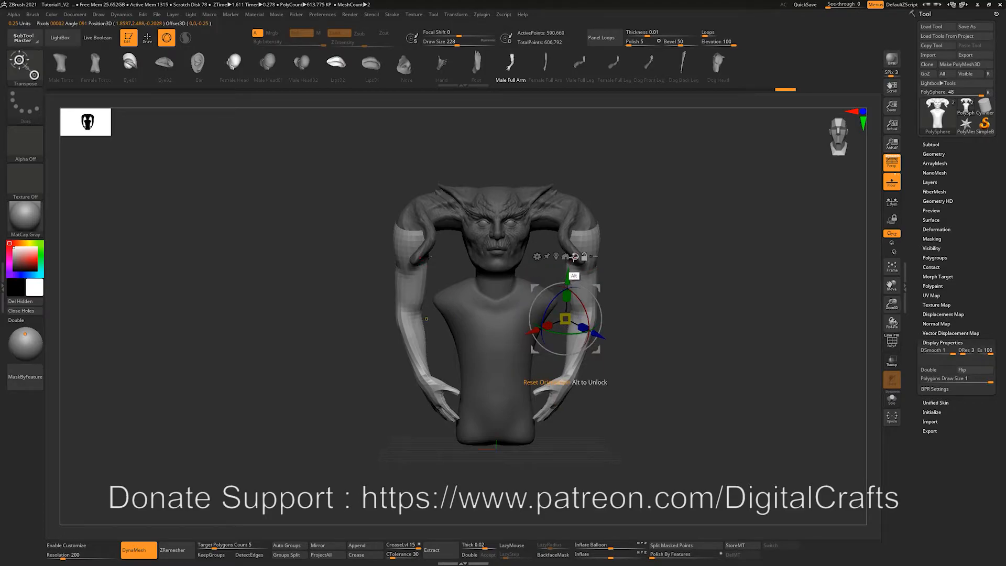
left_click_drag(541, 270, 574, 361)
left_click_drag(636, 354, 528, 361, "shift")
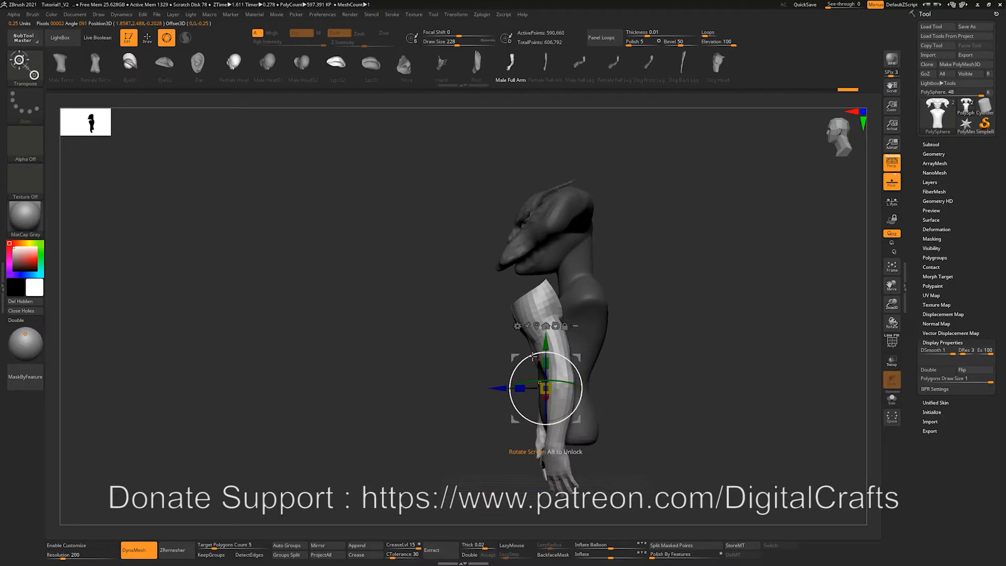
left_click_drag(515, 357, 508, 354)
left_click_drag(665, 357, 677, 332, "shift")
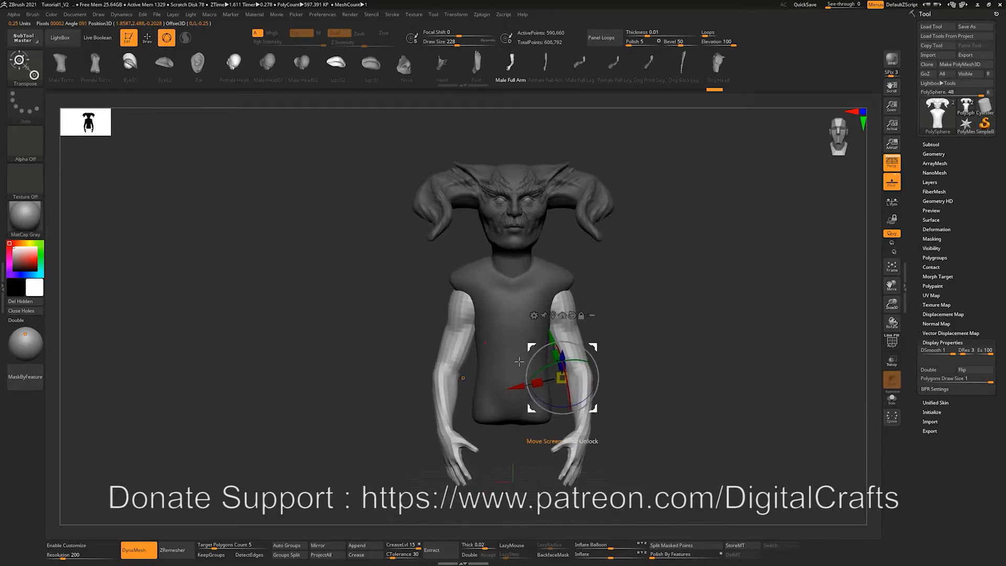
left_click_drag(518, 387, 591, 362)
left_click_drag(634, 333, 671, 356)
Step: Adjust the arms' scale, rotation and depth so their upper ends line up with the shoulders in side view
key("q")
key("r")
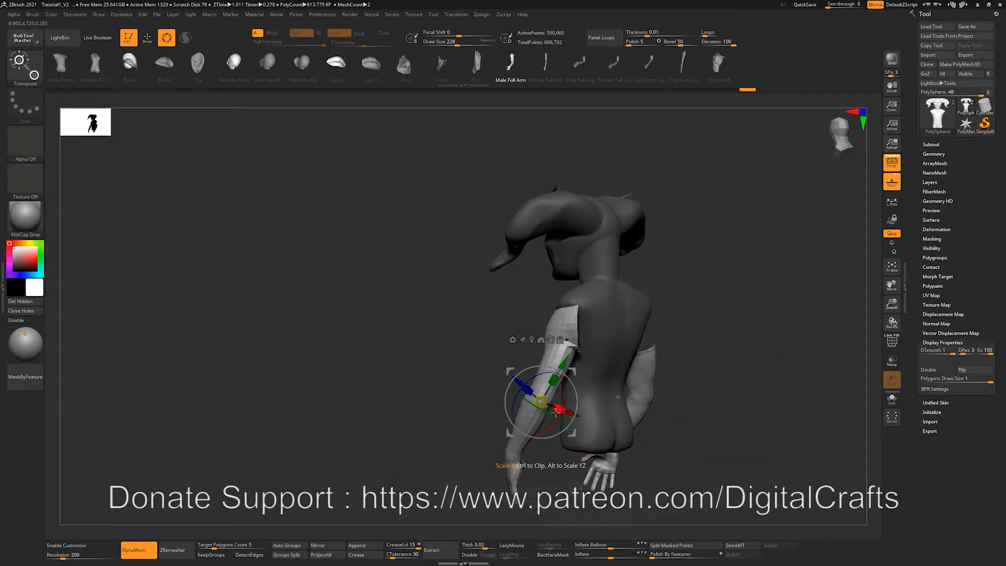
left_click_drag(552, 416, 538, 393)
right_click_drag(461, 320, 520, 382)
mouse_move(538, 385)
left_mouse_down()
mouse_move(481, 387)
mouse_move(527, 395)
mouse_move(523, 409)
mouse_move(515, 395)
left_mouse_up()
key("q")
mouse_move(617, 361)
left_mouse_down("alt")
mouse_move(620, 332)
mouse_move(561, 359)
left_mouse_up("alt")
key("w")
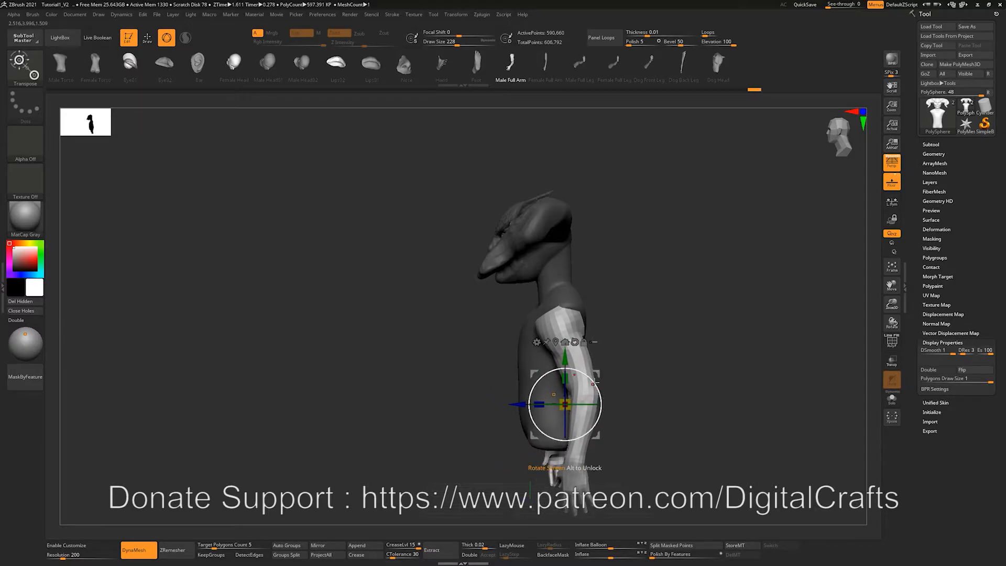
left_click_drag(593, 383, 596, 383)
left_click_drag(521, 365, 508, 363)
key("q")
Step: Fit the upper ends of the arms to the shoulders and armpits with the Move brush
mouse_move(616, 397)
left_mouse_down("shift")
mouse_move(686, 345)
mouse_move(591, 328)
mouse_move(674, 335)
mouse_move(686, 291)
mouse_move(674, 320)
left_mouse_up("shift")
key("b")
key("m")
key("v")
left_click_drag(553, 411, 546, 419, "shift")
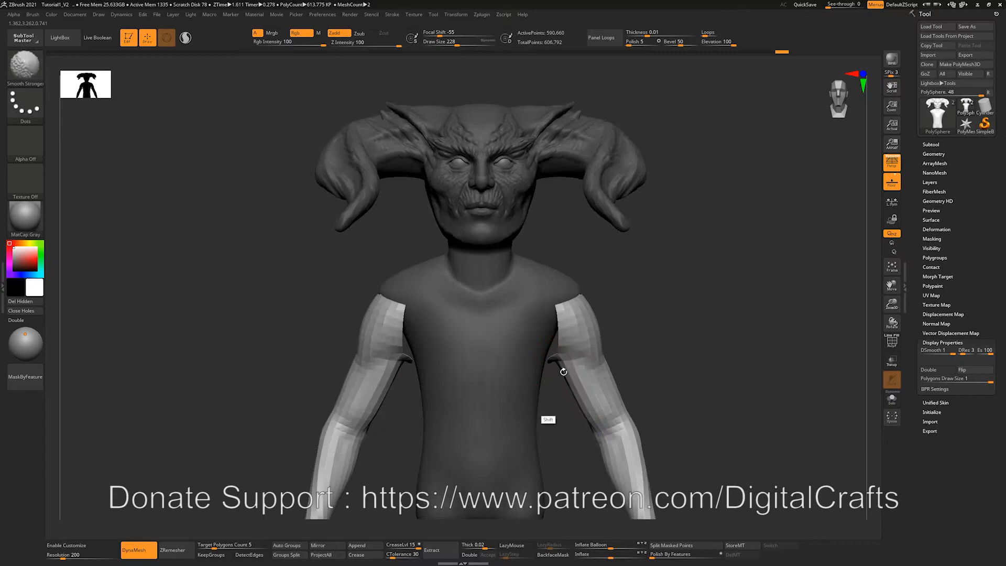
left_click_drag(555, 362, 555, 355)
left_click_drag(640, 303, 523, 307)
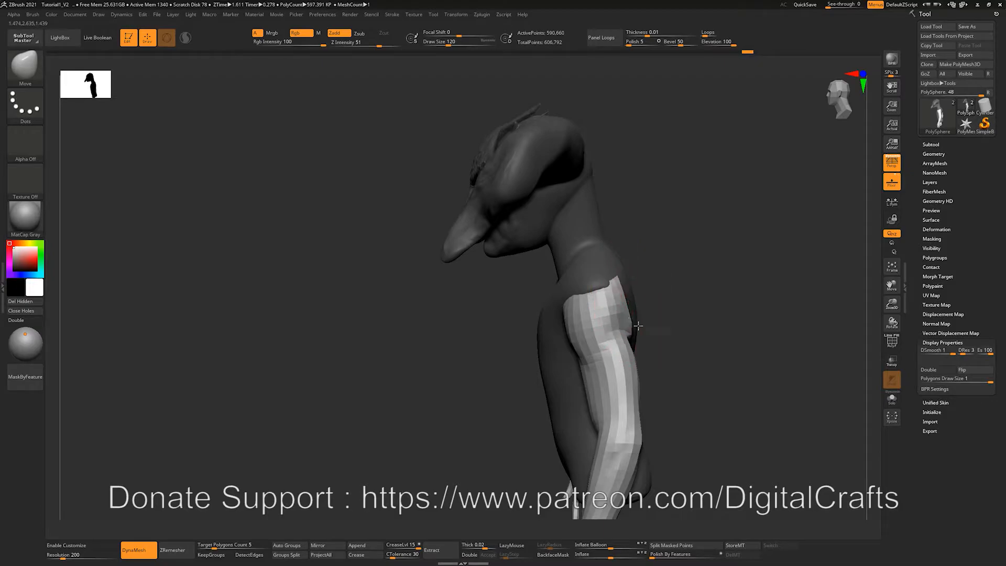
left_click_drag(629, 321, 741, 309, "shift")
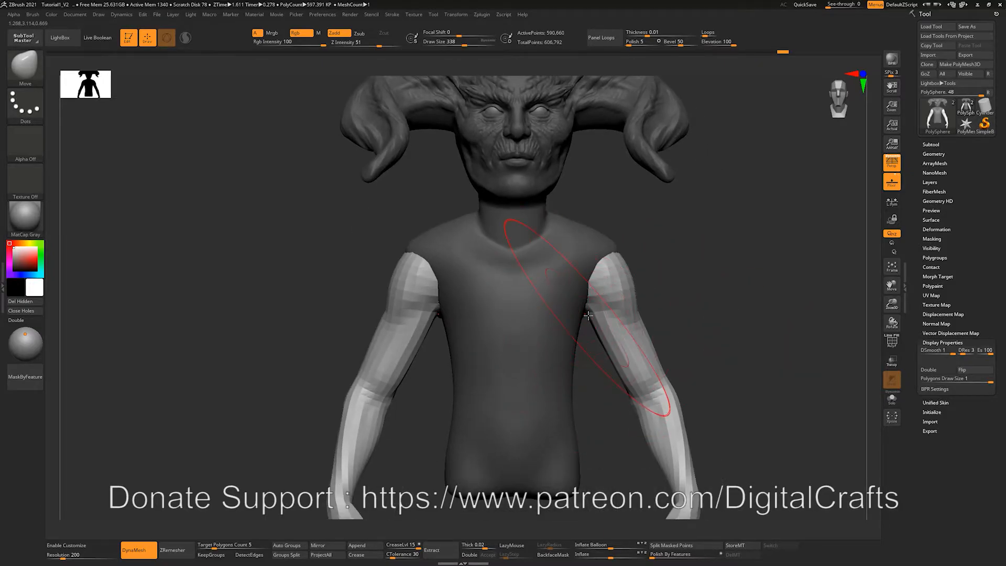
Step: Clear the mask and remesh with DynaMesh to fuse the arms to the torso
key("ctrl")
left_click_drag(792, 422, 796, 427, "ctrl")
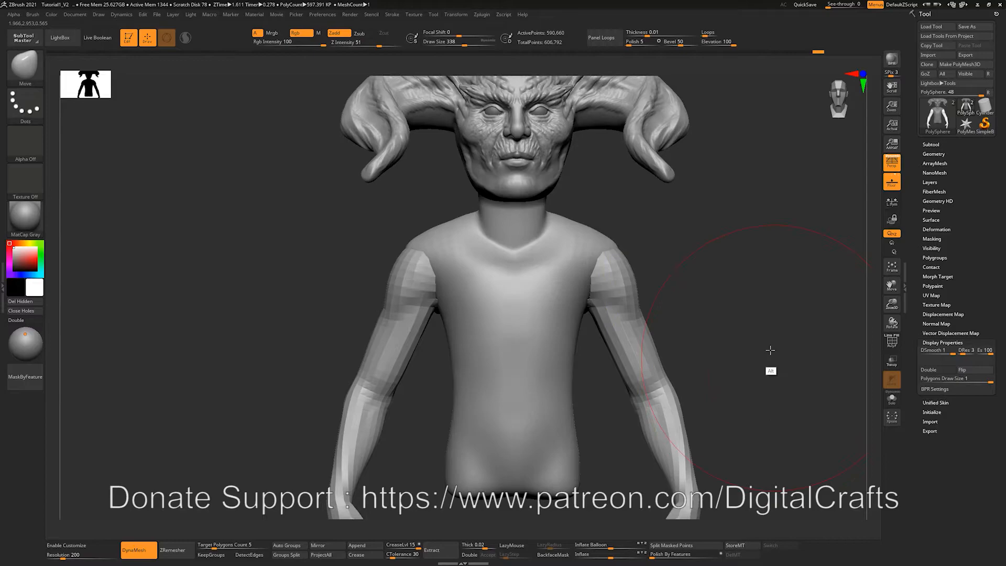
left_click_drag(744, 360, 712, 346, "alt")
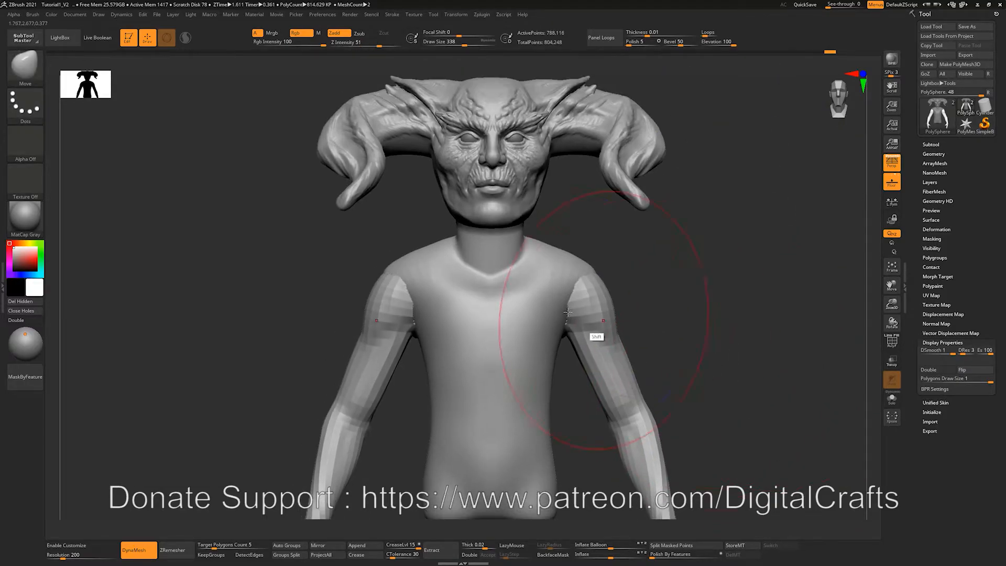
Step: Smooth the shoulder joints and the faceted arm surfaces with Smooth Stronger
key("shift")
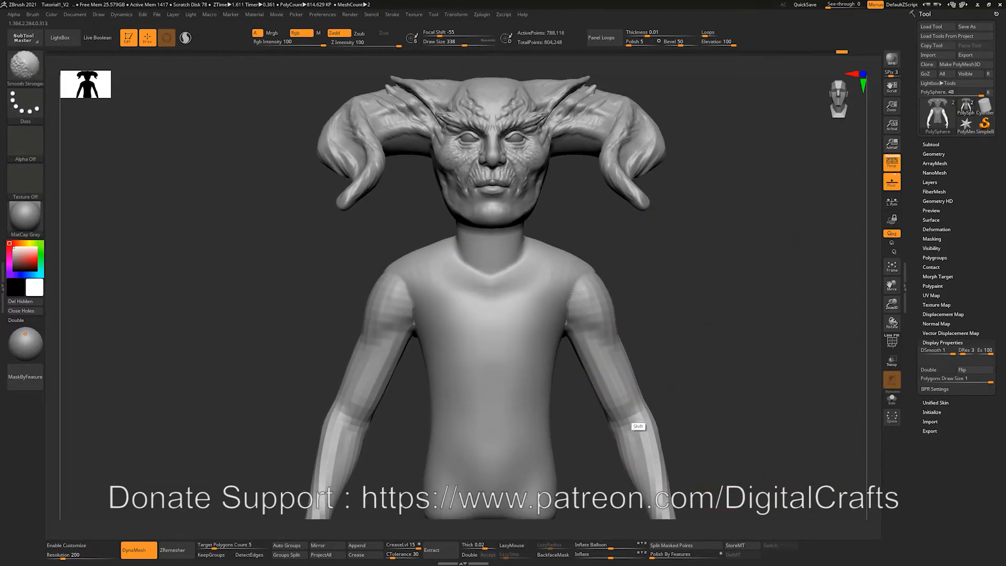
left_click_drag(575, 293, 551, 331, "shift")
left_click_drag(699, 403, 634, 302, "alt")
left_click_drag(705, 427, 702, 346, "alt")
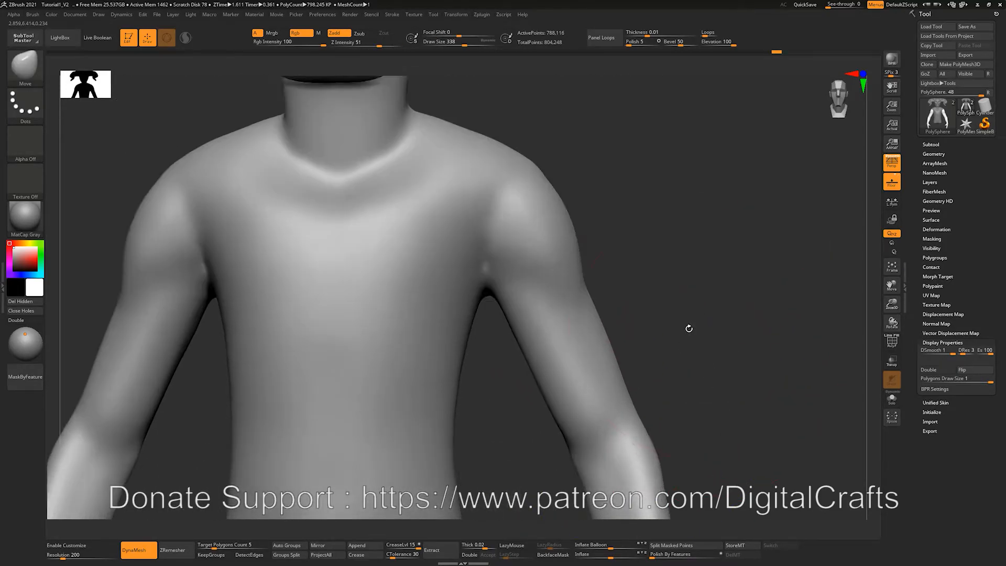
Step: Carve the crease between the chest and shoulder with the DamStandard brush at a draw size of 112
key("s")
mouse_move(496, 294)
left_mouse_down()
mouse_move(483, 288)
mouse_move(494, 333)
left_mouse_up()
key("b")
key("d")
key("s")
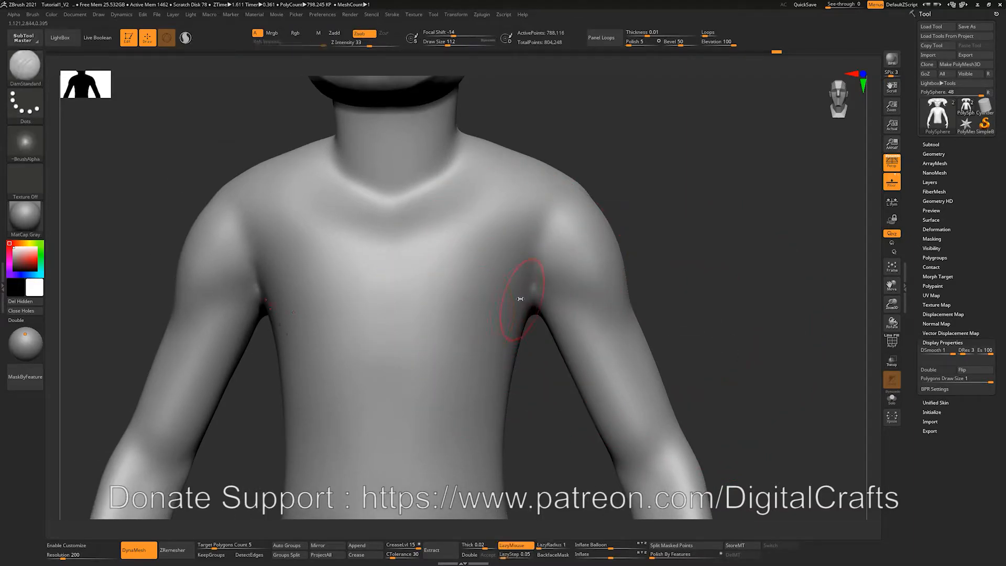
mouse_move(531, 199)
left_mouse_down()
mouse_move(526, 233)
mouse_move(539, 269)
mouse_move(545, 237)
left_mouse_up()
Step: Build up the deltoid muscles with the ClayBuildup brush at a draw size of 217
key("b")
key("c")
key("b")
key("s")
left_click_drag(539, 286, 527, 200)
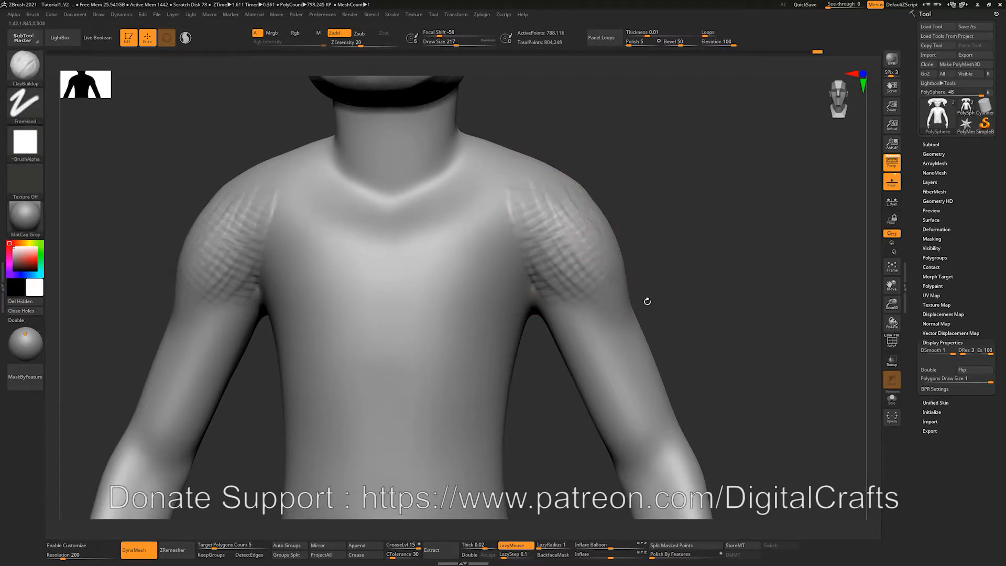
Step: Build up the upper-arm muscles with ClayBuildup at a draw size of 149 and smooth the strokes
left_click_drag(699, 302, 661, 254, "alt")
key("s")
left_click_drag(533, 267, 528, 265)
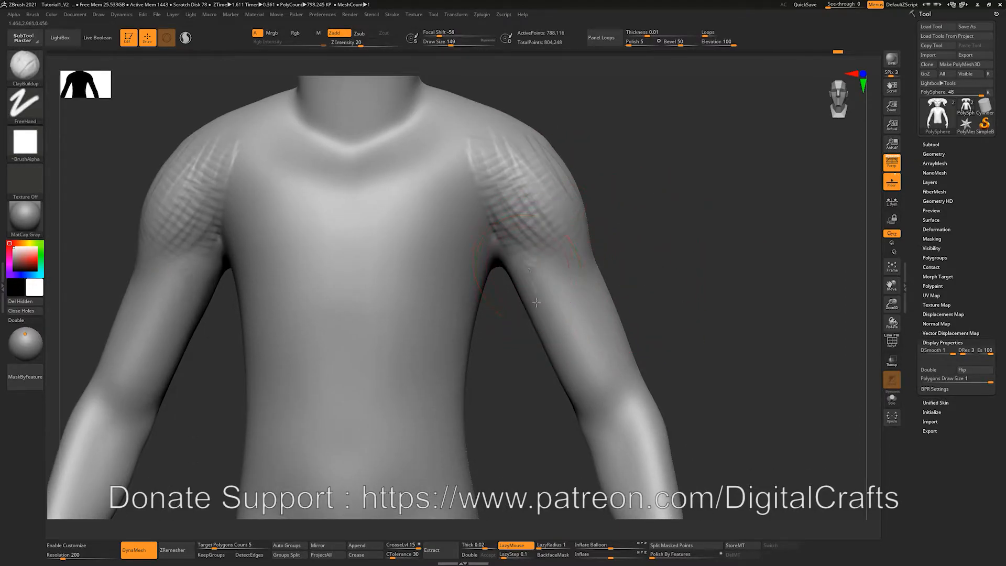
left_click_drag(535, 304, 590, 356)
left_click_drag(623, 273, 700, 273)
mouse_move(523, 299)
left_mouse_down()
mouse_move(537, 338)
mouse_move(515, 289)
mouse_move(550, 360)
left_mouse_up()
left_click_drag(633, 291, 560, 291)
mouse_move(530, 280)
left_mouse_down()
mouse_move(542, 319)
mouse_move(527, 292)
left_mouse_up()
left_click_drag(564, 346, 542, 314)
mouse_move(631, 304)
left_mouse_down()
mouse_move(668, 296)
mouse_move(647, 335)
left_mouse_up()
left_click_drag(545, 335, 554, 362, "shift")
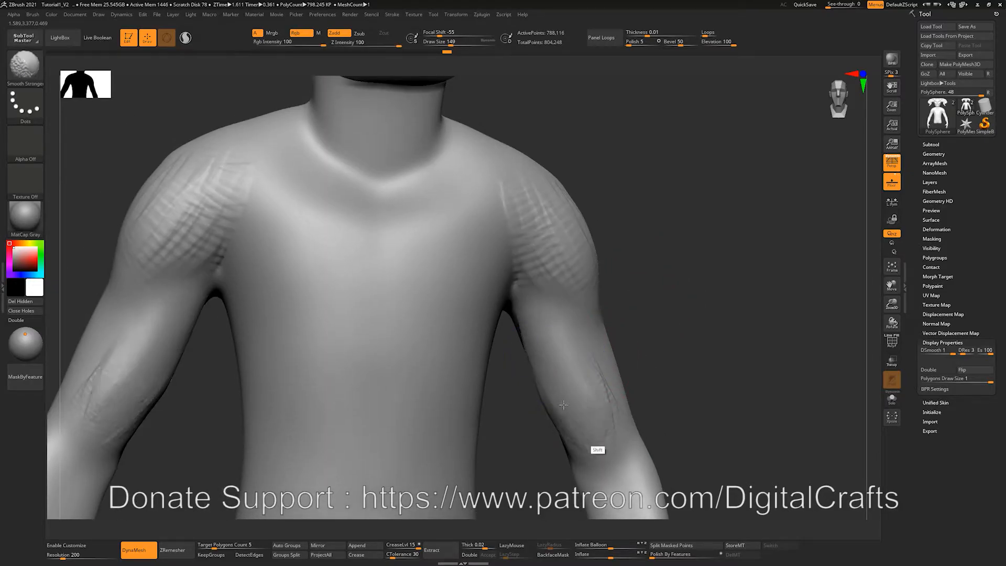
left_click_drag(563, 404, 561, 393, "shift")
Step: Set the ClayBuildup alpha to Alpha 06 and sculpt the chest muscles and collarbones, starting at a draw size of 94
left_click(25, 141)
left_click(301, 182)
left_click_drag(728, 265, 661, 272)
key("s")
left_click_drag(475, 298, 469, 297)
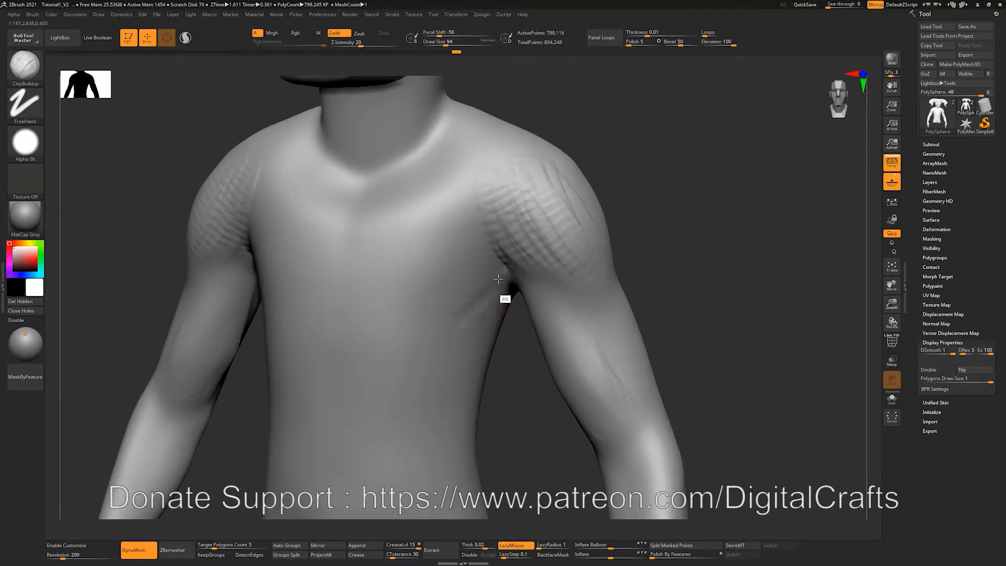
mouse_move(355, 243)
left_mouse_down()
mouse_move(358, 301)
mouse_move(377, 307)
mouse_move(409, 311)
mouse_move(445, 270)
left_mouse_up()
left_click_drag(443, 193, 422, 221, "alt")
mouse_move(553, 134)
left_mouse_down("alt")
mouse_move(559, 170)
mouse_move(581, 178)
left_mouse_up("alt")
Step: Refine the collarbones at a draw size of 71 and shape the sides of the neck at 112
key("s")
left_click_drag(372, 251, 357, 250)
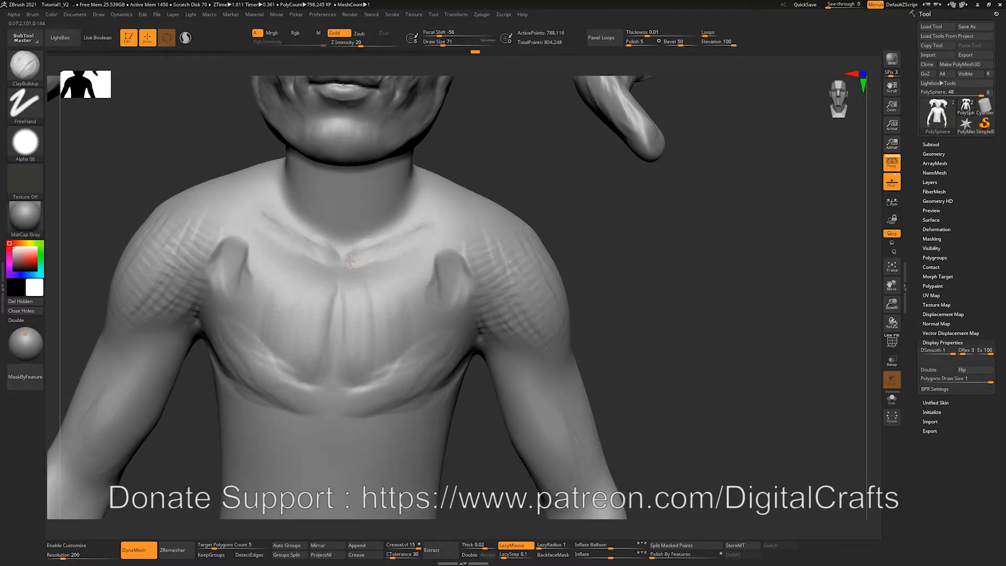
left_click_drag(523, 222, 493, 289)
left_click_drag(426, 260, 402, 226, "alt")
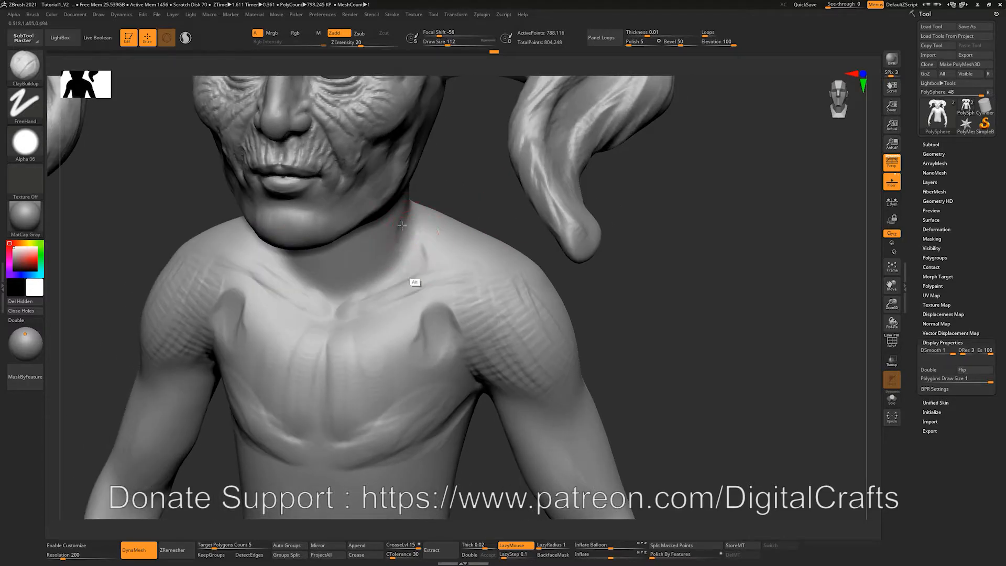
Step: Build up the upper back and shoulder blades at a draw size of 177 and smooth them
mouse_move(488, 173)
left_mouse_down()
mouse_move(467, 218)
mouse_move(470, 203)
mouse_move(480, 237)
mouse_move(451, 262)
mouse_move(440, 247)
mouse_move(475, 275)
left_mouse_up()
key("s")
left_click_drag(467, 318, 474, 318)
mouse_move(471, 283)
left_mouse_down()
mouse_move(451, 243)
mouse_move(456, 207)
mouse_move(427, 157)
mouse_move(426, 195)
mouse_move(415, 175)
mouse_move(463, 261)
left_mouse_up()
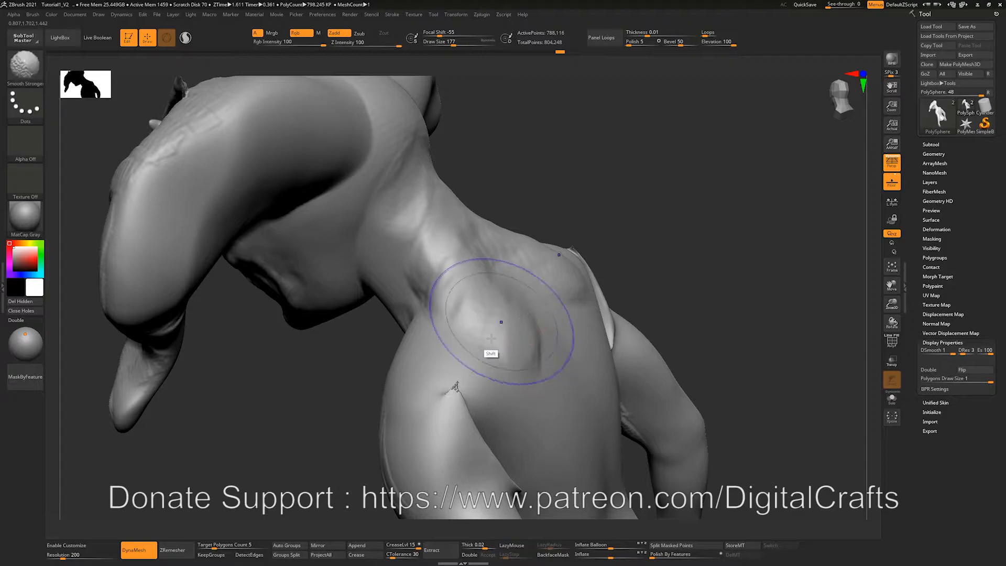
mouse_move(599, 180)
left_mouse_down()
mouse_move(638, 230)
mouse_move(582, 240)
mouse_move(648, 276)
left_mouse_up()
Step: Reshape the shoulder contours with the Move brush, reducing the draw size to 239 and 187
mouse_move(715, 349)
left_mouse_down("shift")
mouse_move(655, 393)
mouse_move(630, 328)
mouse_move(644, 333)
mouse_move(621, 331)
left_mouse_up("shift")
key("s")
key("s")
key("b")
key("m")
key("v")
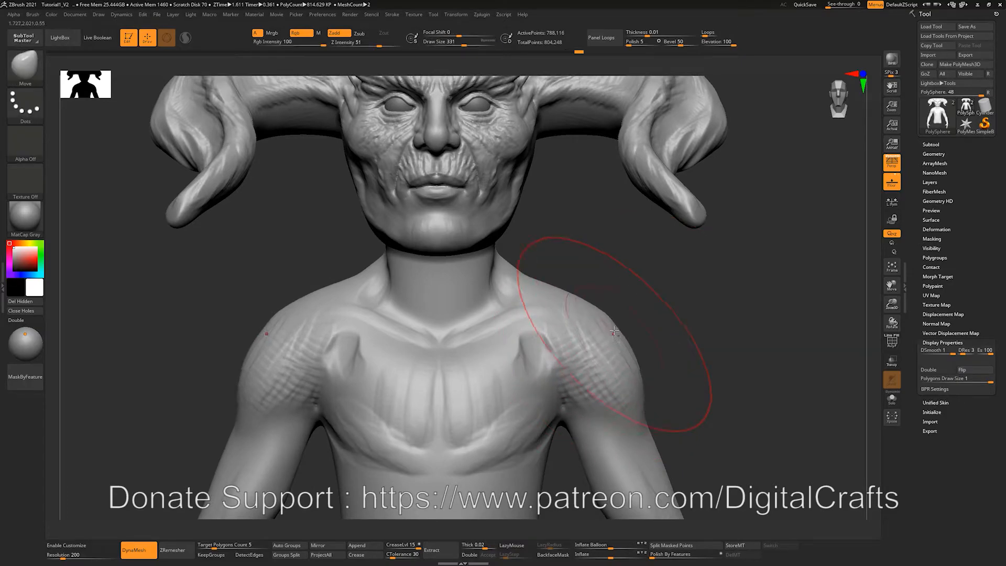
left_click_drag(694, 373, 685, 334, "alt")
key("s")
left_click_drag(652, 383, 644, 383)
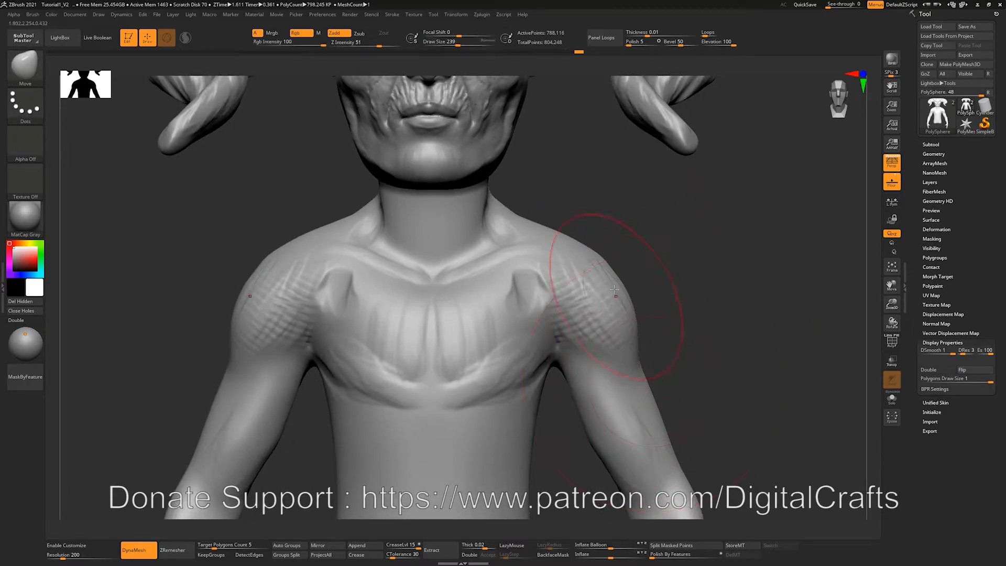
key("s")
left_click_drag(608, 264, 586, 249)
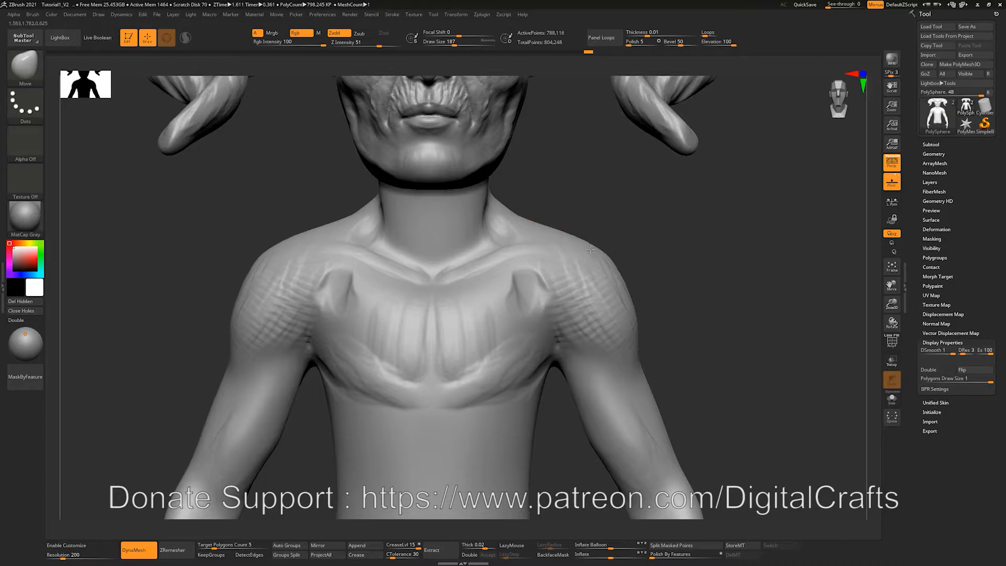
Step: Switch to the ClayBuildup brush and remesh the figure at a DynaMesh resolution of 96
left_click_drag(669, 316, 688, 246, "alt")
key("b")
key("c")
key("b")
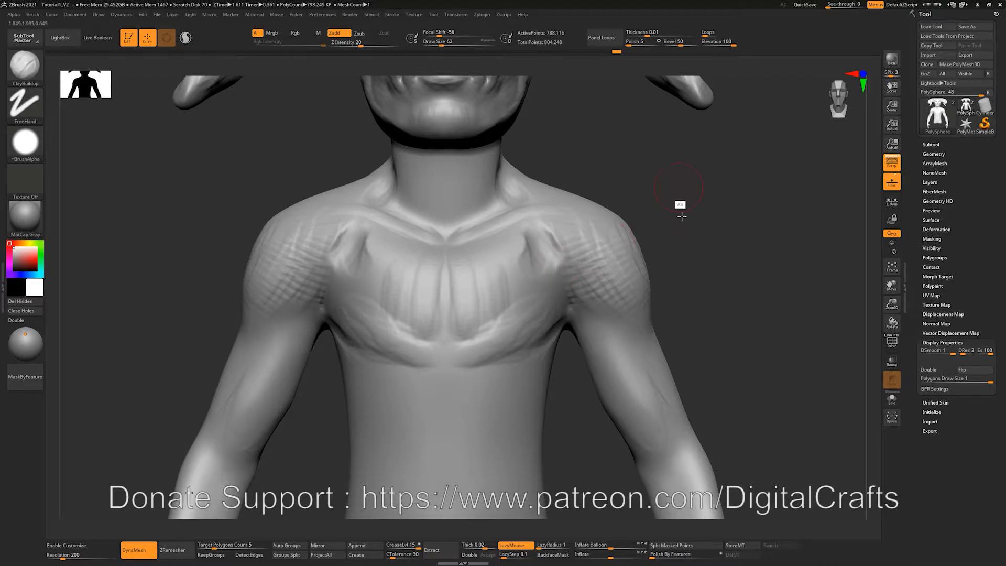
left_click_drag(681, 217, 702, 260, "alt")
left_click_drag(571, 479, 539, 452, "alt")
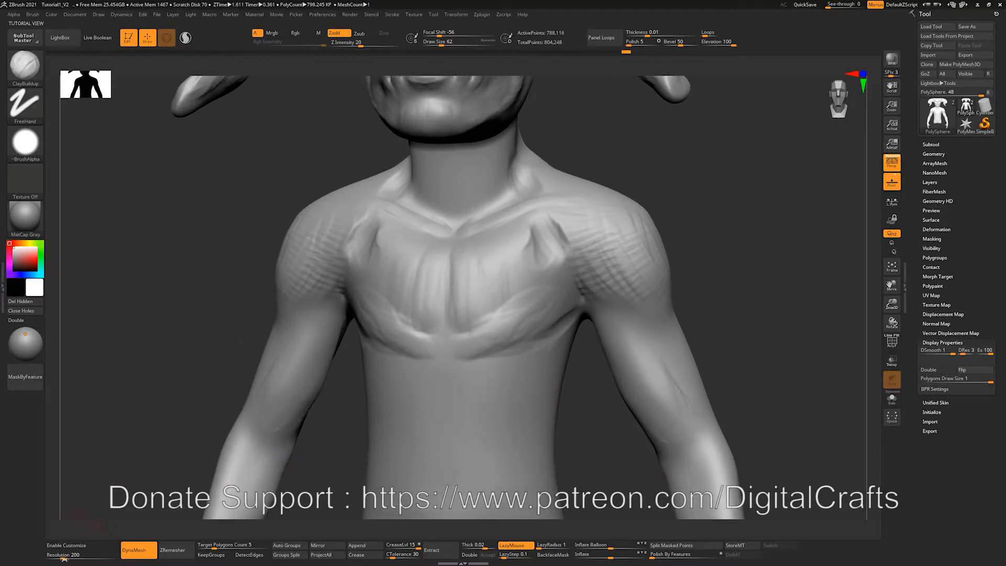
key("Return")
left_click_drag(150, 288, 262, 408, "ctrl")
Step: Build up the pectorals and define their centre line and lower edge with ClayBuildup at a draw size of 172
left_click_drag(736, 272, 733, 231, "alt")
mouse_move(439, 320)
left_mouse_down()
mouse_move(428, 287)
mouse_move(483, 312)
mouse_move(500, 293)
mouse_move(464, 284)
left_mouse_up()
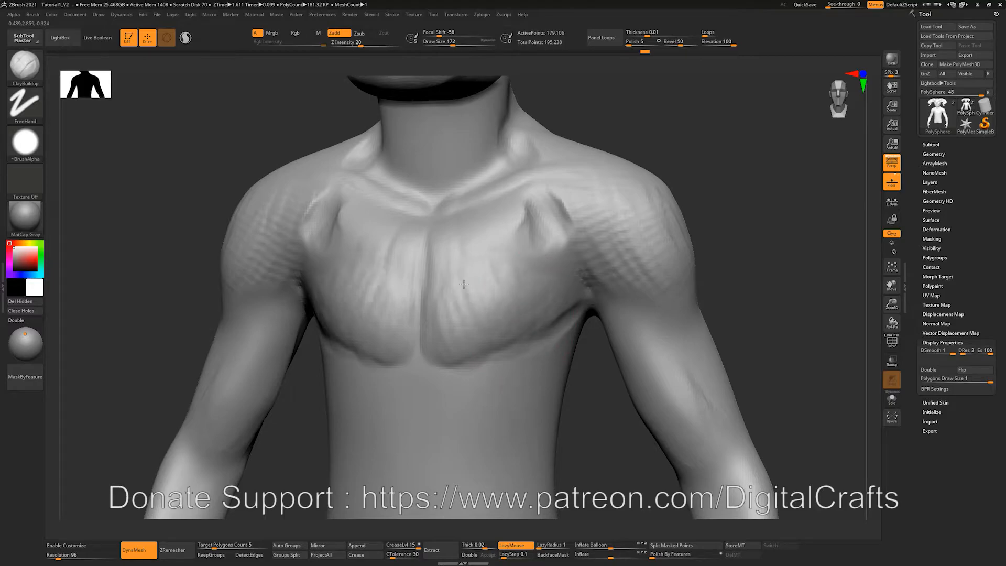
Step: Smooth out the seam behind the shoulder and the area below the armpit with Smooth Stronger
left_click_drag(586, 356, 587, 314)
left_click_drag(602, 404, 610, 240, "alt")
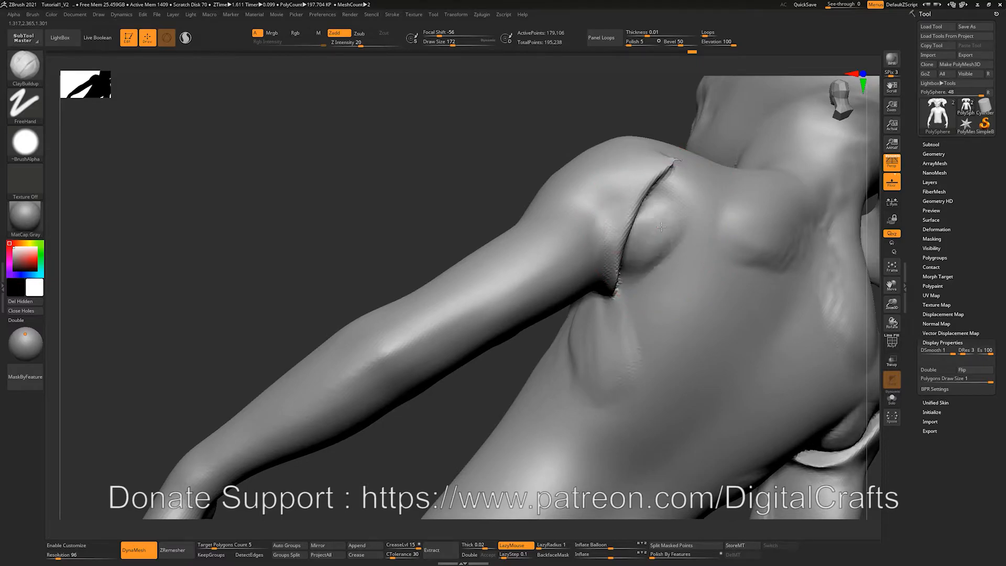
key("shift")
mouse_move(658, 232)
left_mouse_down("shift")
mouse_move(668, 199)
mouse_move(650, 244)
left_mouse_up("shift")
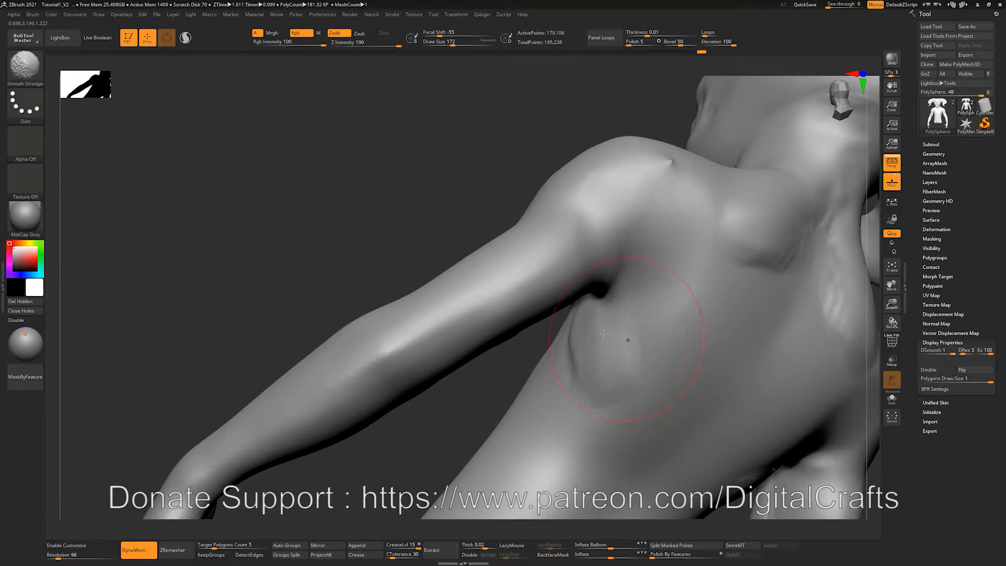
left_click_drag(619, 350, 581, 396)
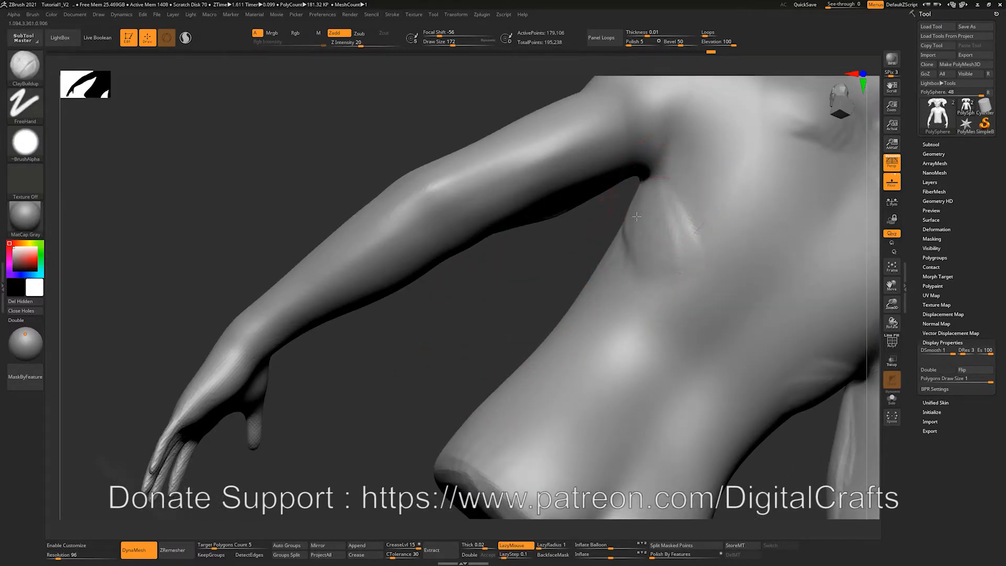
Step: Sculpt the side back muscles below the armpit with ClayBuildup at a draw size of 172
left_click_drag(637, 217, 642, 346)
mouse_move(675, 210)
left_mouse_down()
mouse_move(624, 341)
mouse_move(631, 346)
left_mouse_up()
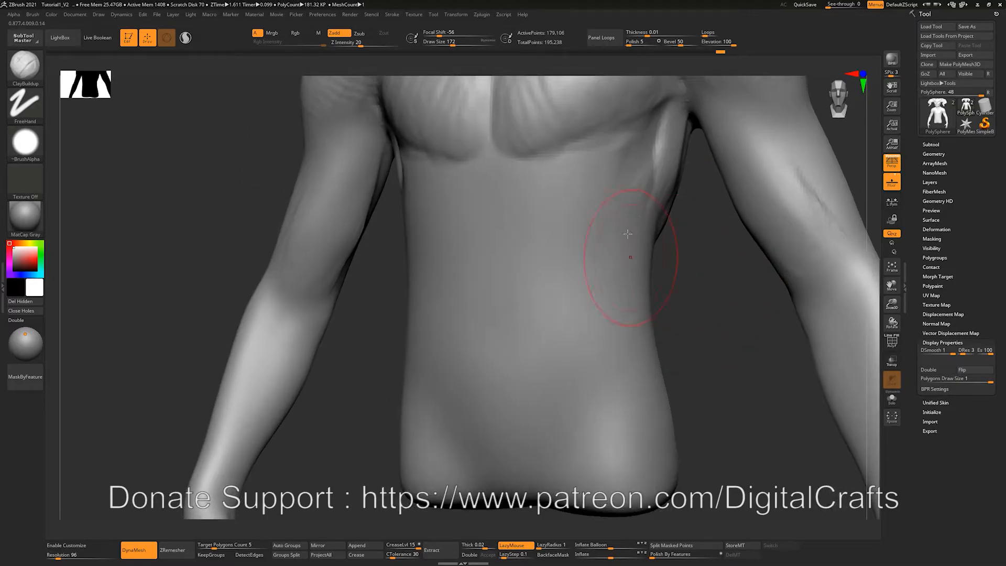
Step: Sculpt the lower ribcage, side and abdominal muscles with ClayBuildup at a draw size of 120, and smooth them
mouse_move(547, 187)
left_mouse_down()
mouse_move(577, 252)
mouse_move(583, 335)
mouse_move(584, 286)
left_mouse_up()
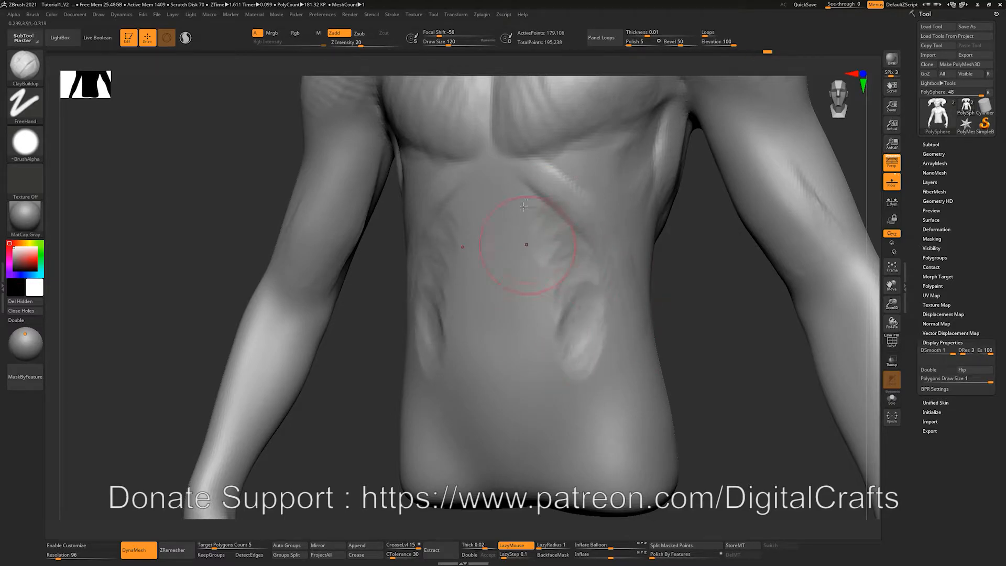
mouse_move(542, 215)
left_mouse_down()
mouse_move(474, 252)
mouse_move(535, 247)
mouse_move(527, 211)
left_mouse_up()
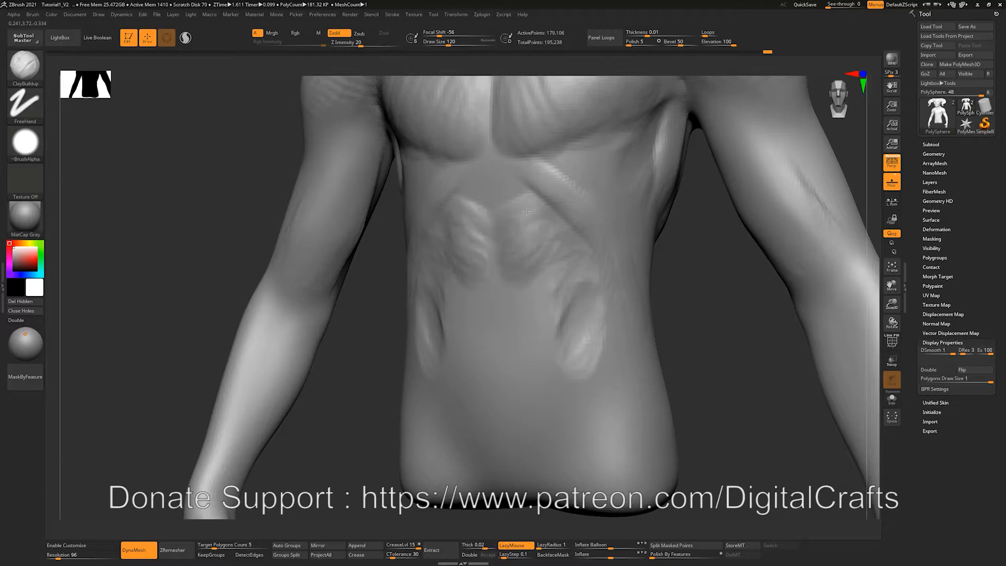
mouse_move(525, 299)
left_mouse_down()
mouse_move(542, 325)
mouse_move(533, 343)
left_mouse_up()
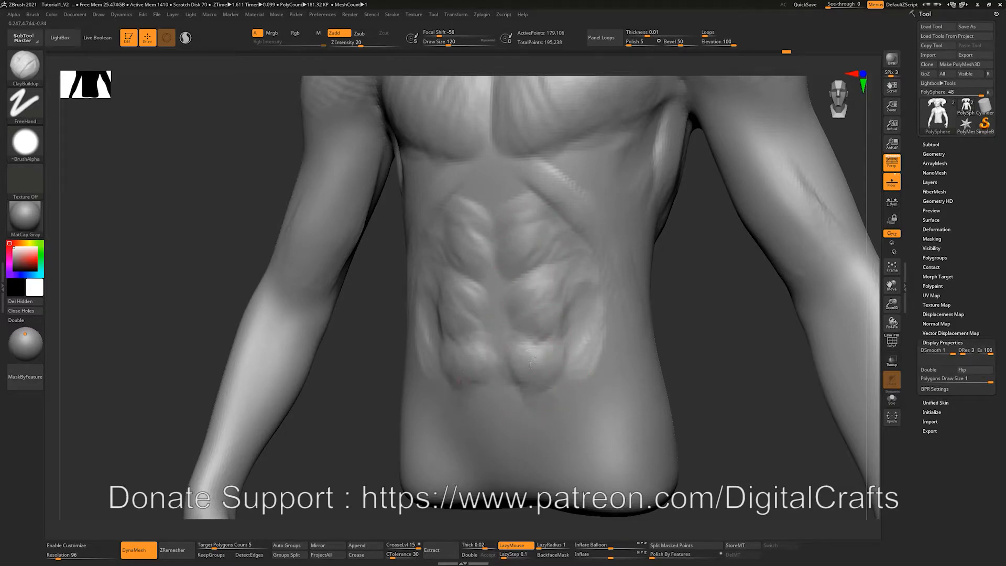
left_click_drag(561, 359, 529, 435)
left_click_drag(518, 371, 520, 370, "shift")
Step: Build up the lower pectorals and sharpen their fold towards the armpit with ClayBuildup at a draw size of 120
right_click_drag(671, 255, 649, 388, "alt")
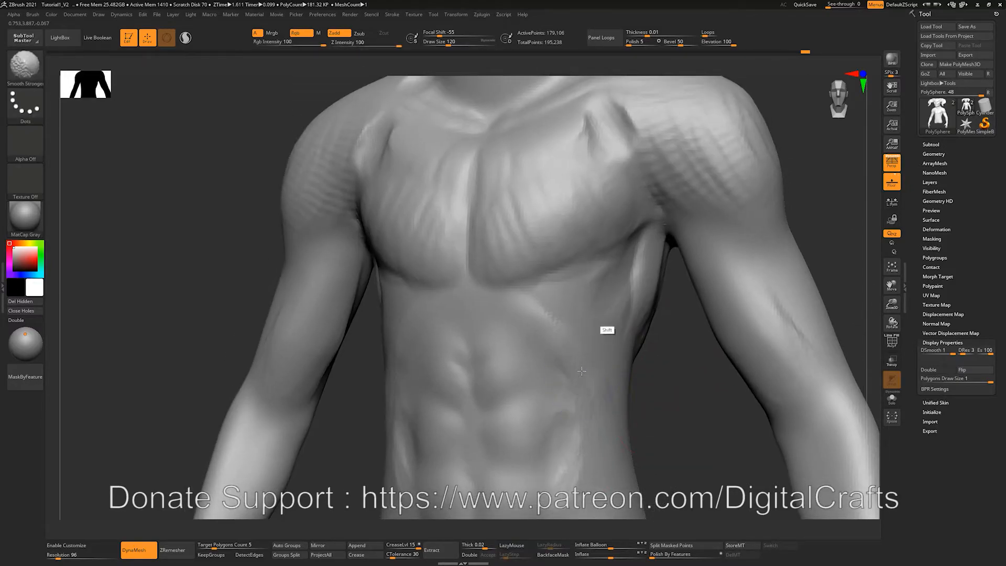
mouse_move(589, 316)
right_mouse_down("alt")
mouse_move(574, 343)
mouse_move(545, 336)
right_mouse_up("alt")
left_click_drag(498, 267, 526, 317)
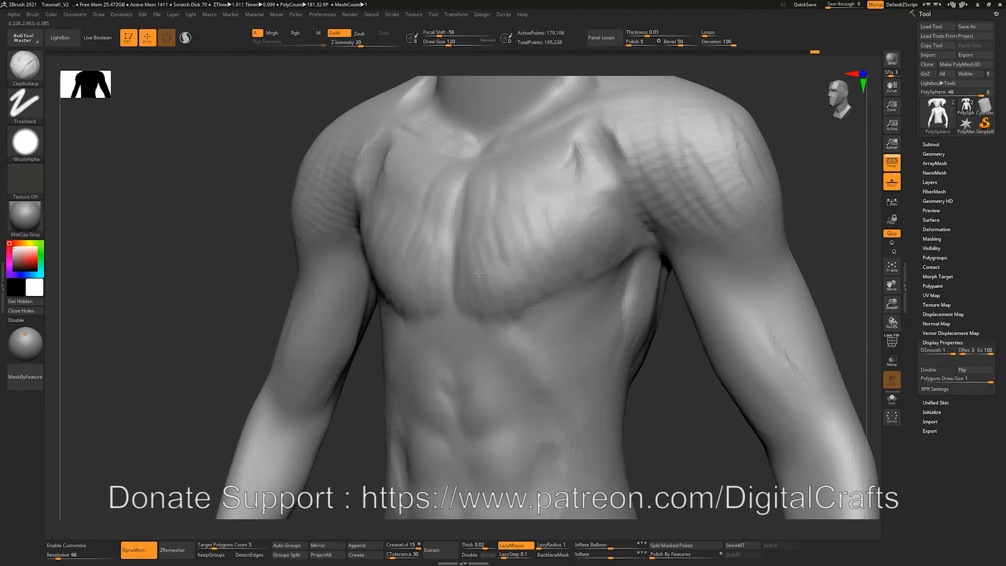
left_click_drag(537, 267, 577, 291)
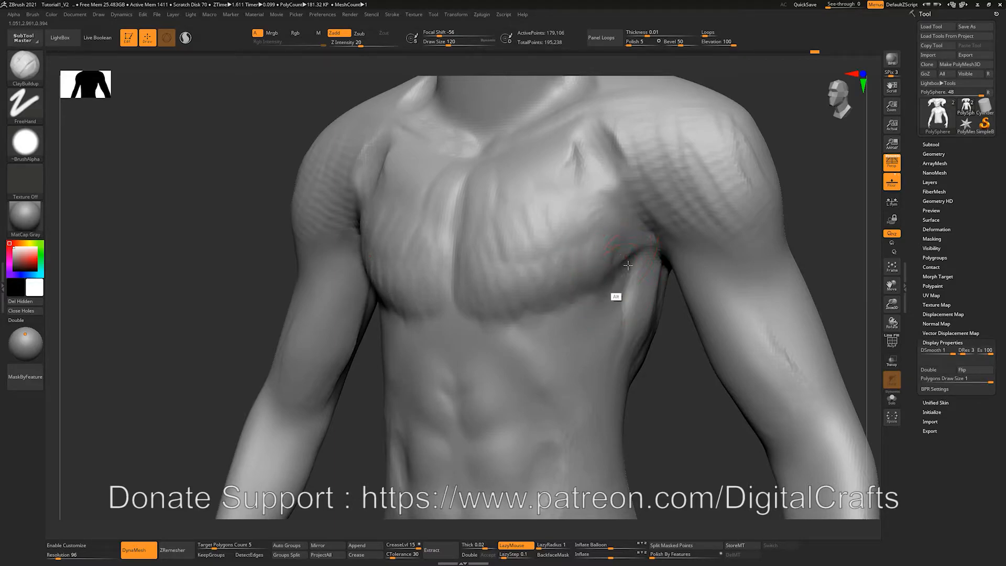
mouse_move(594, 249)
left_mouse_down()
mouse_move(566, 236)
mouse_move(535, 262)
mouse_move(608, 277)
left_mouse_up()
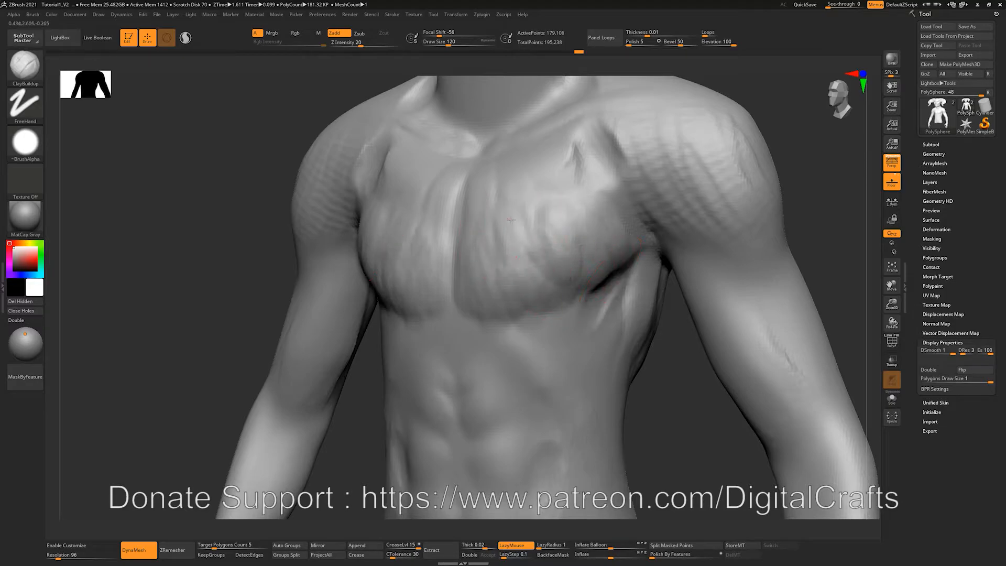
Step: Fill out the upper pectoral and carve the groove between chest and shoulder muscle with ClayBuildup
key("s")
left_click_drag(470, 246, 477, 246)
mouse_move(498, 210)
left_mouse_down()
mouse_move(500, 262)
mouse_move(555, 220)
mouse_move(511, 215)
mouse_move(576, 157)
mouse_move(569, 161)
left_mouse_up()
key("s")
key("bracketleft")
left_click_drag(600, 129, 640, 187, "alt")
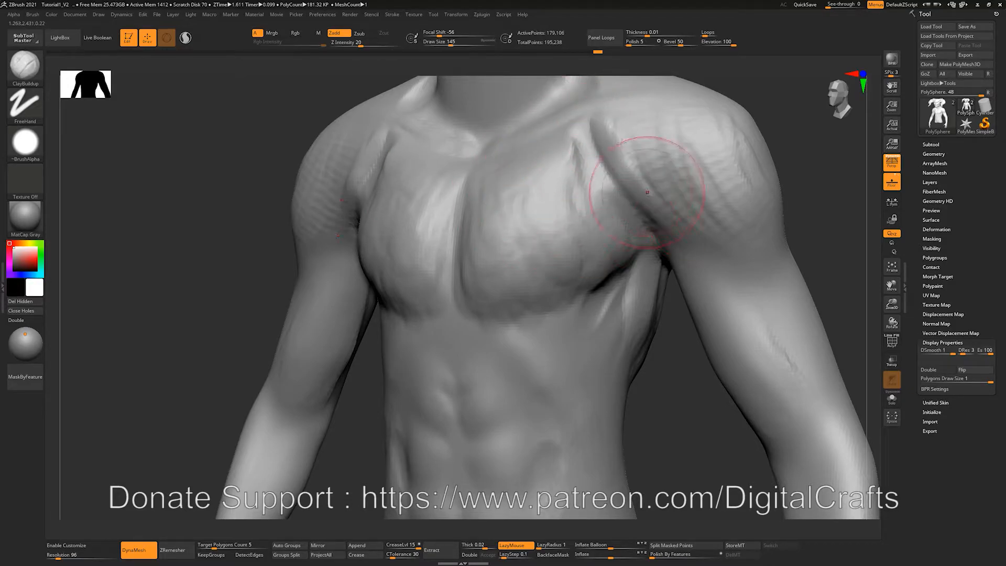
Step: Sculpt the deltoid and its transition into the upper arm with ClayBuildup, cutting in the muscle's borders
left_click_drag(622, 143, 682, 233)
left_click_drag(650, 176, 725, 215)
mouse_move(804, 168)
left_mouse_down("alt")
mouse_move(788, 256)
mouse_move(822, 255)
left_mouse_up("alt")
left_click_drag(583, 198, 671, 278)
left_click_drag(642, 233, 679, 309)
left_click_drag(723, 233, 724, 289, "alt")
mouse_move(568, 290)
left_mouse_down()
mouse_move(534, 316)
mouse_move(545, 328)
mouse_move(545, 299)
left_mouse_up()
mouse_move(699, 273)
left_mouse_down()
mouse_move(690, 251)
mouse_move(671, 252)
left_mouse_up()
Step: Smooth the chest and shoulder muscles with Smooth Stronger at a draw size of 234
key("s")
left_click_drag(484, 366, 492, 366)
left_click_drag(464, 398, 472, 366, "shift")
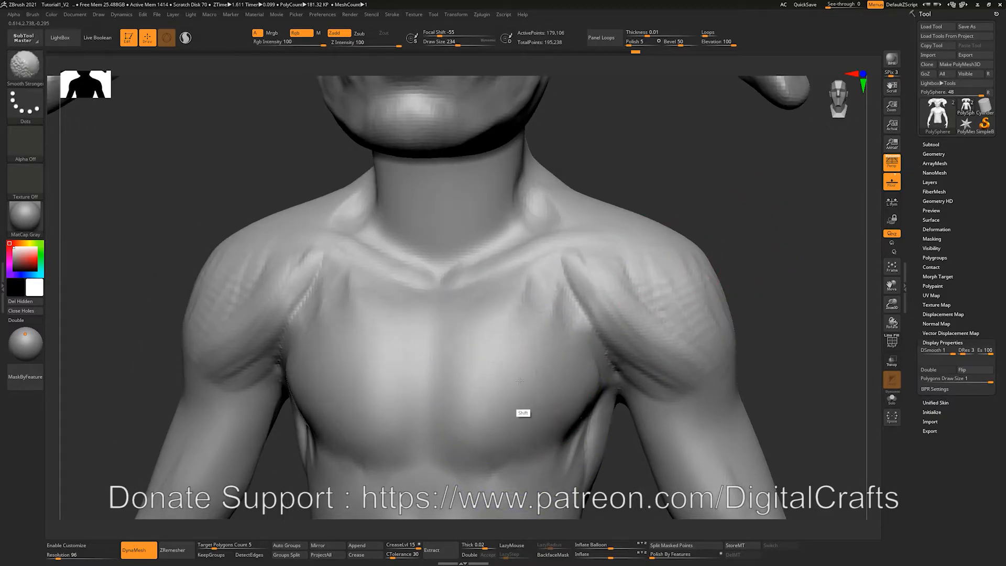
left_click_drag(607, 386, 649, 296, "shift")
key("f")
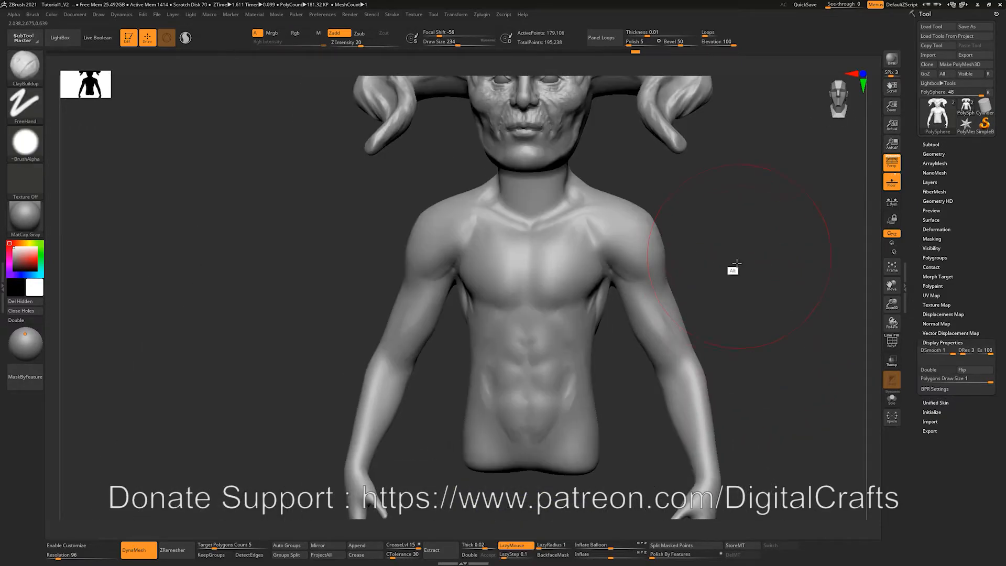
Step: Soften the abdominal muscles and set the ClayBuildup draw size to 87
mouse_move(620, 381)
left_mouse_down("alt")
mouse_move(618, 345)
mouse_move(638, 341)
mouse_move(575, 333)
mouse_move(596, 307)
mouse_move(588, 291)
left_mouse_up("alt")
key("s")
key("s")
key("s")
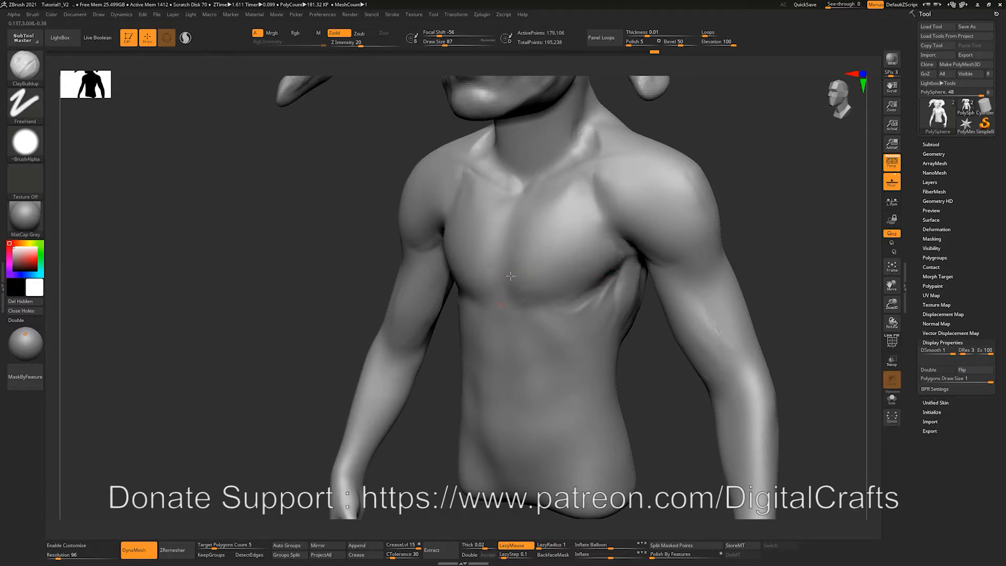
left_click_drag(692, 395, 594, 351)
Step: Review the whole horned figure's proportions from the front, including with perspective turned off
left_click_drag(783, 221, 598, 392, "alt")
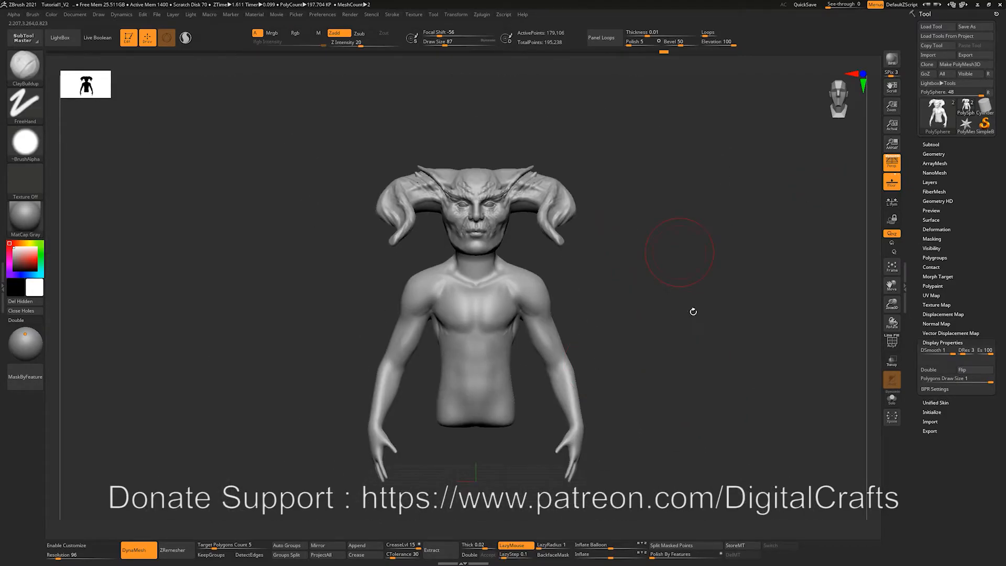
left_click_drag(712, 288, 524, 391, "alt")
left_click_drag(740, 392, 703, 316, "alt")
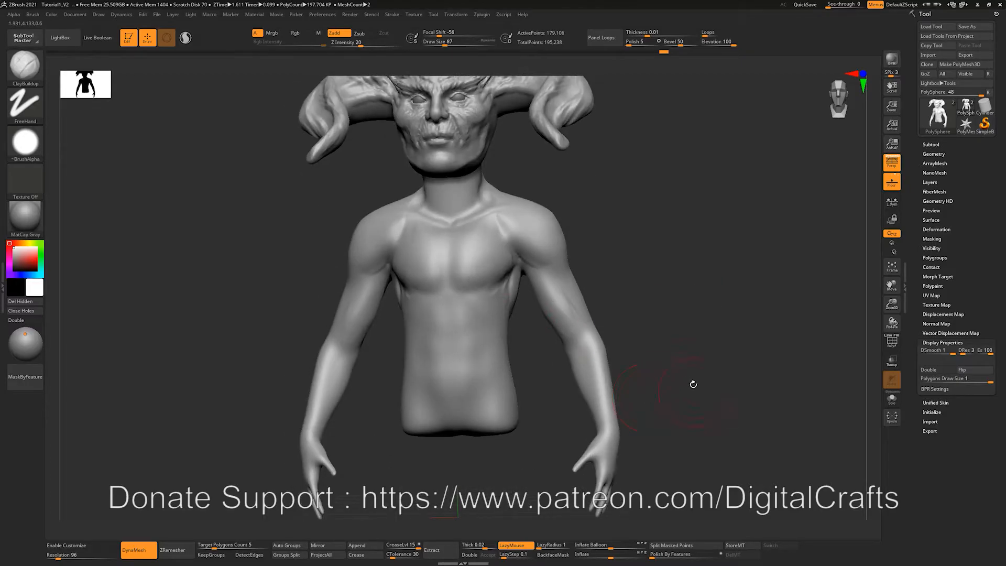
left_click_drag(686, 297, 672, 358, "alt")
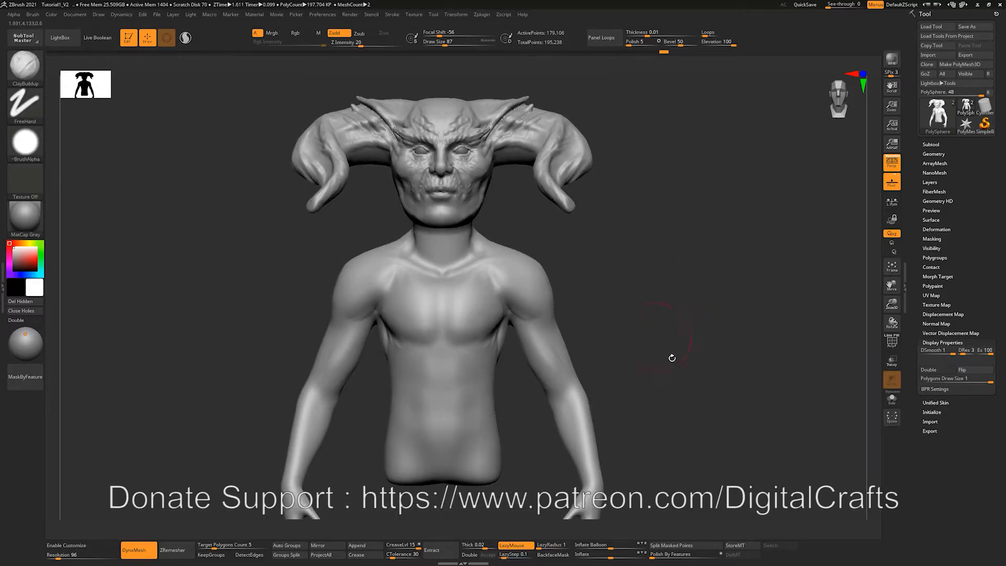
left_click(896, 166)
left_click_drag(741, 260, 649, 349, "alt")
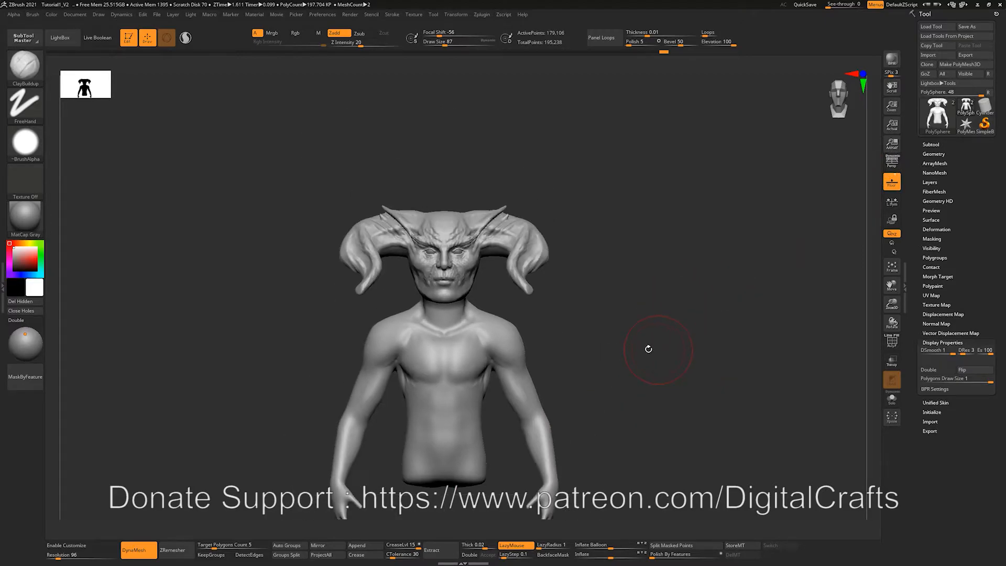
Step: Rewind the undo history to the detailed horned head without a body and turn perspective back on
left_click_drag(663, 52, 51, 52)
left_click_drag(674, 253, 878, 176, "alt")
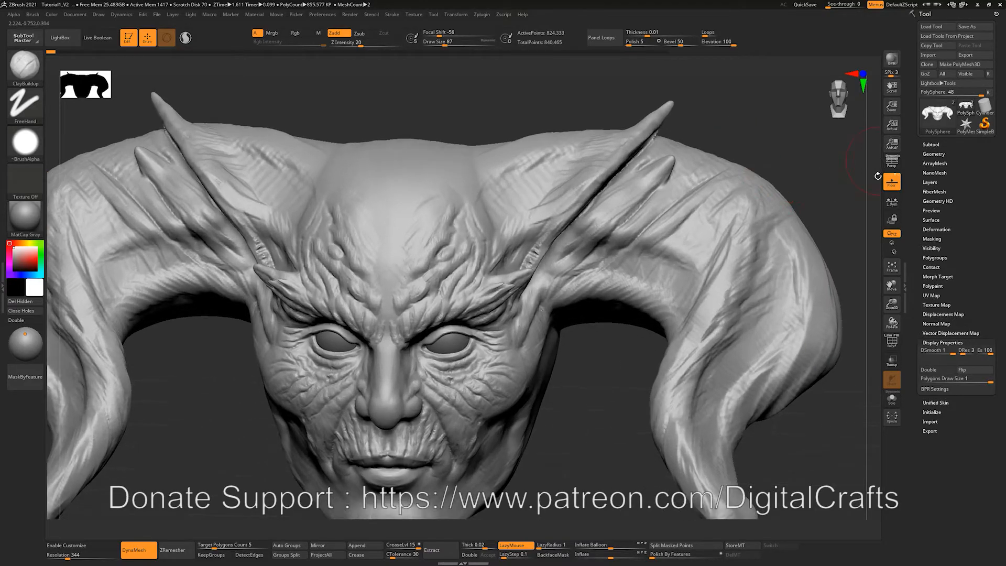
left_click(891, 164)
left_click_drag(619, 474, 616, 443, "alt")
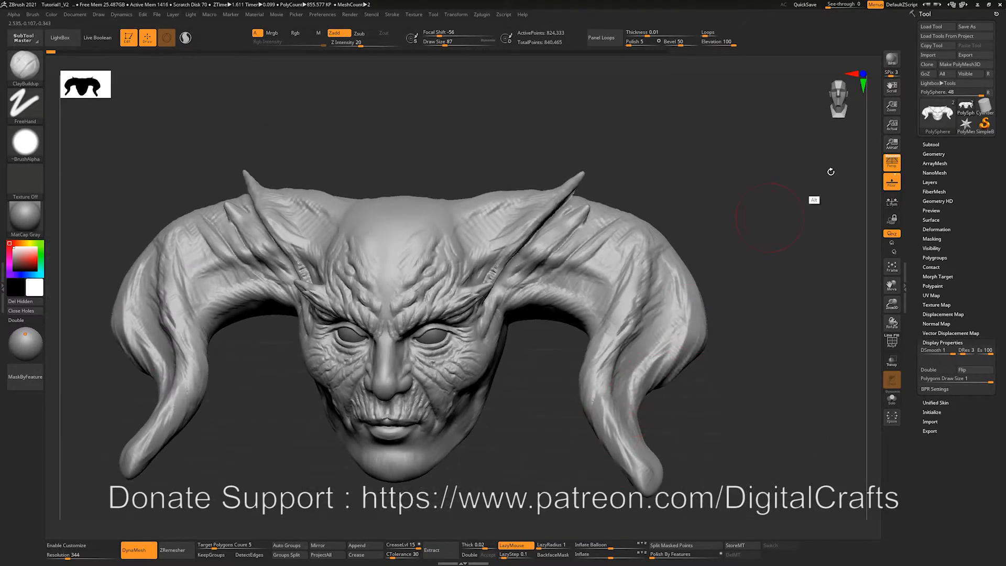
left_click_drag(786, 200, 772, 209, "alt")
Step: Draw a mirrored curved tube from the forehead out over the horns with the CurveTube brush, accepting removal of the newer undo history
key("b")
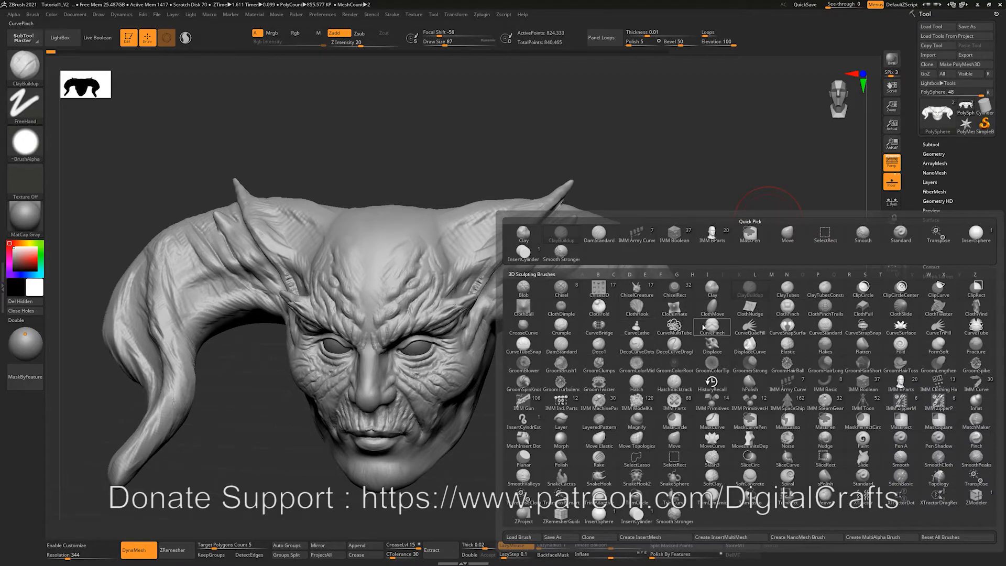
key("c")
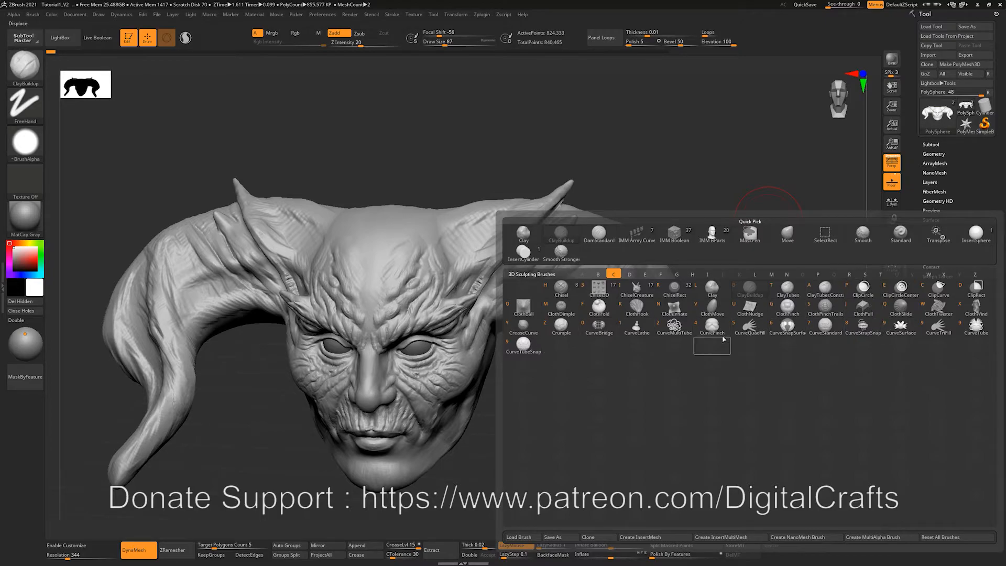
left_click(975, 328)
mouse_move(752, 348)
left_mouse_down("alt")
mouse_move(721, 342)
mouse_move(744, 305)
left_mouse_up("alt")
key("s")
left_click_drag(446, 231, 438, 231)
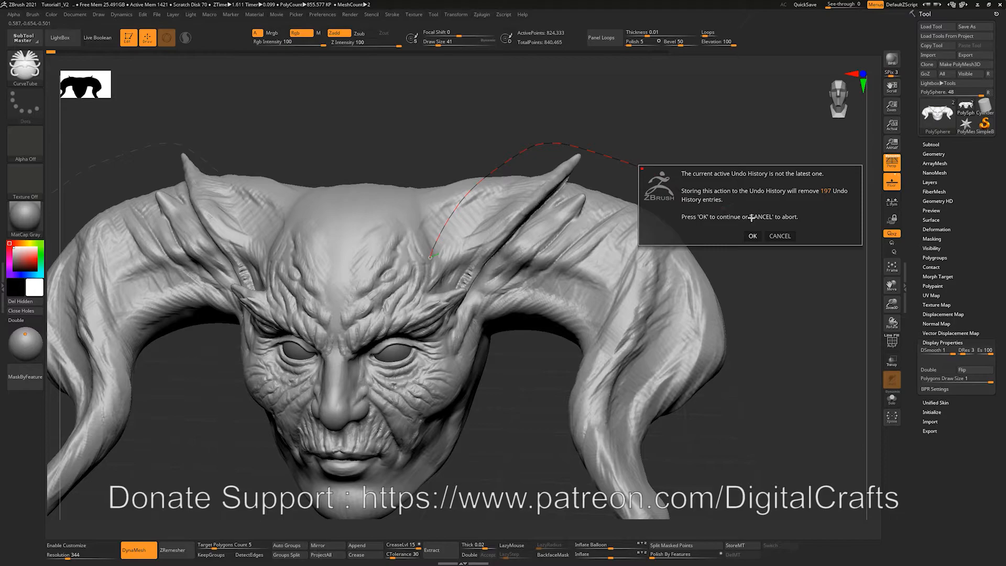
left_click(753, 236)
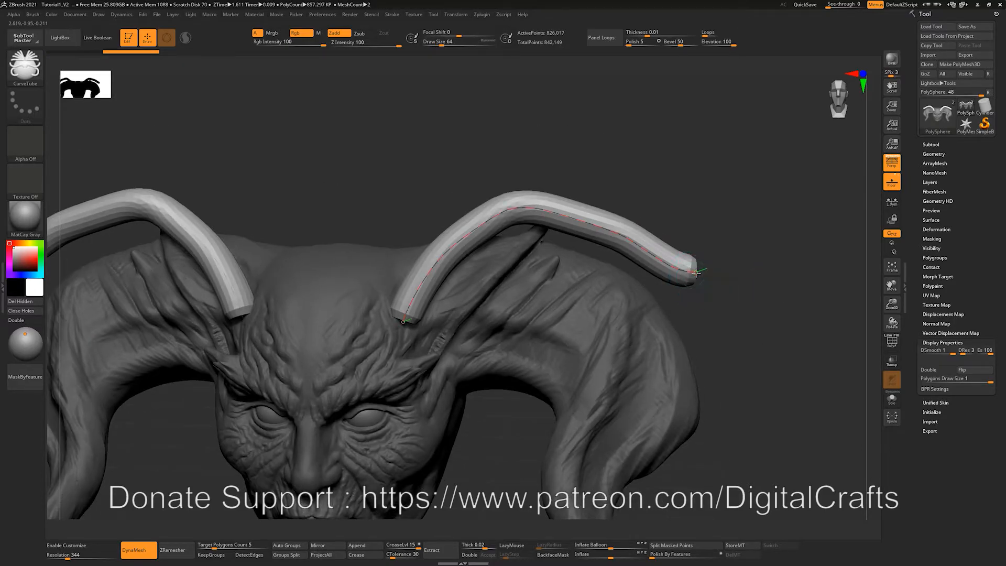
Step: Adjust the tube's curve by moving its outer end and its forehead end, undoing the unwanted change
left_click_drag(696, 273, 707, 265)
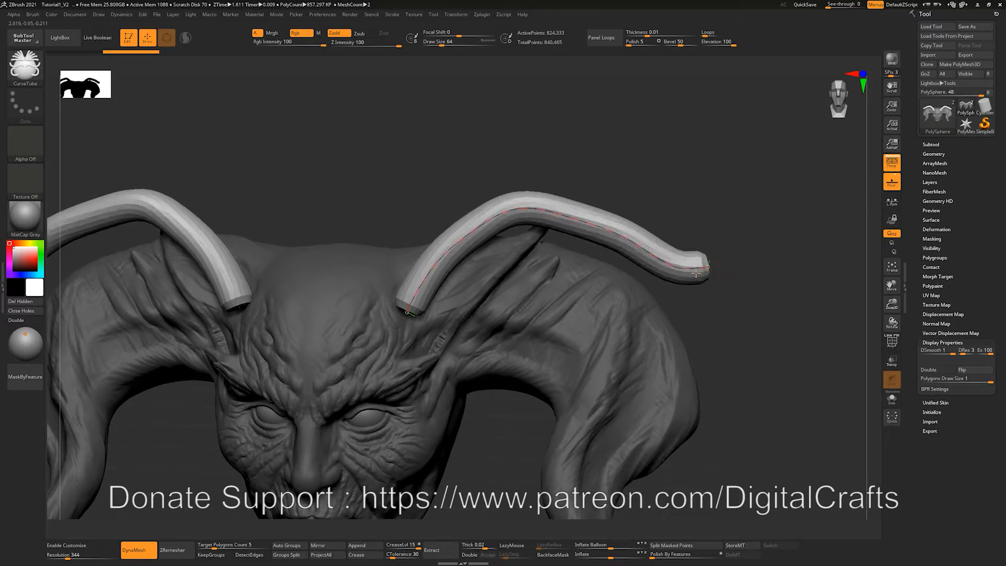
left_click_drag(401, 318, 383, 334)
left_click(407, 312)
mouse_move(761, 350)
left_mouse_down("alt")
mouse_move(763, 328)
mouse_move(698, 302)
mouse_move(737, 308)
mouse_move(662, 297)
mouse_move(648, 267)
left_mouse_up("alt")
key("ctrl+z")
left_click_drag(739, 308, 713, 334, "alt")
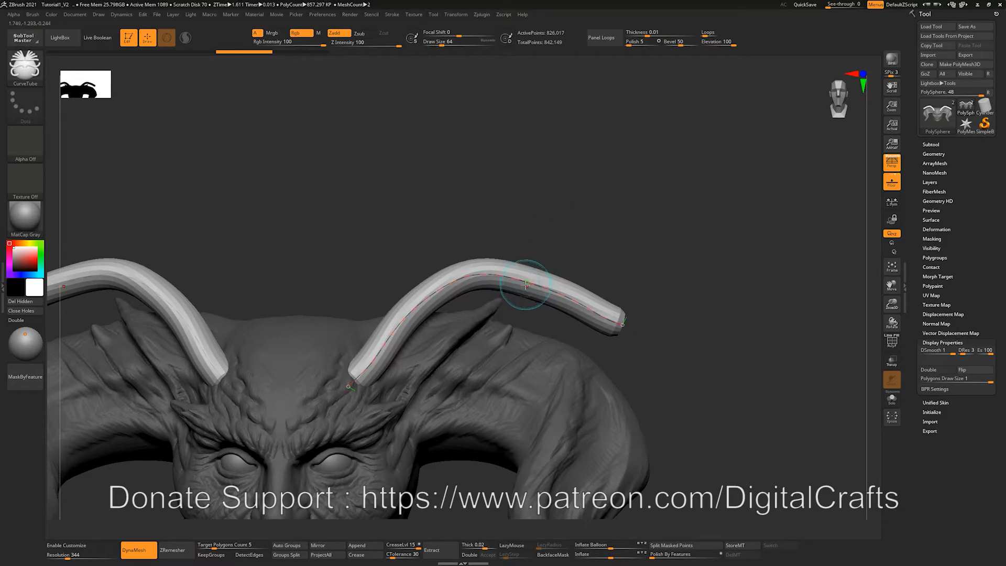
Step: Set the curve editing size to 182 and try bending the middle of the tube's curve
key("s")
mouse_move(526, 283)
left_mouse_down()
mouse_move(538, 283)
mouse_move(522, 283)
left_mouse_up()
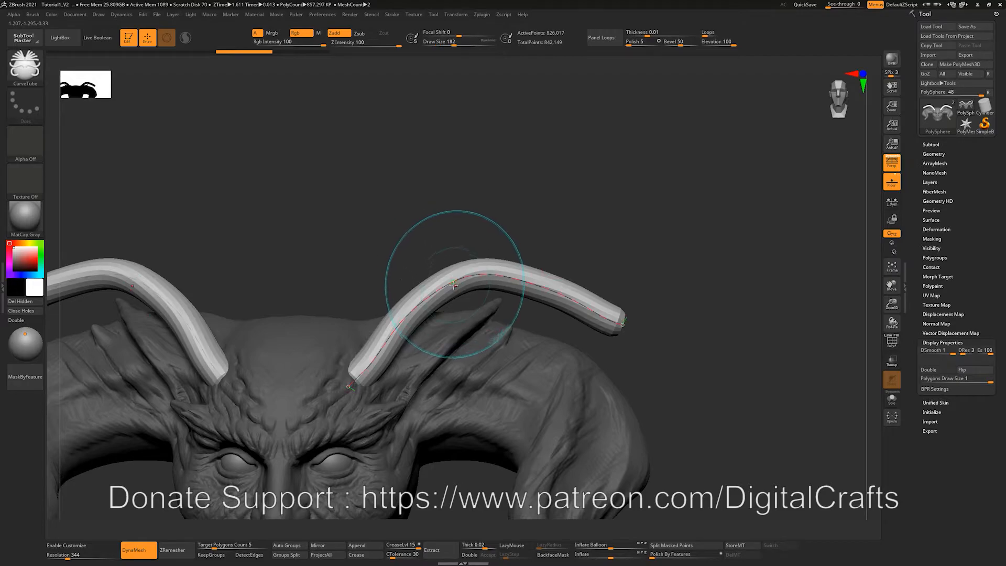
mouse_move(427, 266)
left_mouse_down()
mouse_move(440, 289)
mouse_move(498, 275)
left_mouse_up()
Step: Thicken the tubes by updating the curve at a draw size of 136, and undo the change
key("s")
left_click_drag(607, 198, 620, 199)
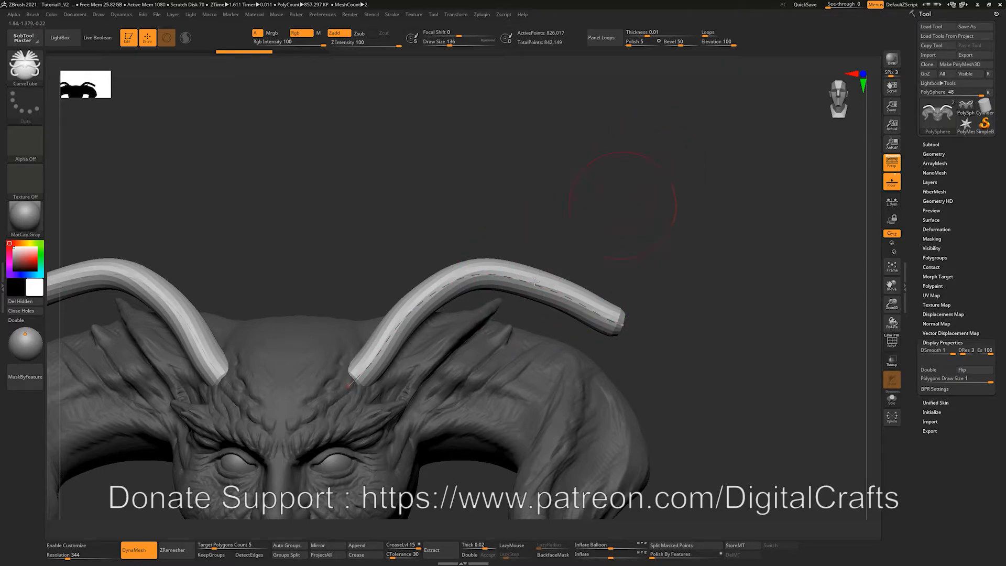
left_click(515, 262)
key("ctrl")
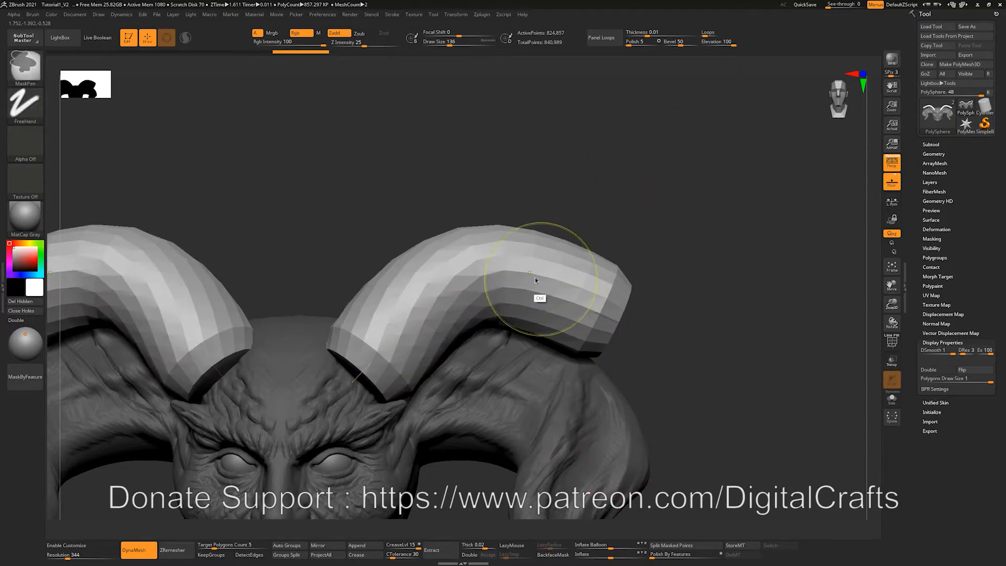
key("ctrl")
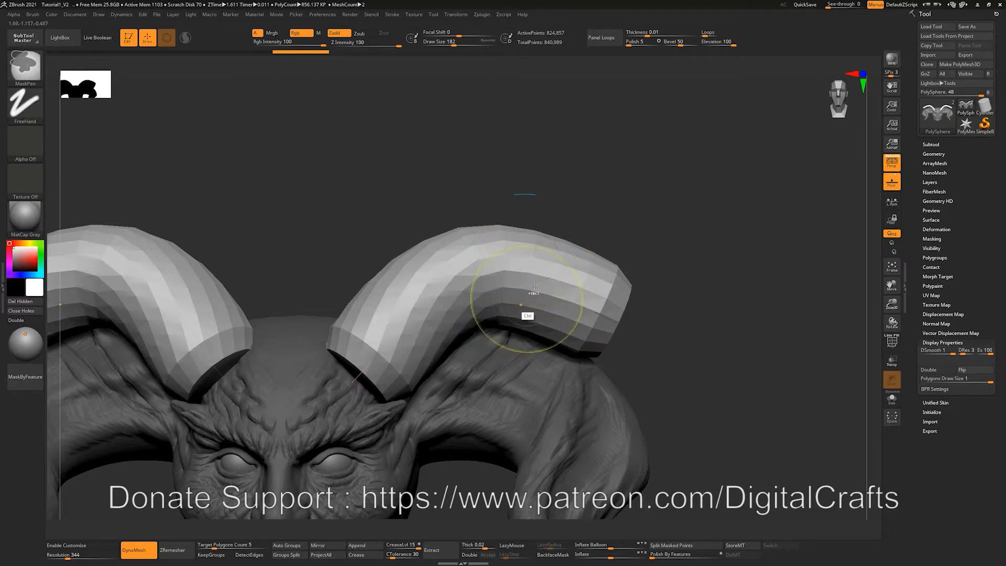
key("ctrl+z")
Step: Slim the tubes in stages by updating the curve at smaller draw sizes, including 44 and 22
key("s")
left_click_drag(645, 185, 636, 204)
left_click(579, 302)
key("s")
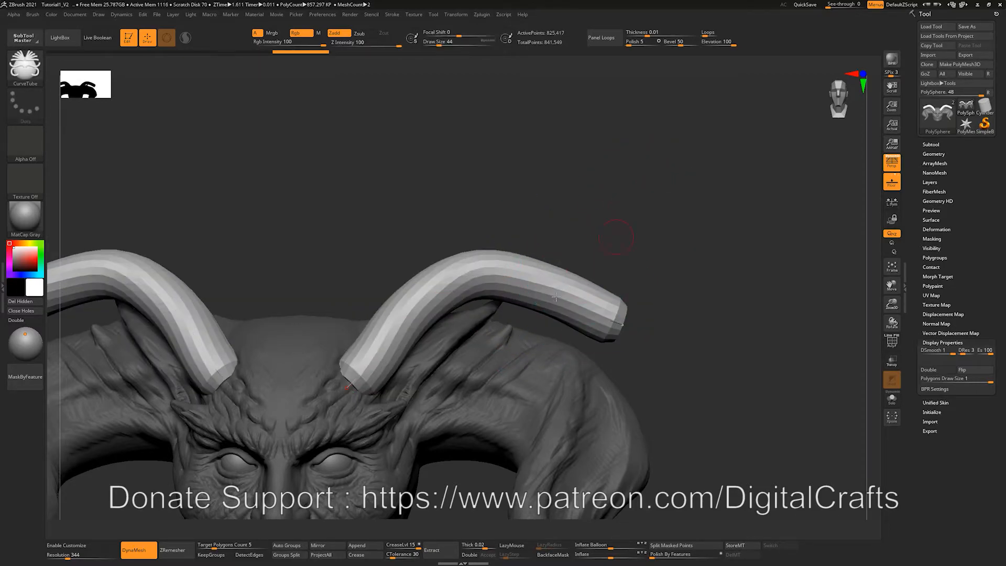
left_click(569, 298)
key("s")
left_click_drag(648, 219, 663, 219)
left_click(553, 295)
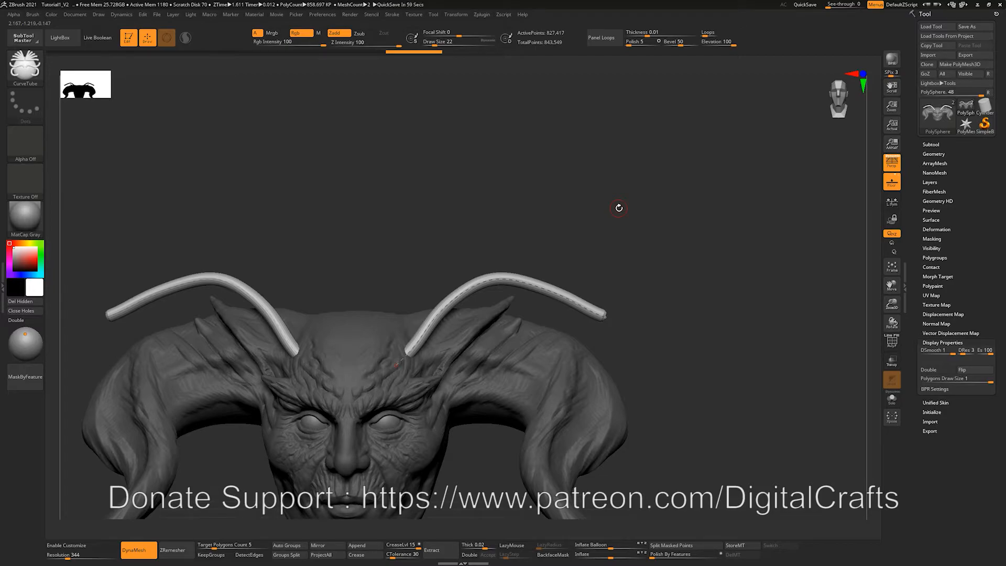
Step: Thicken the tubes by updating the curve at a draw size of 56
key("s")
mouse_move(606, 259)
left_mouse_down()
mouse_move(618, 259)
mouse_move(647, 312)
left_mouse_up()
left_click(569, 297)
key("s")
left_click_drag(579, 279, 596, 281)
left_click(548, 338)
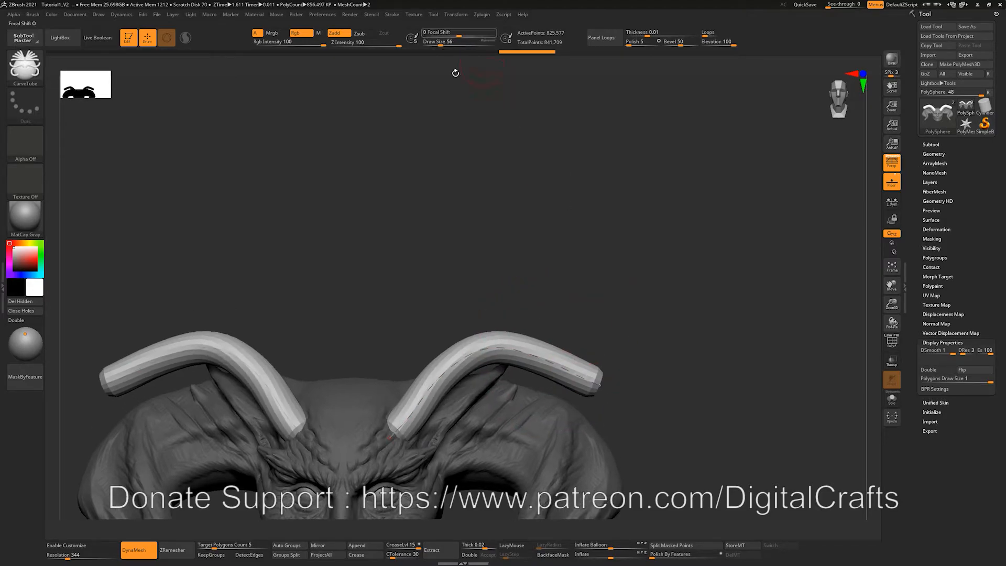
Step: Turn on Lock Start for the curve and pull the tube's outer end upward
left_click(388, 16)
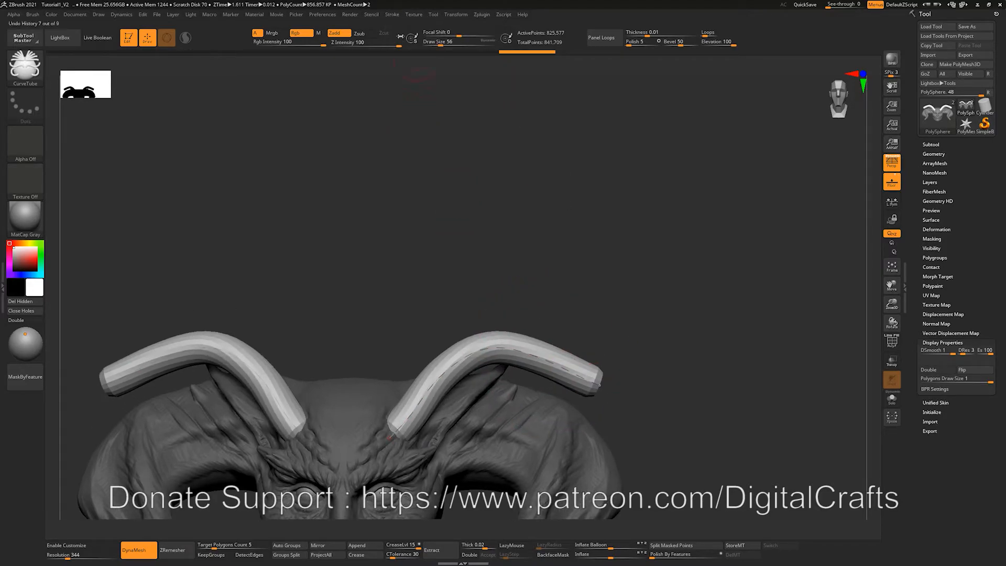
left_click(390, 21)
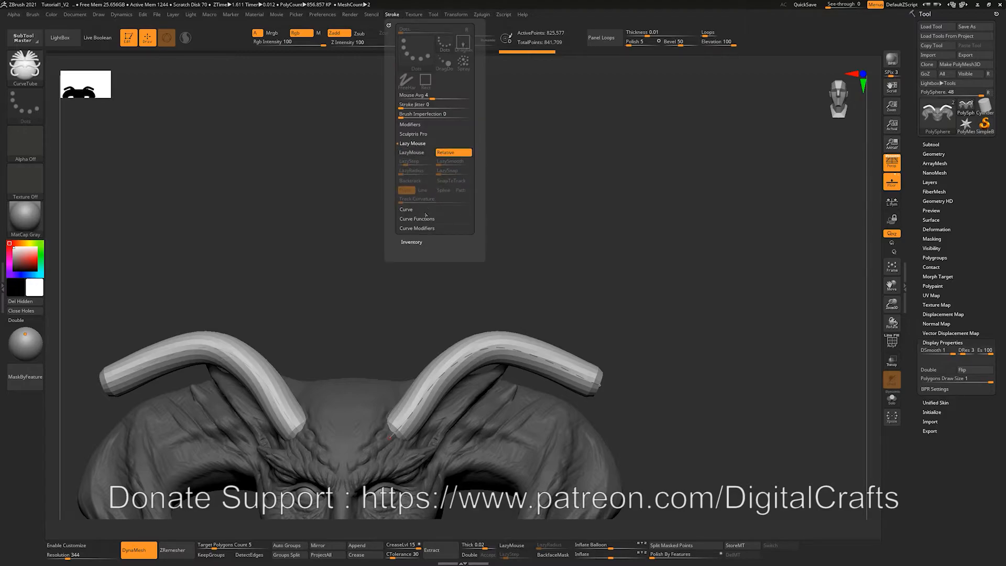
left_click(423, 209)
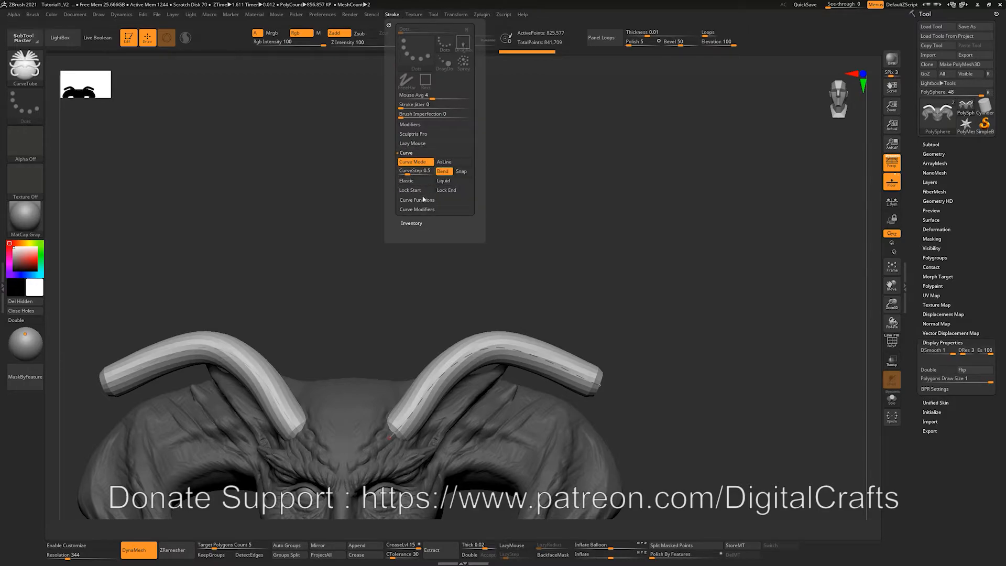
left_click(417, 190)
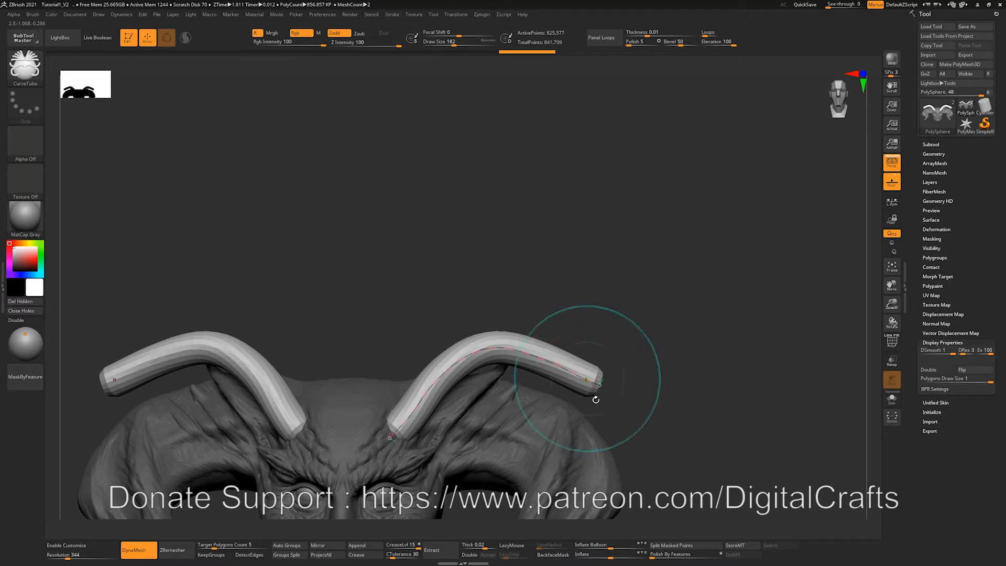
mouse_move(600, 383)
left_mouse_down()
mouse_move(503, 241)
mouse_move(508, 278)
mouse_move(611, 341)
mouse_move(425, 318)
mouse_move(596, 284)
left_mouse_up()
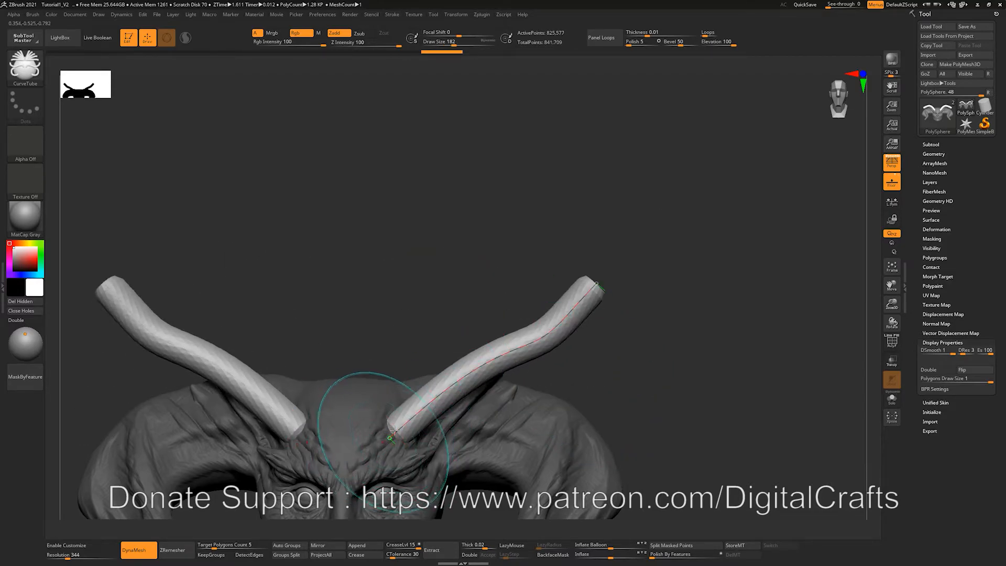
Step: Undo and redo the recent pulls on the tube's outer end to compare its shapes
key("ctrl+z")
key("ctrl+z")
key("ctrl+z")
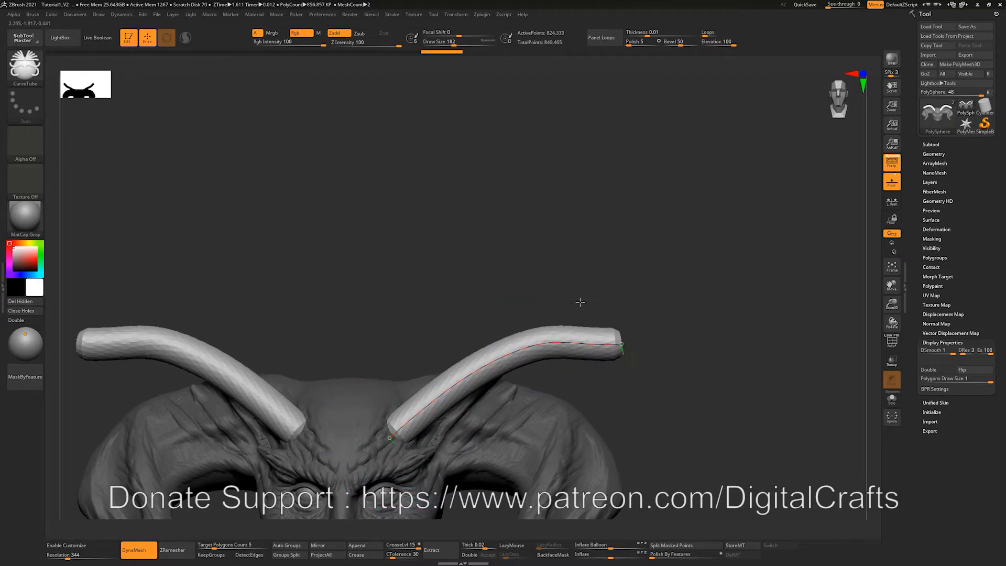
key("ctrl+shift+z")
key("ctrl+shift+z")
key("ctrl+shift+z")
key("ctrl+shift+z")
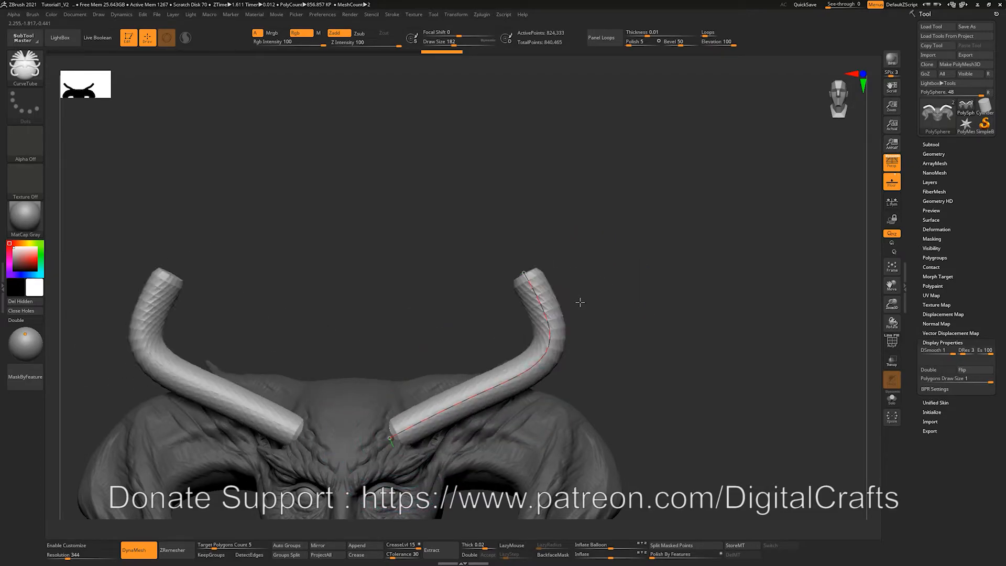
Step: Undo the pulls on the tube's outer end back to the smooth arch with the end hanging downward
left_click_drag(580, 302, 519, 342)
key("ctrl+z")
key("ctrl+z")
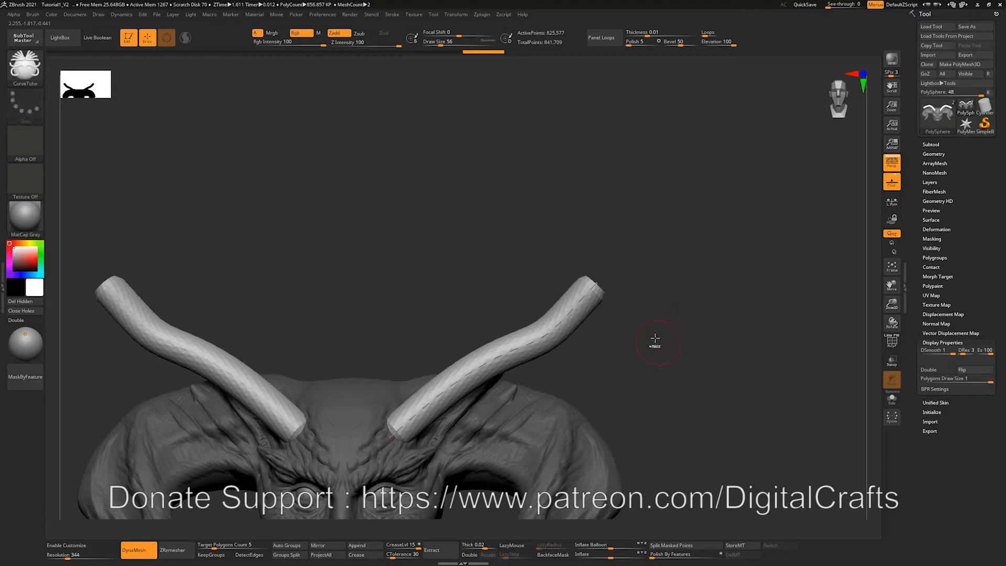
key("ctrl+z")
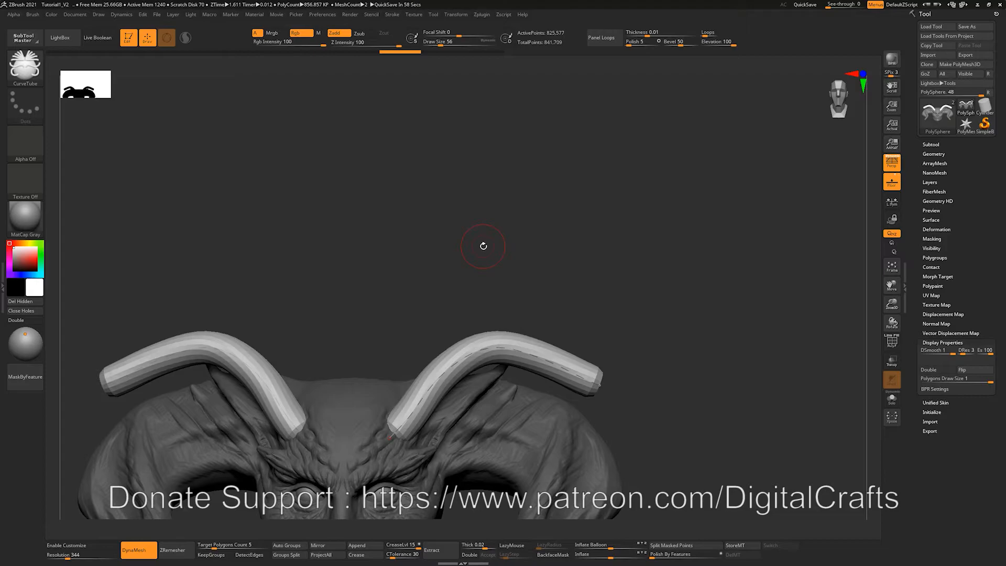
Step: Try pulling the middle of the tube's curve upward with Lock Start on, and undo the pulls
left_click_drag(596, 304, 605, 213, "alt")
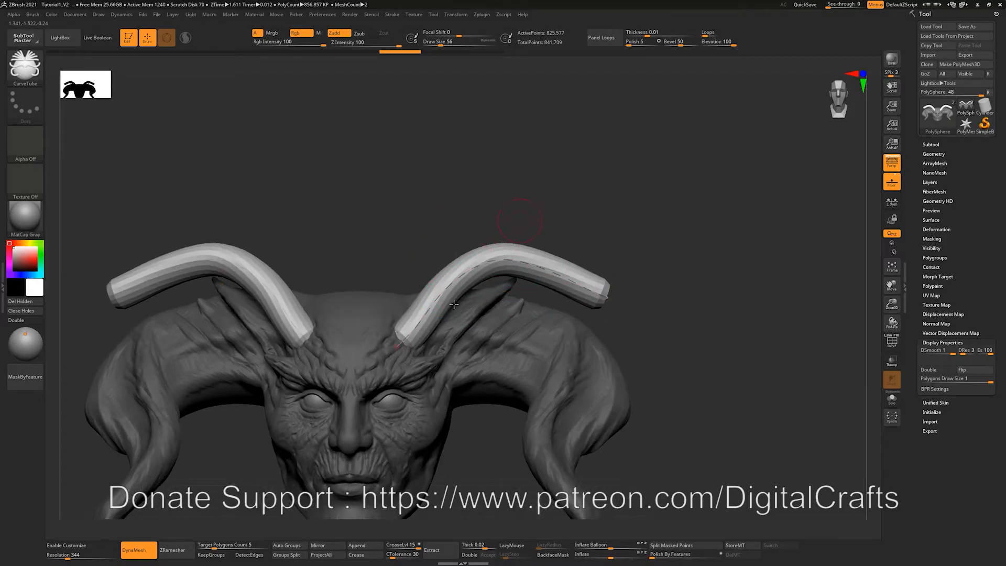
left_click_drag(477, 265, 470, 275)
mouse_move(548, 271)
left_mouse_down()
mouse_move(444, 173)
mouse_move(467, 166)
mouse_move(487, 238)
mouse_move(536, 155)
left_mouse_up()
key("ctrl+z")
key("ctrl+z")
key("ctrl+z")
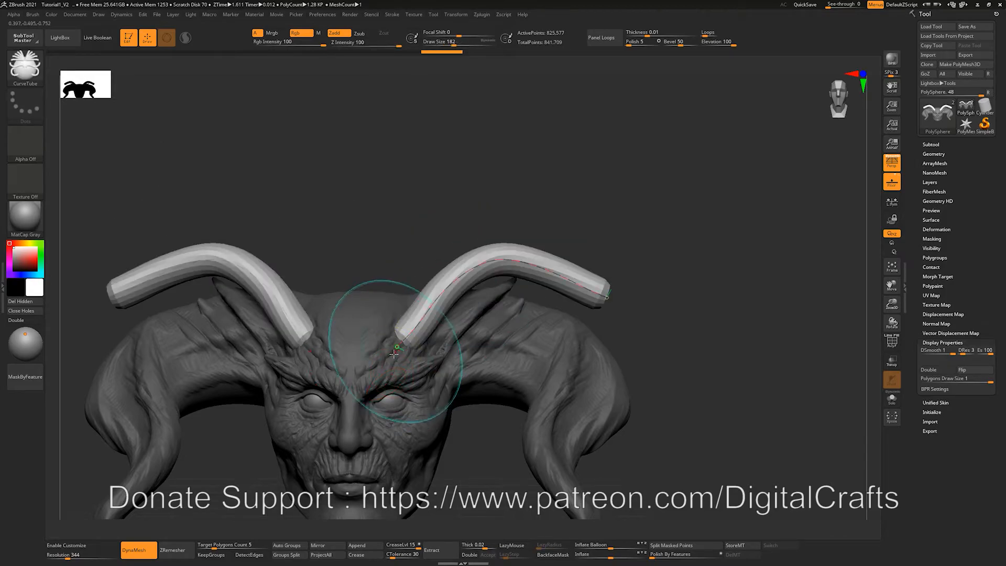
Step: Try further pulls along the curve, folding the tube's free outer end back toward the forehead, and undo them
left_click_drag(404, 372, 450, 226)
key("ctrl+z")
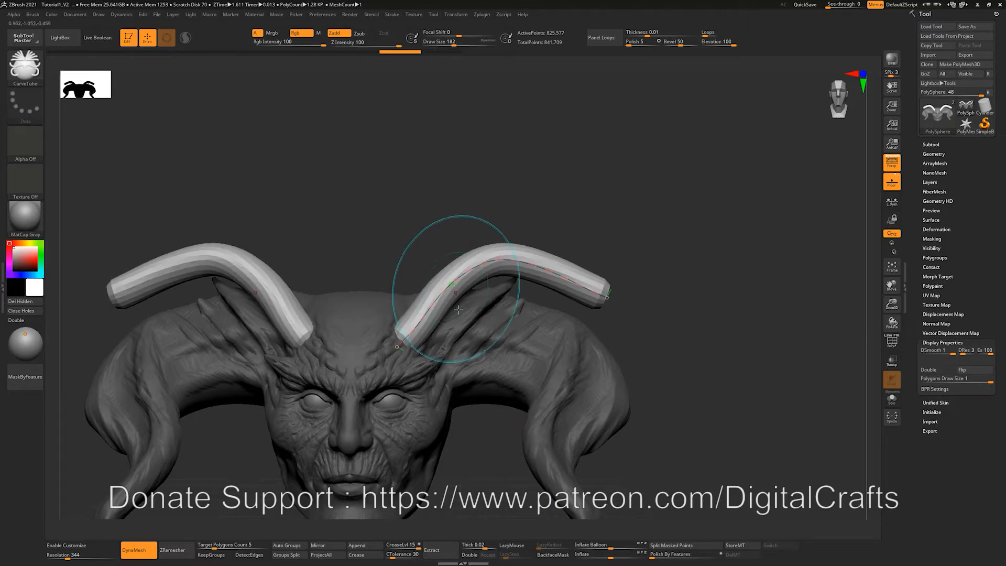
mouse_move(486, 261)
left_mouse_down()
mouse_move(539, 265)
mouse_move(482, 265)
mouse_move(424, 394)
left_mouse_up()
key("ctrl+z")
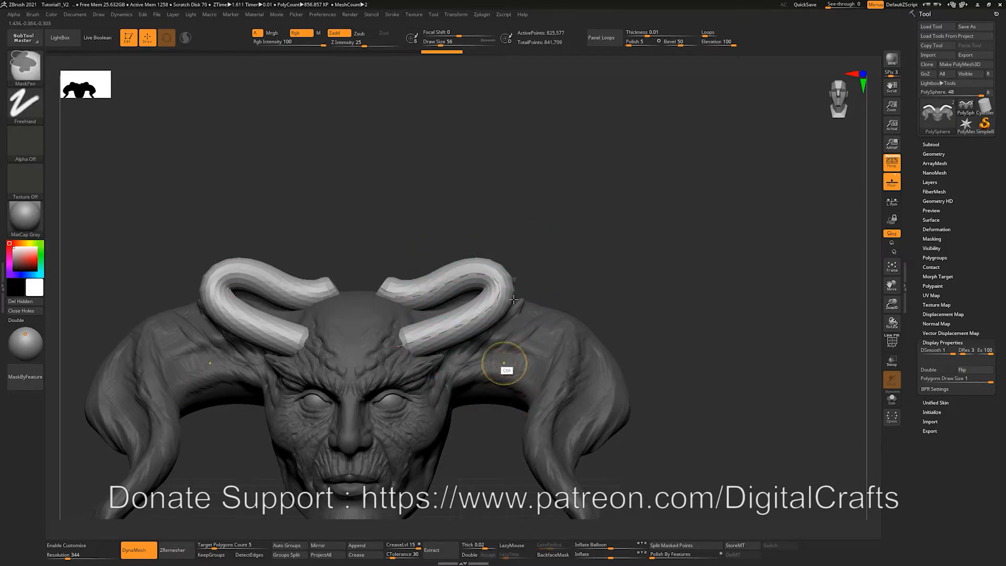
key("ctrl+z")
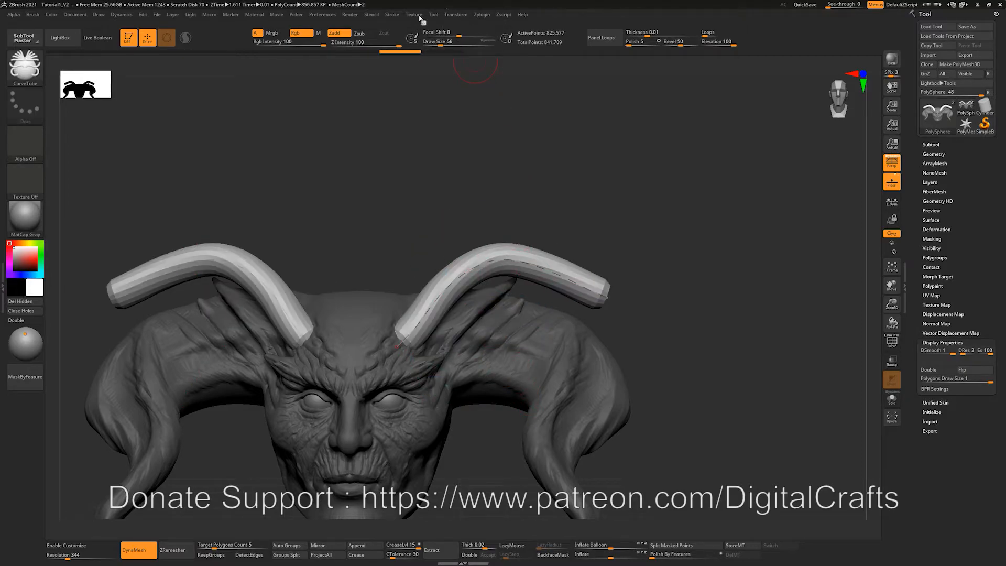
Step: Turn on Lock End for the curve, try pulling the tube's middle with both ends locked, and undo the pulls
left_click(394, 15)
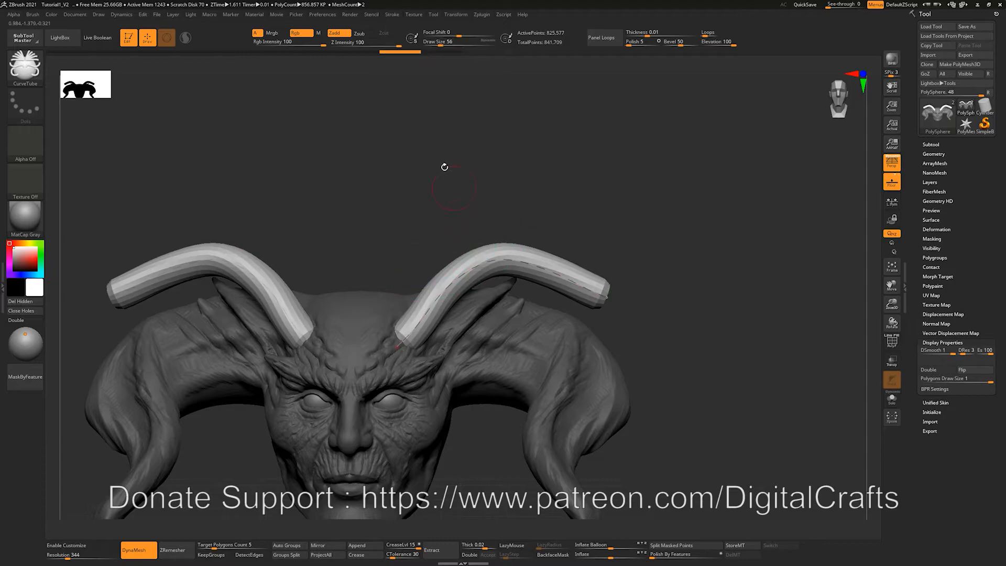
left_click(392, 15)
left_click(450, 190)
mouse_move(521, 231)
left_mouse_down()
mouse_move(530, 264)
mouse_move(494, 262)
left_mouse_up()
key("ctrl+z")
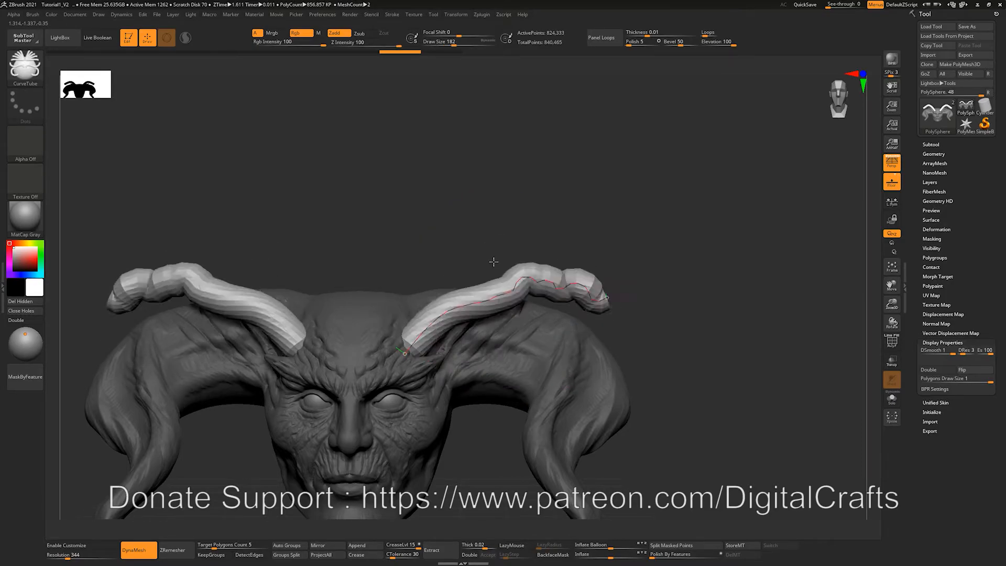
left_click_drag(494, 262, 498, 278)
key("ctrl+z")
key("ctrl+z")
left_click_drag(587, 192, 556, 200, "alt")
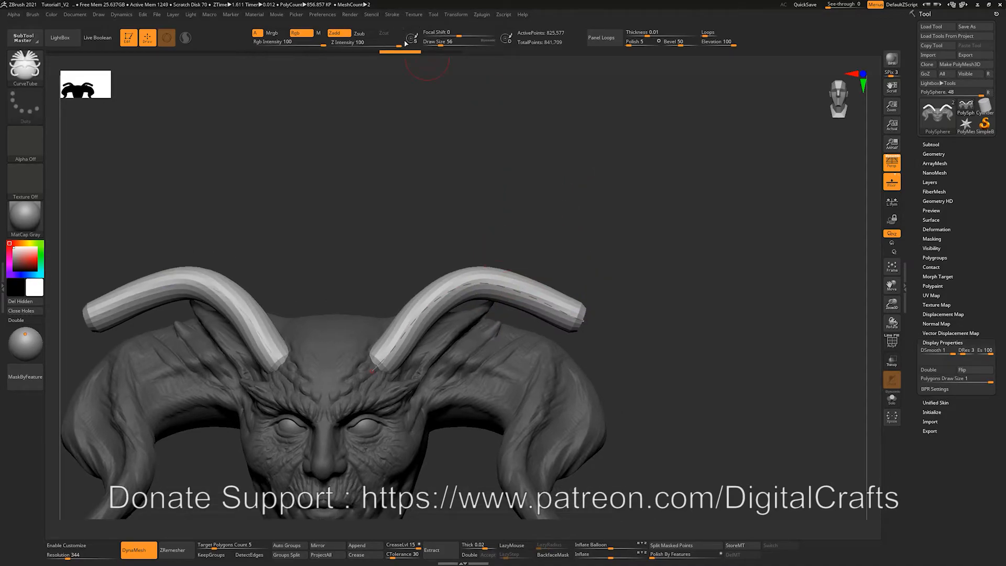
Step: Turn off Lock End and enable Size in the Curve Modifiers so the tubes taper by the Curve Falloff
left_click(392, 14)
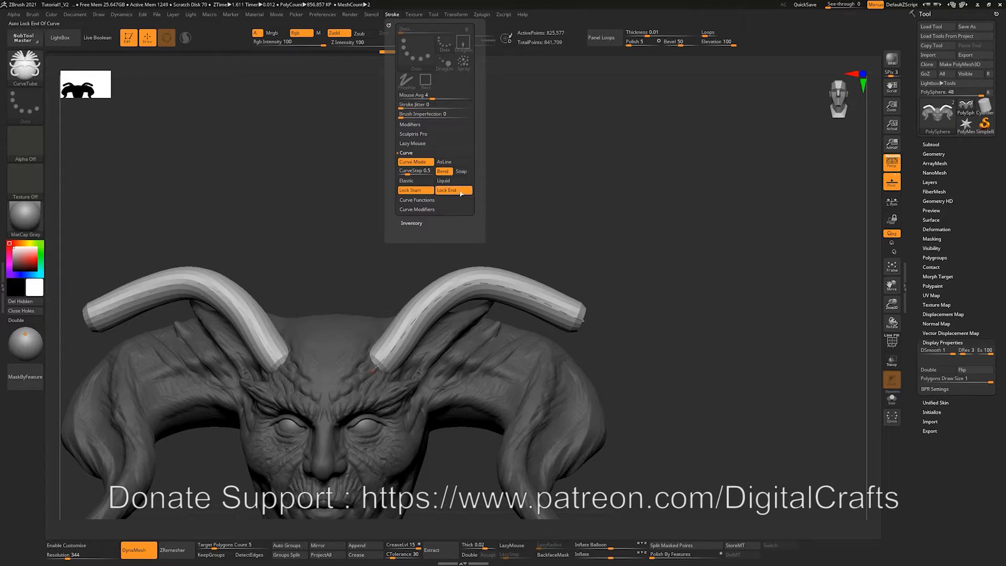
left_click(457, 192)
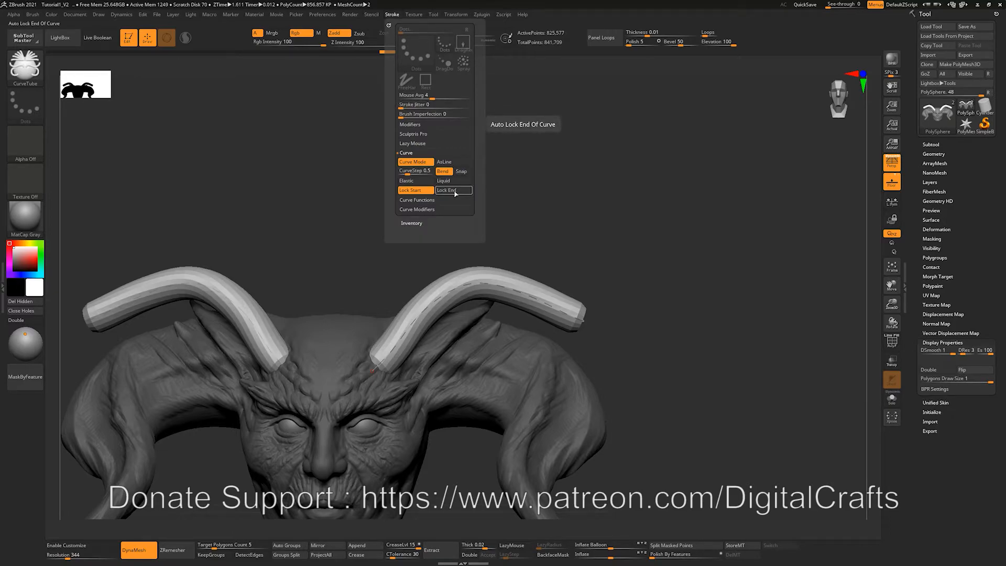
left_click(392, 15)
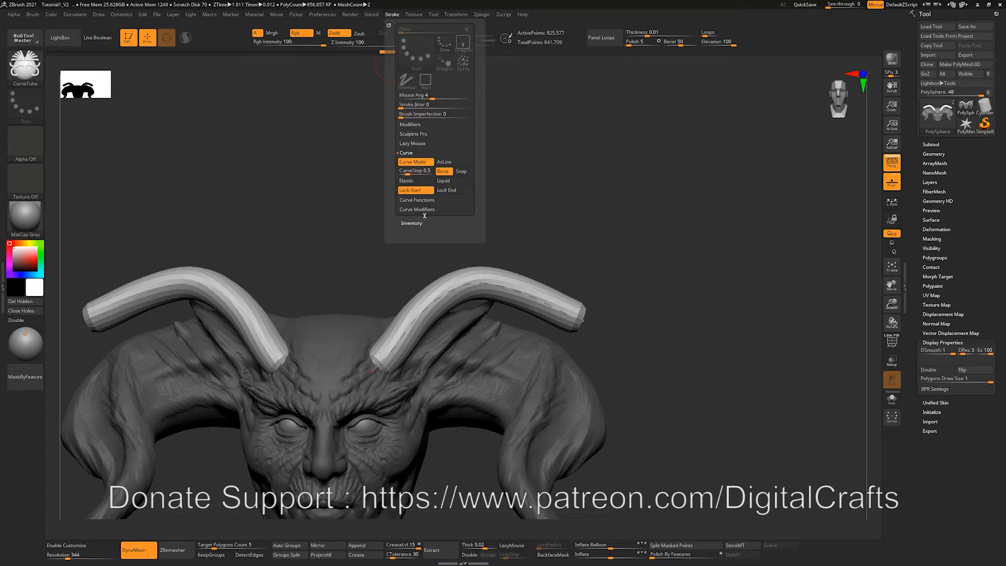
left_click(432, 209)
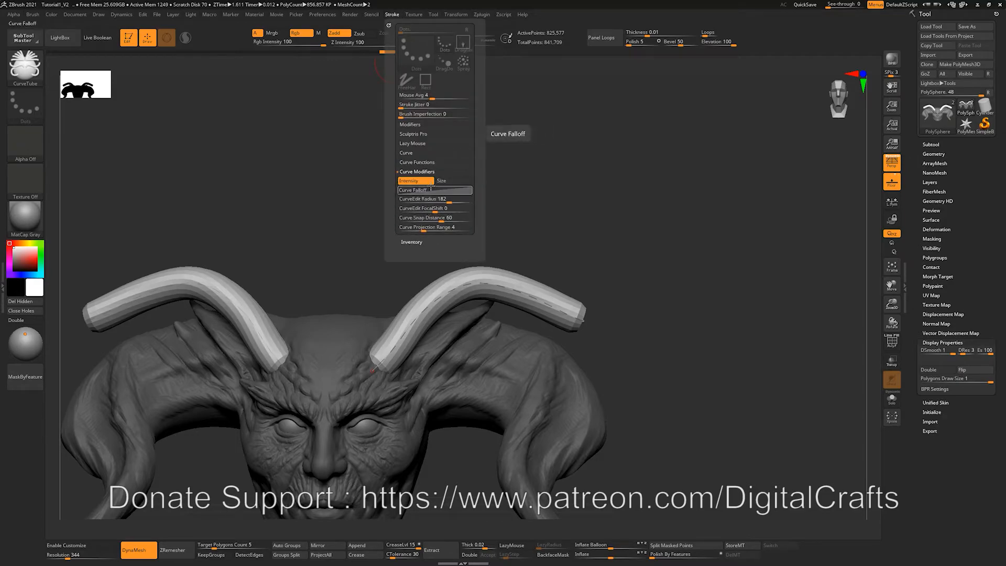
left_click(430, 190)
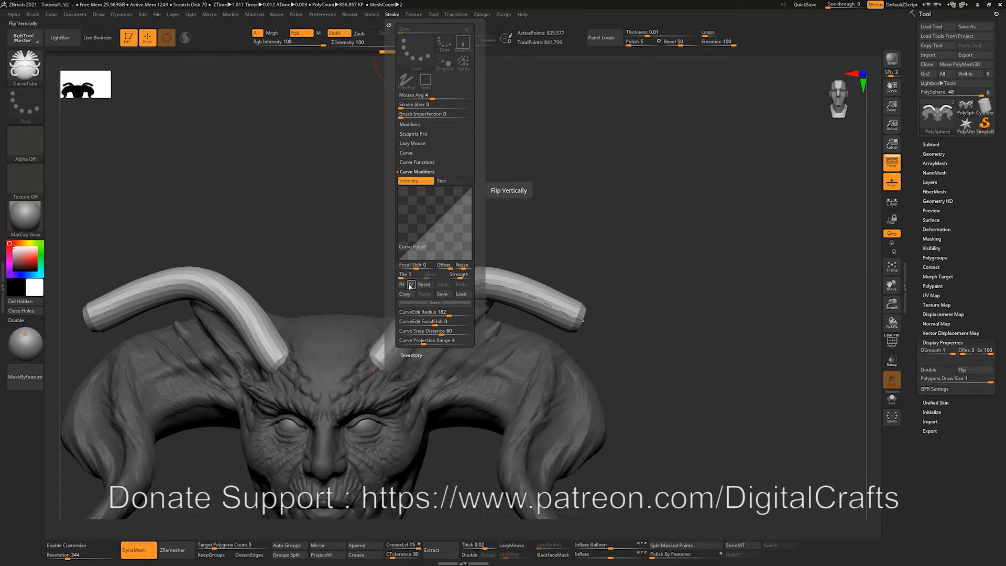
left_click(450, 181)
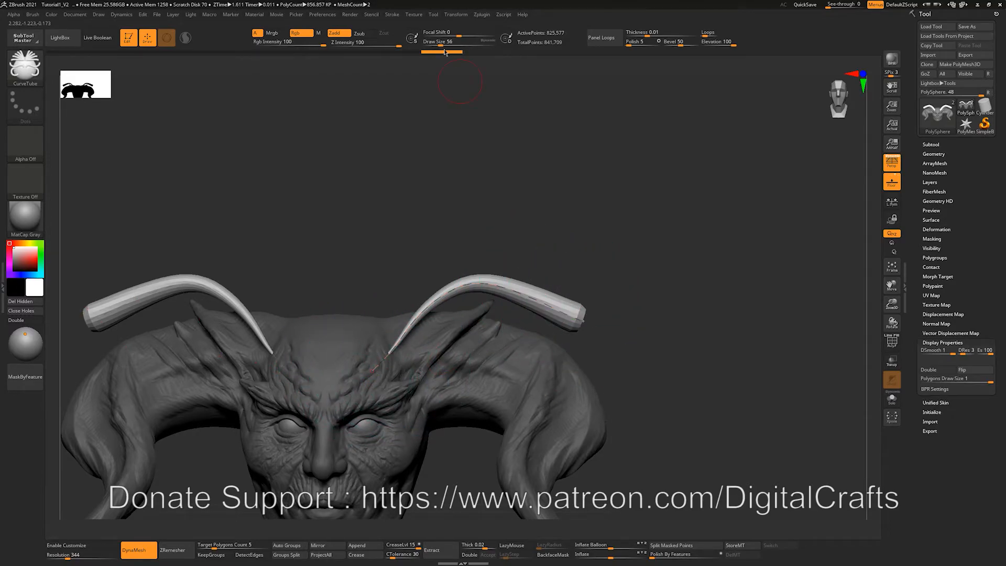
Step: Flip the Curve Falloff horizontally and update the tubes so they taper toward their outer tips
left_click(393, 15)
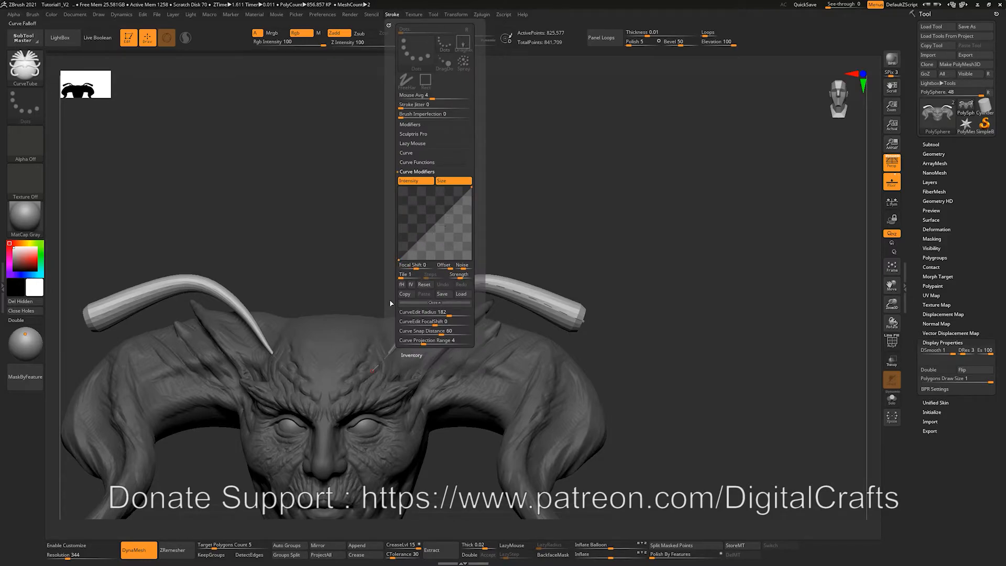
left_click(402, 285)
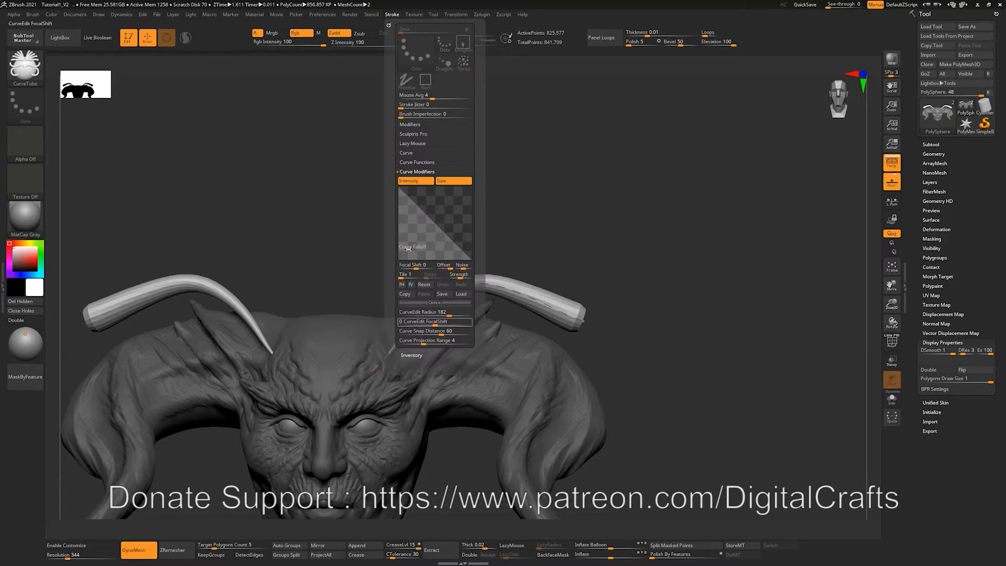
left_click(535, 304)
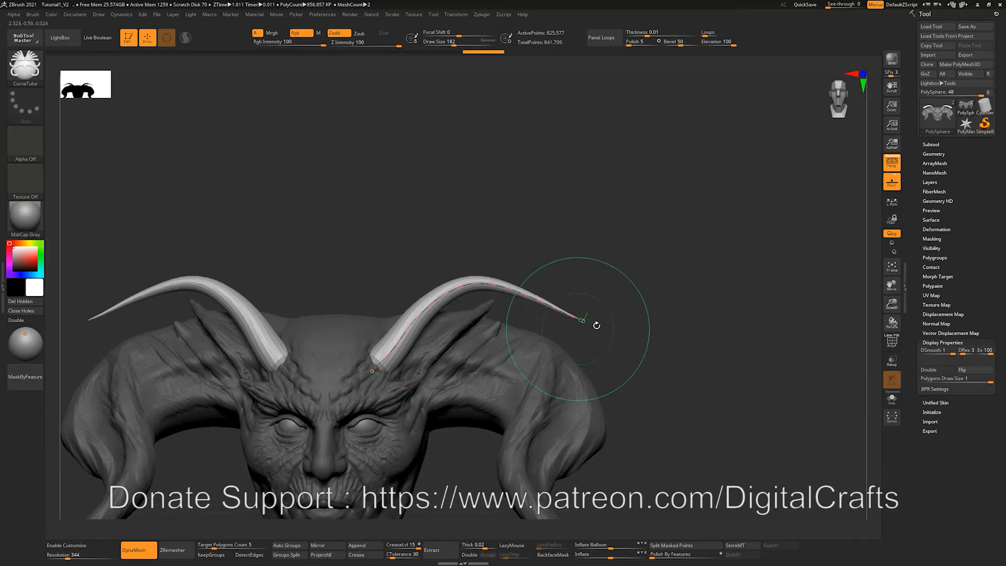
Step: Add a point bulging the middle of the Curve Falloff upward, and update the tubes with the fuller taper
left_click(393, 14)
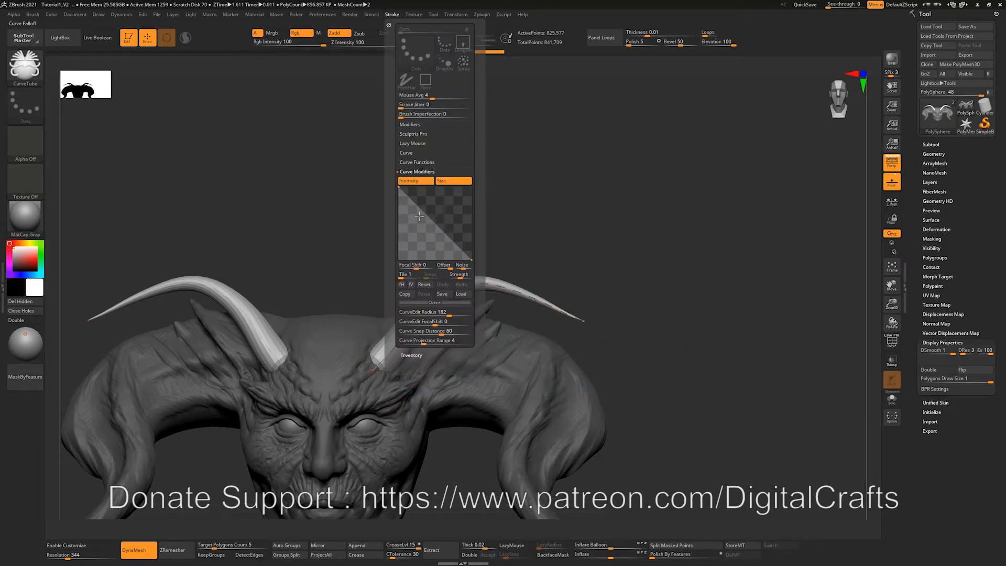
left_click_drag(426, 213, 435, 208)
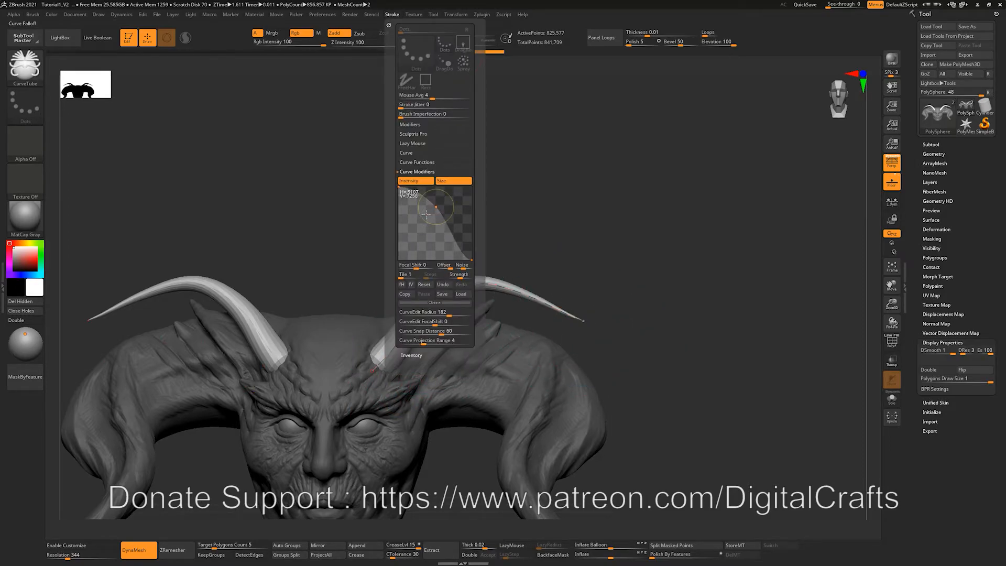
left_click(489, 284)
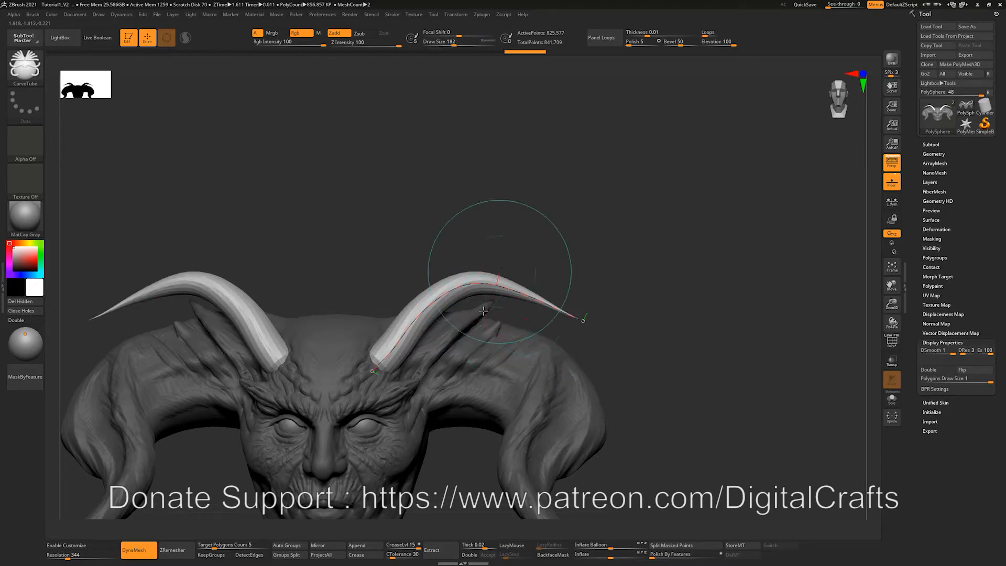
Step: Move the base of the tapered horn's curve down onto the brow
key("s")
left_click_drag(478, 342, 494, 370)
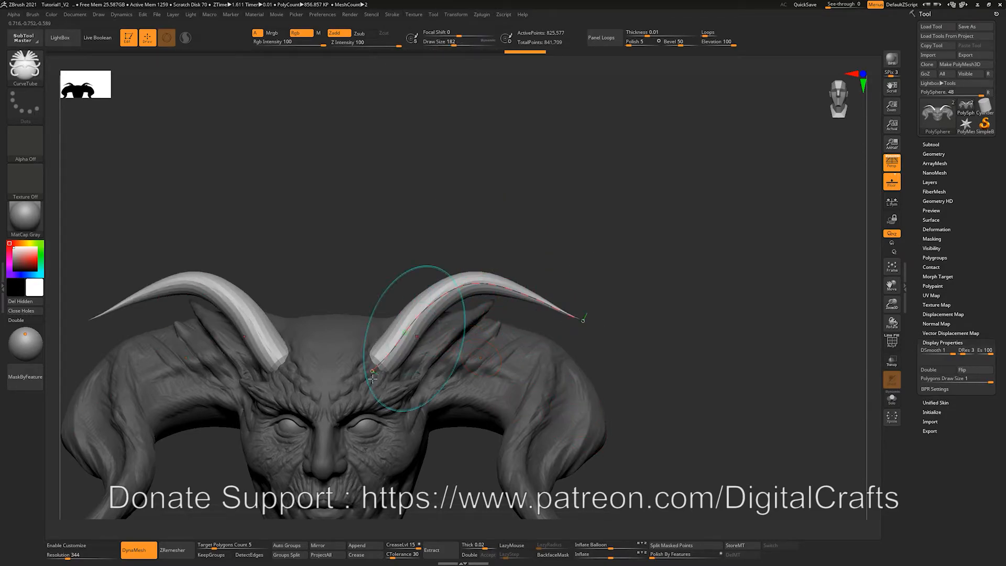
mouse_move(373, 370)
left_mouse_down()
mouse_move(381, 380)
mouse_move(373, 369)
left_mouse_up()
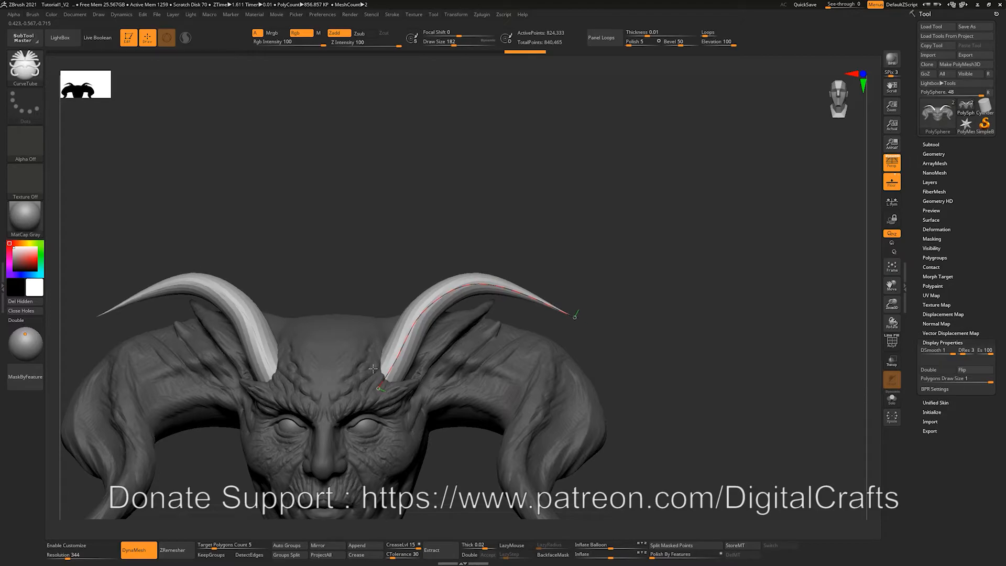
Step: Bend the horn's outer section and tip by pulling its curve from side and front views
mouse_move(655, 321)
left_mouse_down()
mouse_move(608, 292)
mouse_move(547, 293)
left_mouse_up()
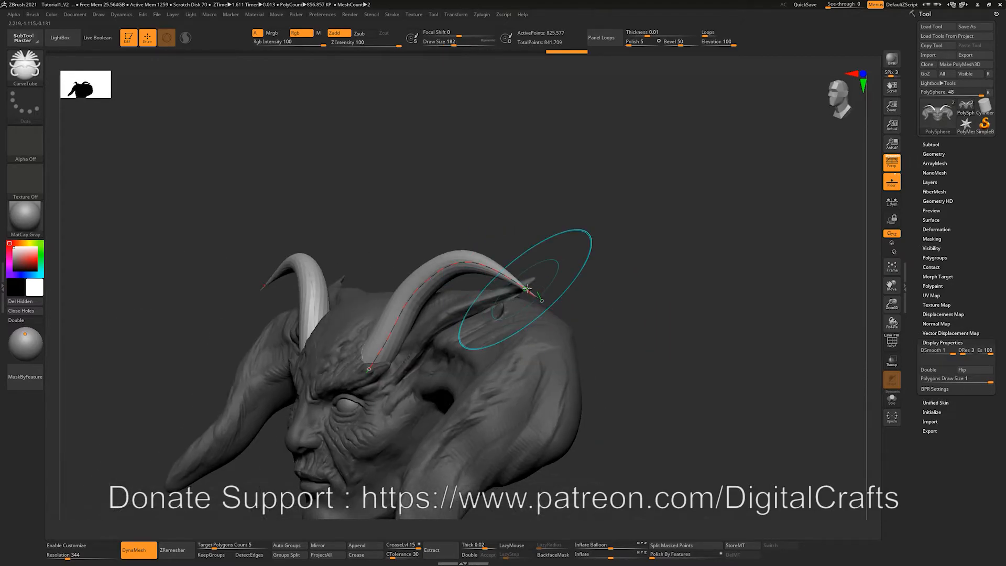
mouse_move(589, 253)
left_mouse_down()
mouse_move(559, 261)
mouse_move(504, 325)
mouse_move(509, 331)
mouse_move(537, 300)
mouse_move(575, 279)
mouse_move(586, 287)
mouse_move(558, 268)
mouse_move(506, 261)
left_mouse_up()
mouse_move(629, 302)
left_mouse_down()
mouse_move(668, 301)
mouse_move(658, 247)
mouse_move(637, 263)
mouse_move(612, 257)
mouse_move(621, 273)
left_mouse_up()
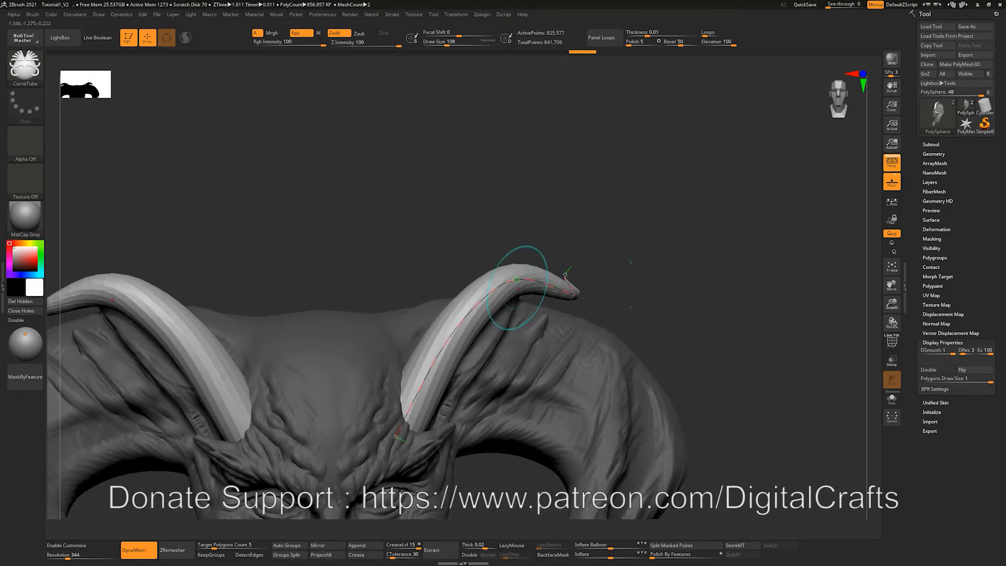
left_click_drag(542, 282, 563, 290)
mouse_move(623, 308)
left_mouse_down("alt")
mouse_move(618, 254)
mouse_move(604, 239)
left_mouse_up("alt")
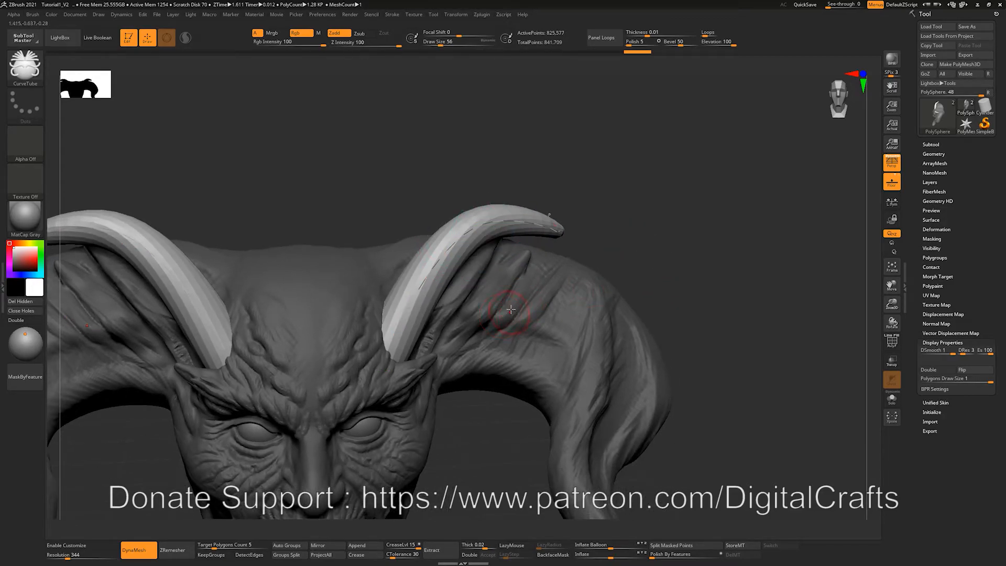
Step: Clear the mask and re-DynaMesh the model to merge the horns with the head, displaying the polyframe
mouse_move(680, 259)
left_mouse_down()
mouse_move(677, 243)
mouse_move(683, 269)
left_mouse_up()
left_click_drag(680, 234, 687, 241, "ctrl")
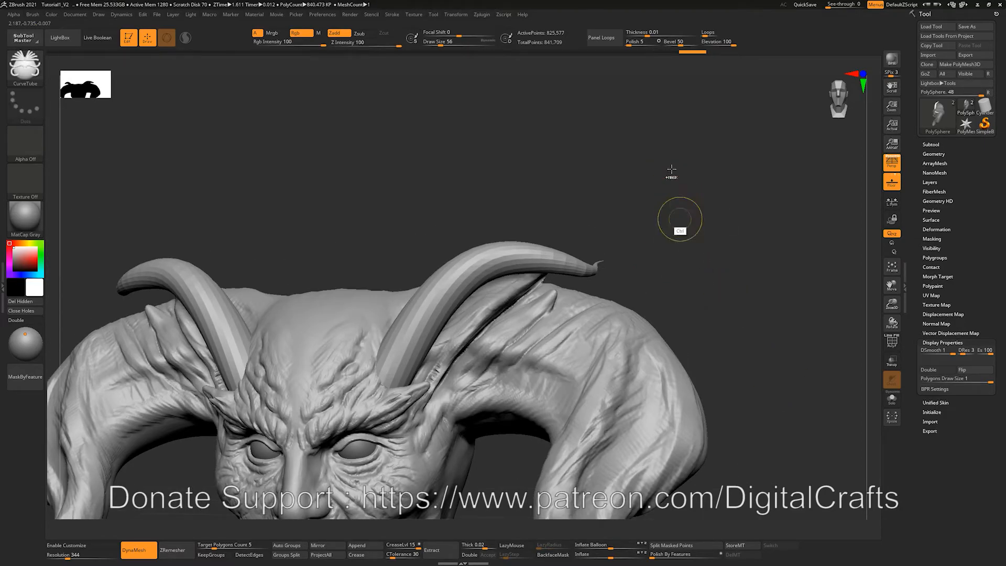
left_click_drag(672, 196, 681, 205)
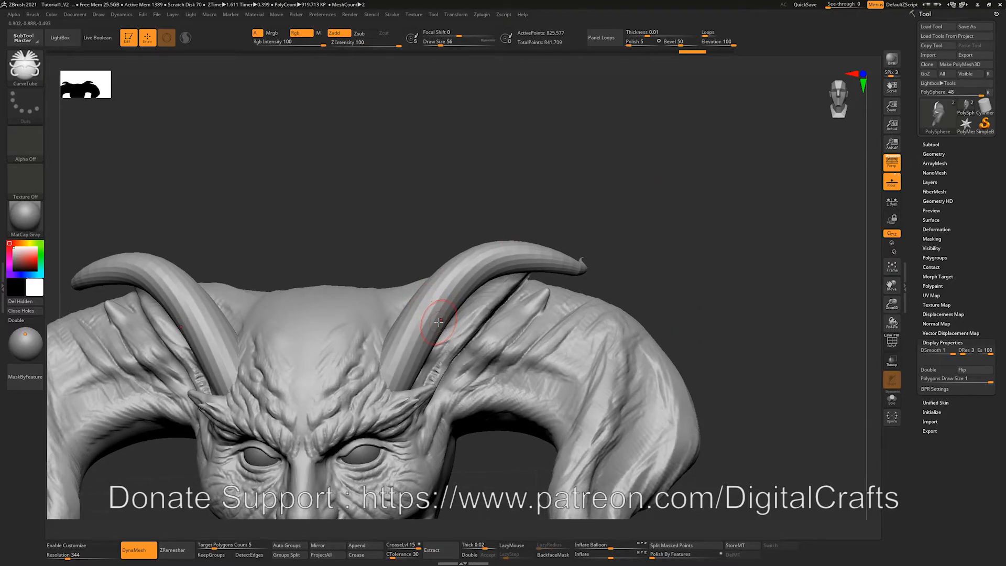
key("shift+f")
left_click_drag(715, 260, 734, 199, "alt")
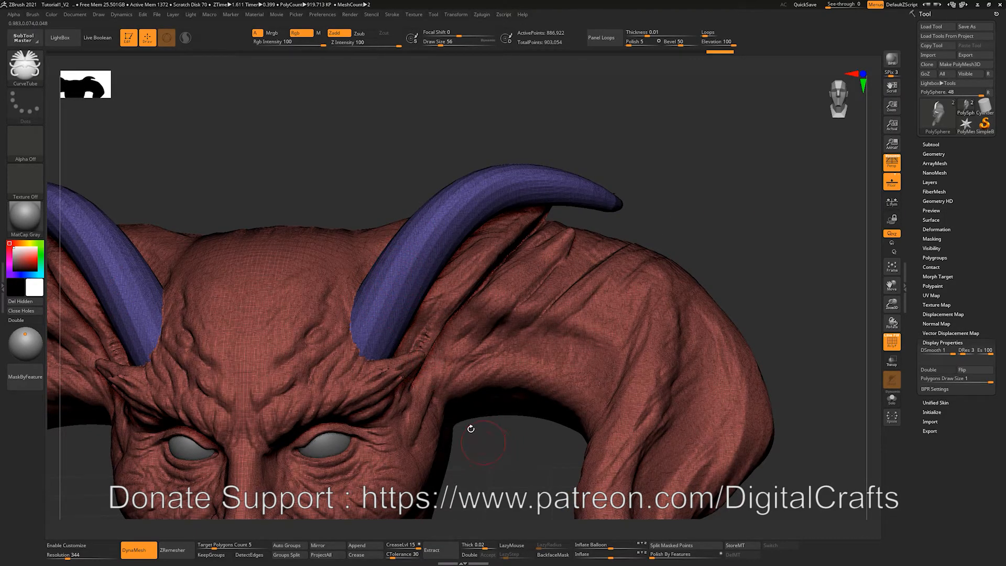
Step: Smooth the surface of the new horns with a draw size of 177
key("s")
key("s")
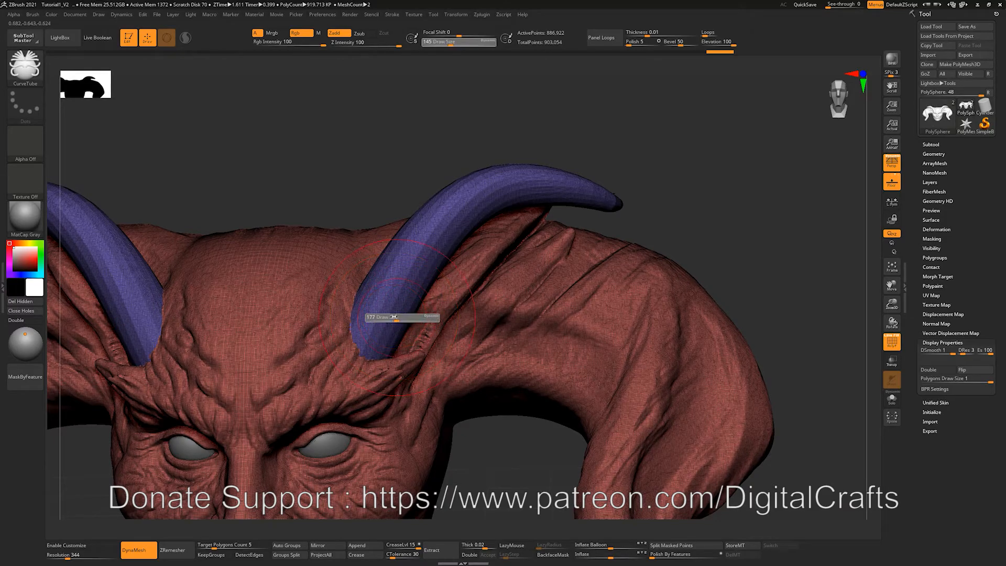
left_click_drag(383, 321, 431, 252, "shift")
left_click_drag(485, 212, 483, 206, "shift")
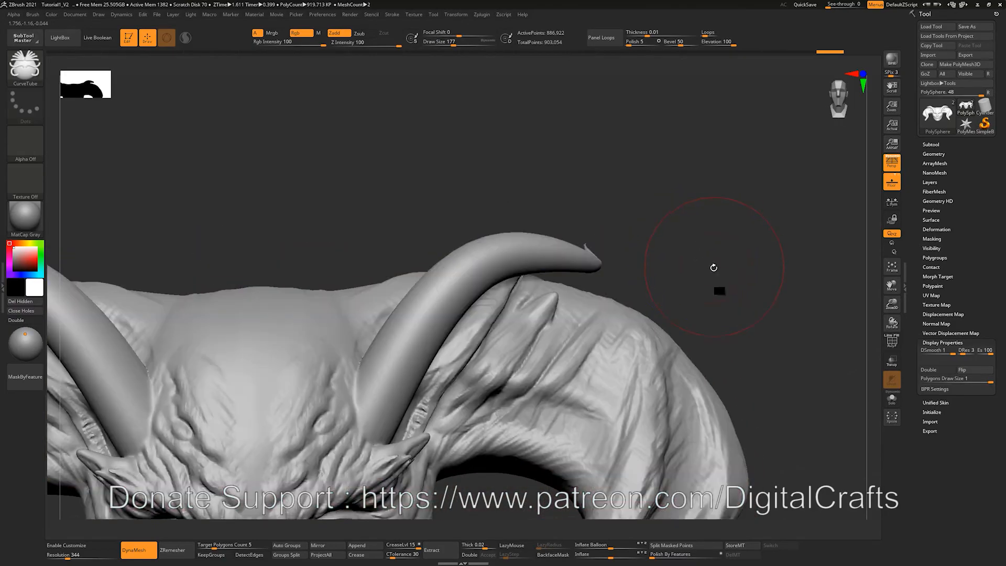
Step: Isolate the polygroup of the new horns by hiding the rest of the head
mouse_move(714, 268)
left_mouse_down()
mouse_move(672, 240)
mouse_move(672, 227)
mouse_move(669, 238)
mouse_move(723, 249)
left_mouse_up()
left_click(470, 286, "ctrl+shift")
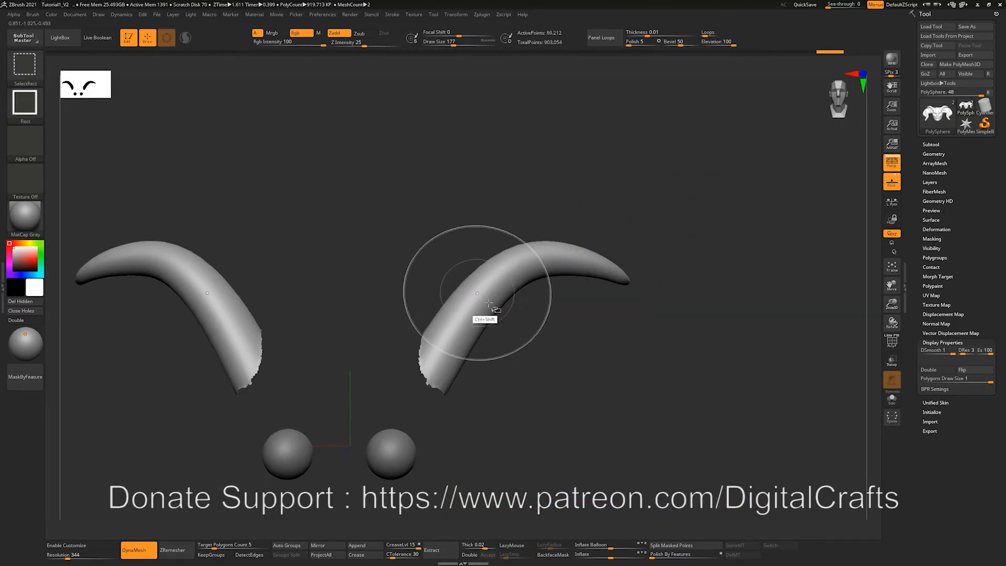
Step: Show the whole head again with everything except the new horns masked
left_click(684, 269, "ctrl")
left_click(683, 264, "ctrl")
left_click(686, 246, "ctrl+shift")
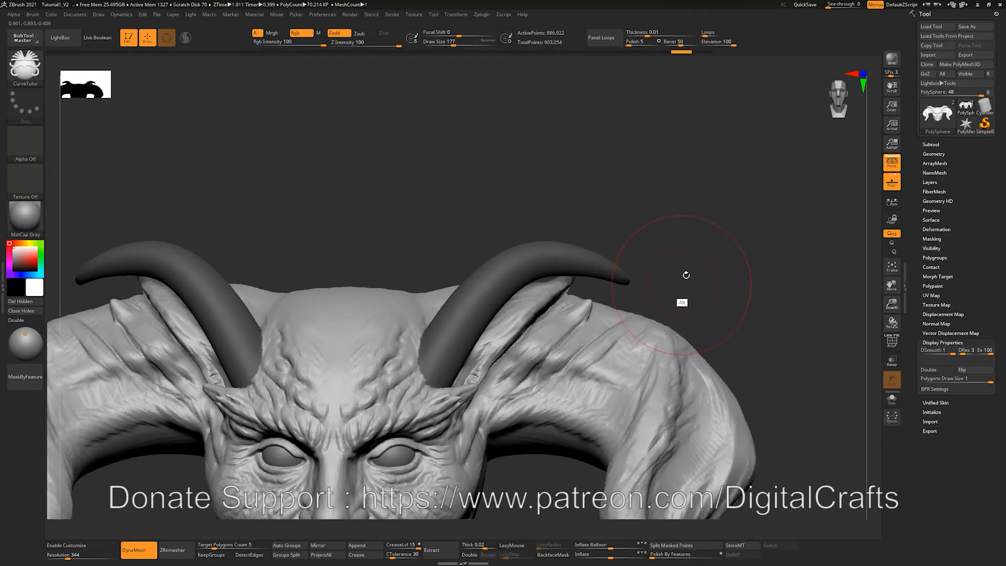
Step: Carve long grooves up the new horns from their bases with the DamStandard brush at draw size 44 and smooth them
key("b")
key("d")
key("s")
mouse_move(717, 162)
left_mouse_down("alt")
mouse_move(693, 200)
mouse_move(703, 211)
mouse_move(690, 164)
left_mouse_up("alt")
key("s")
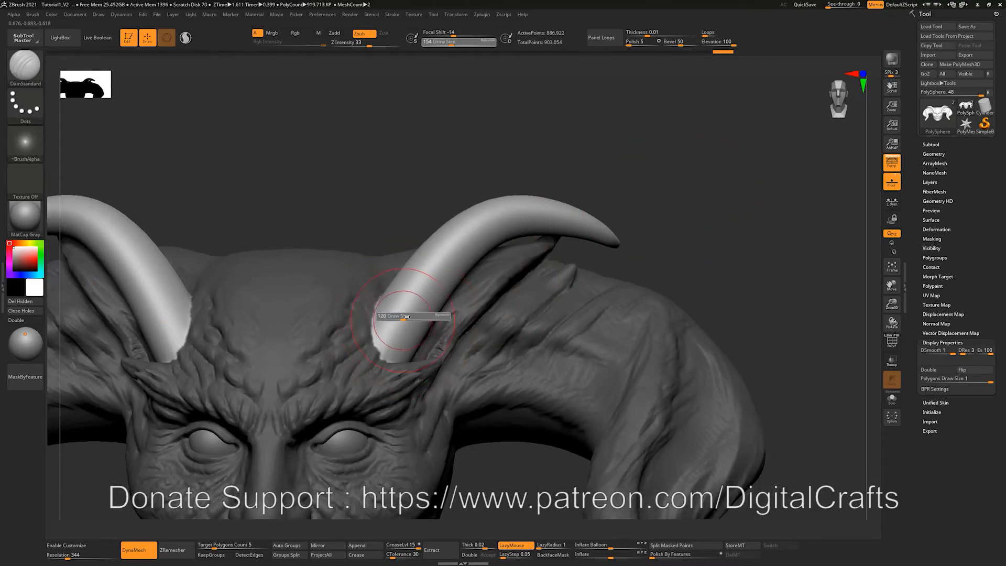
left_click_drag(412, 317, 396, 317)
left_click_drag(707, 187, 674, 205)
key("s")
mouse_move(397, 369)
left_mouse_down()
mouse_move(385, 369)
mouse_move(530, 245)
left_mouse_up()
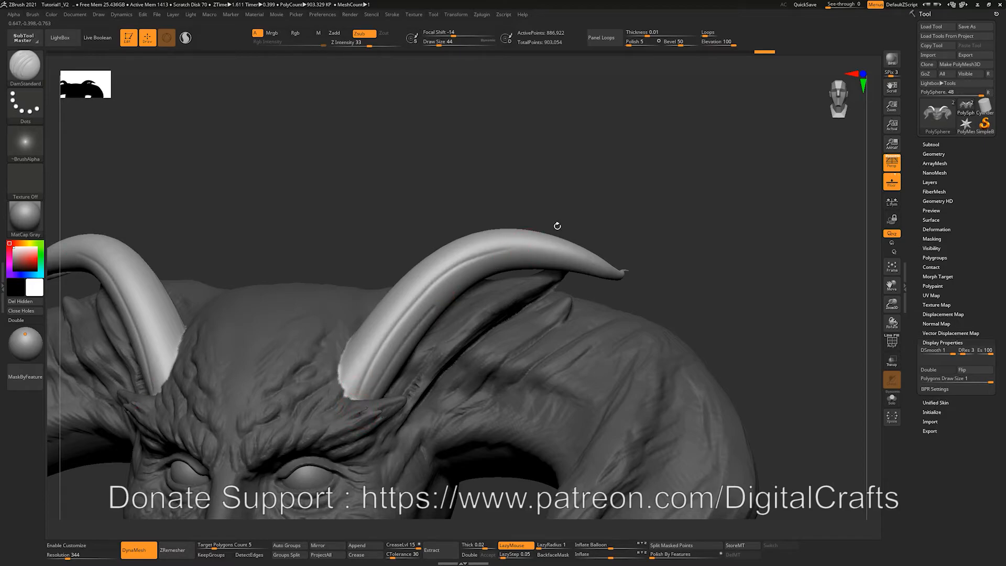
left_click_drag(361, 409, 415, 327, "alt")
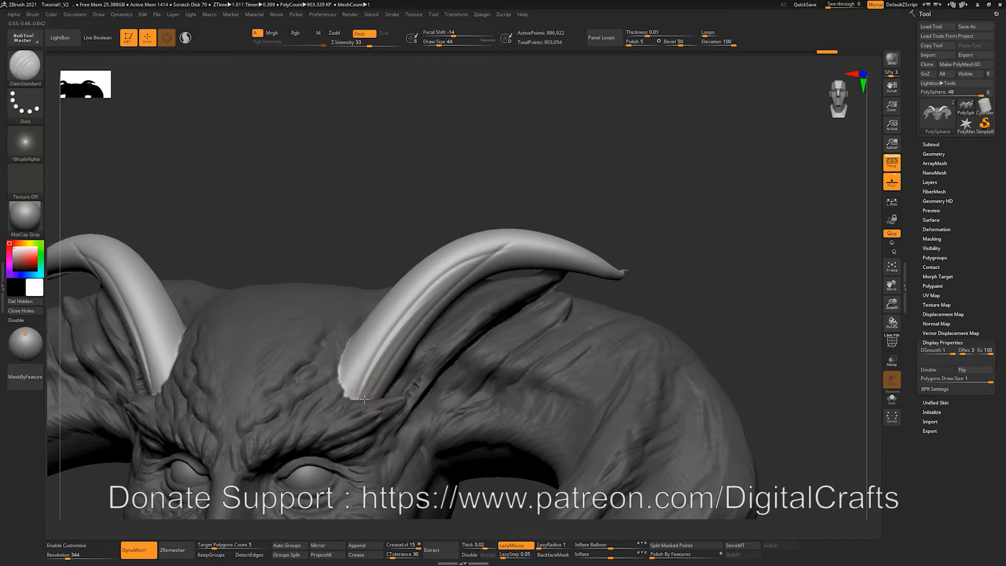
mouse_move(333, 393)
left_mouse_down()
mouse_move(456, 265)
mouse_move(409, 307)
left_mouse_up()
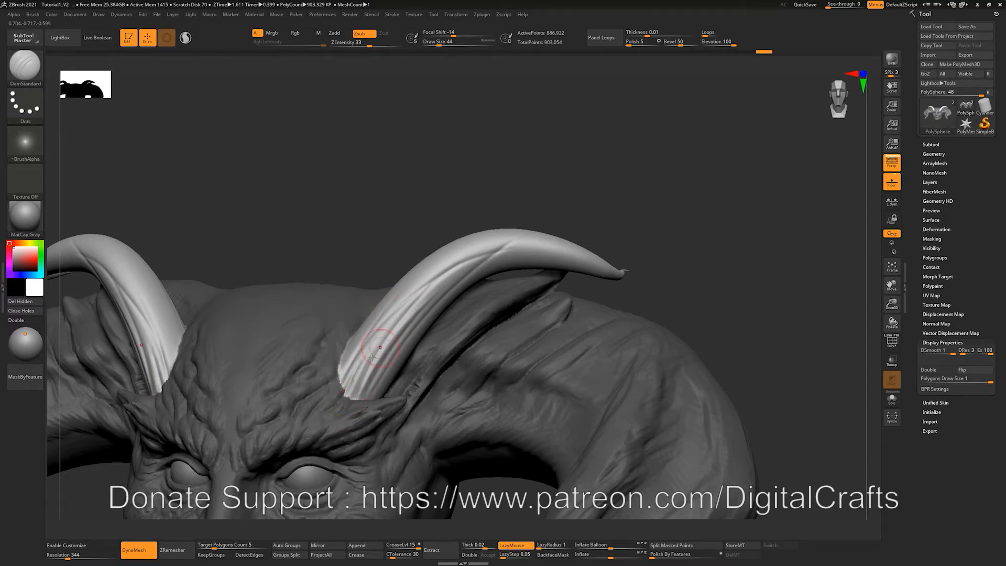
left_click_drag(348, 401, 411, 320, "shift")
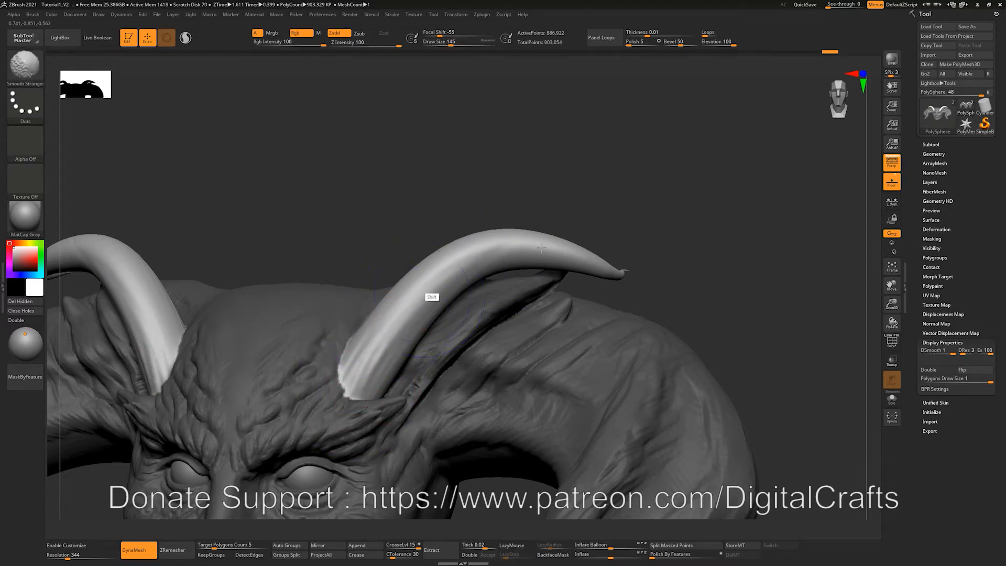
Step: Carve finer lengthwise grooves along the underside of the horns from a side view with DamStandard, down to draw size 46
left_click_drag(676, 182, 590, 214, "alt")
key("s")
left_click_drag(374, 354, 352, 378)
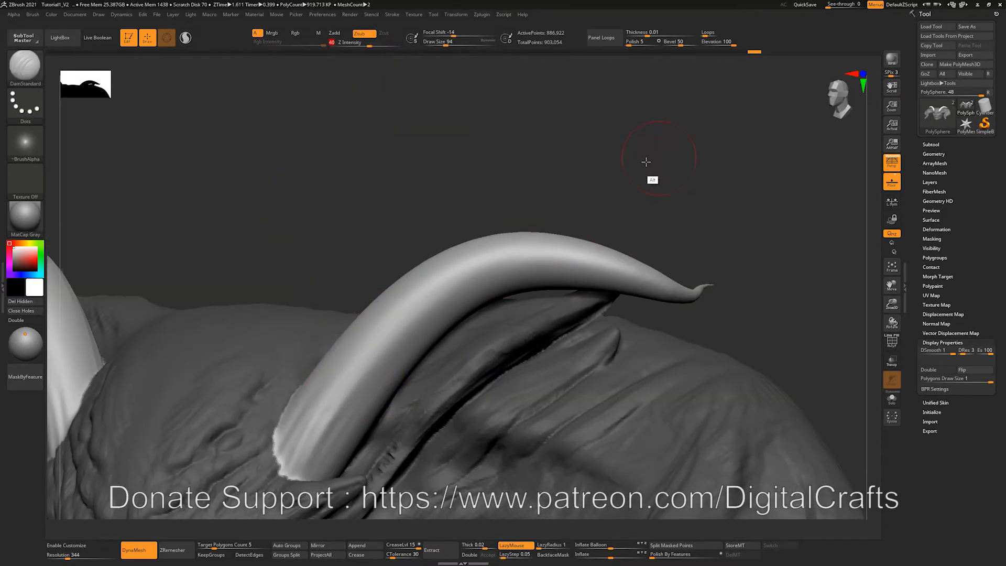
left_click_drag(645, 162, 612, 113, "alt")
key("s")
left_click_drag(305, 387, 300, 389)
left_click_drag(269, 430, 401, 260)
left_click_drag(267, 434, 414, 245)
key("s")
left_click_drag(314, 376, 308, 377)
left_click_drag(294, 422, 431, 246)
left_click_drag(283, 434, 405, 264)
left_click_drag(309, 394, 417, 283)
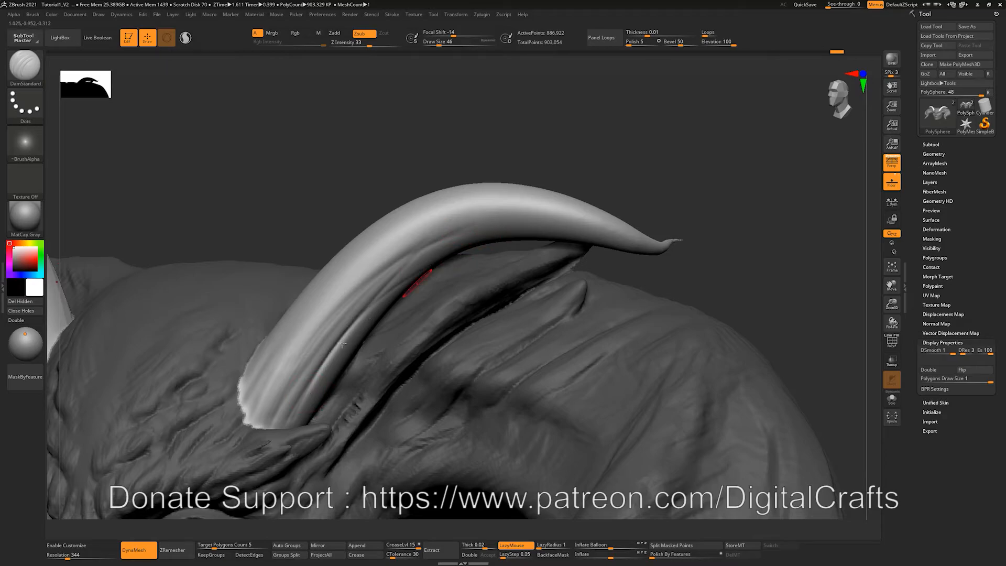
Step: Add more DamStandard grooves on the front of the horns running up from the base, and smooth along their length
left_click_drag(621, 146, 313, 393)
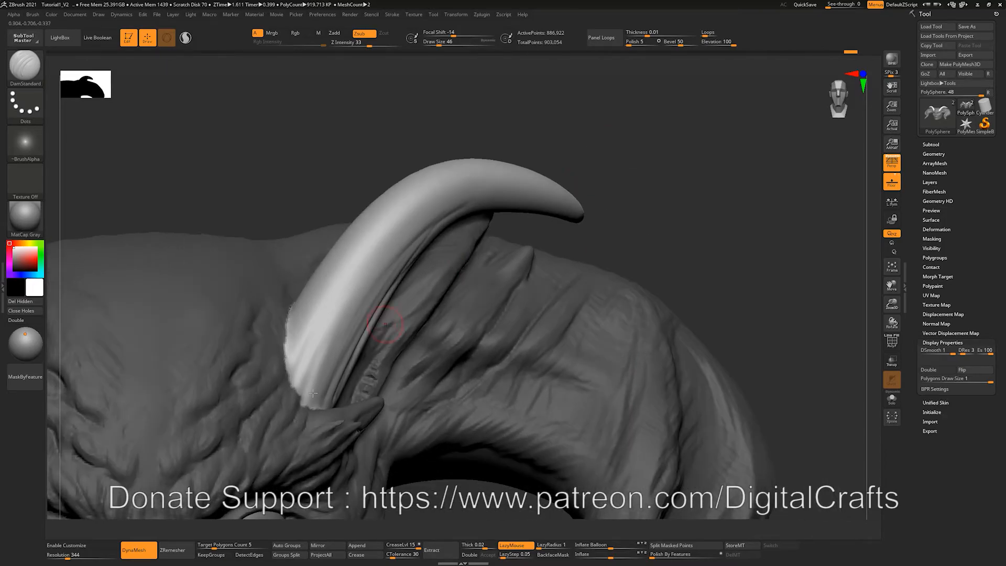
key("b")
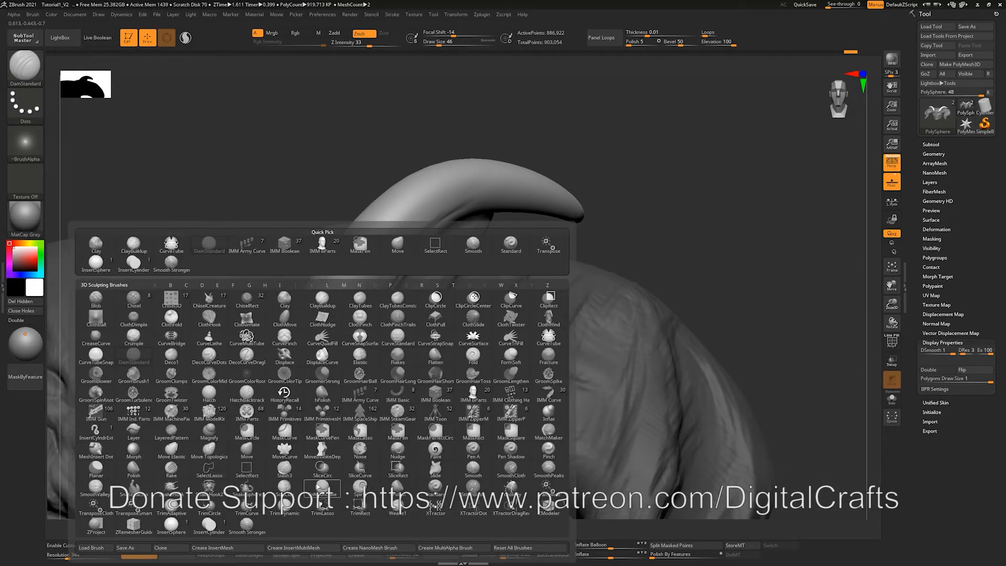
key("s")
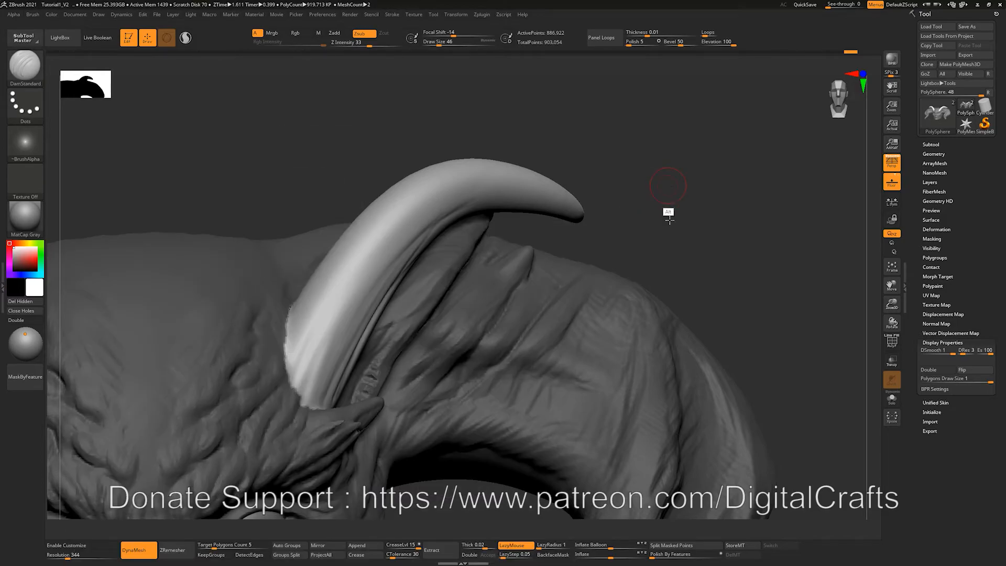
left_click_drag(670, 211, 639, 250, "alt")
left_click_drag(298, 449, 423, 254)
left_click_drag(306, 439, 341, 378)
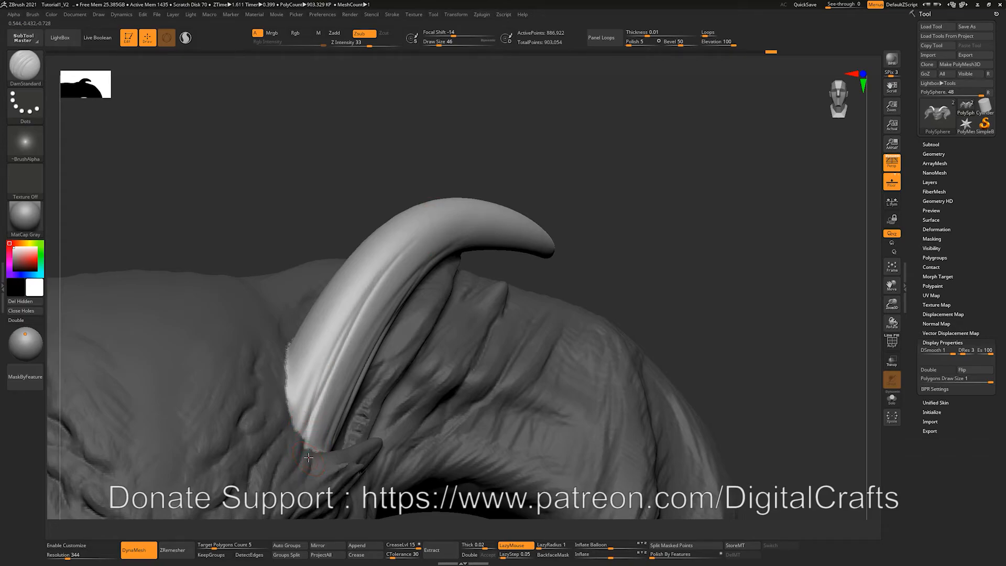
left_click_drag(313, 440, 385, 277)
left_click_drag(524, 189, 582, 209)
key("s")
left_click_drag(405, 339, 422, 339)
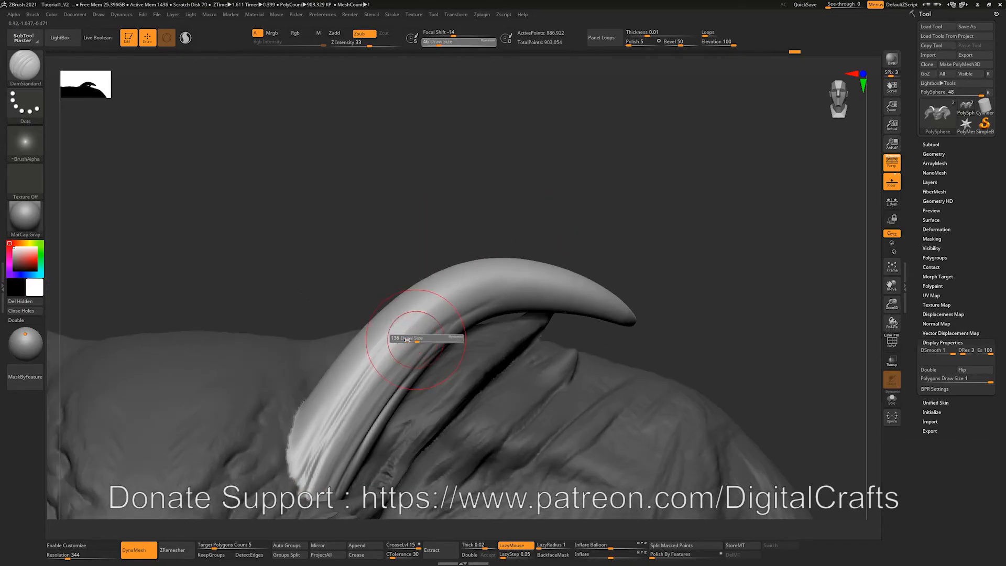
mouse_move(489, 282)
left_mouse_down("shift")
mouse_move(346, 393)
mouse_move(471, 304)
mouse_move(332, 445)
left_mouse_up("shift")
Step: Invert the mask and build up the skin around the horn bases with ClayBuildup at draw size 51, smoothing the rim
mouse_move(618, 283)
left_mouse_down("alt")
mouse_move(608, 232)
mouse_move(620, 213)
mouse_move(628, 254)
mouse_move(644, 258)
mouse_move(646, 195)
left_mouse_up("alt")
key("b")
key("c")
key("b")
key("s")
left_click_drag(327, 374, 319, 374)
left_click_drag(352, 224, 367, 241, "ctrl")
key("s")
key("ctrl+z")
left_click(328, 228, "ctrl")
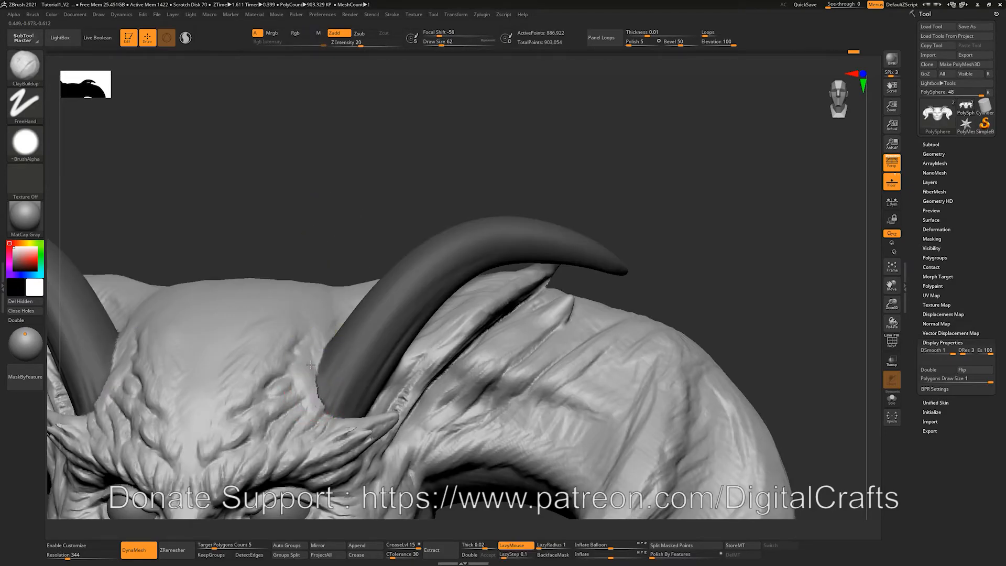
key("s")
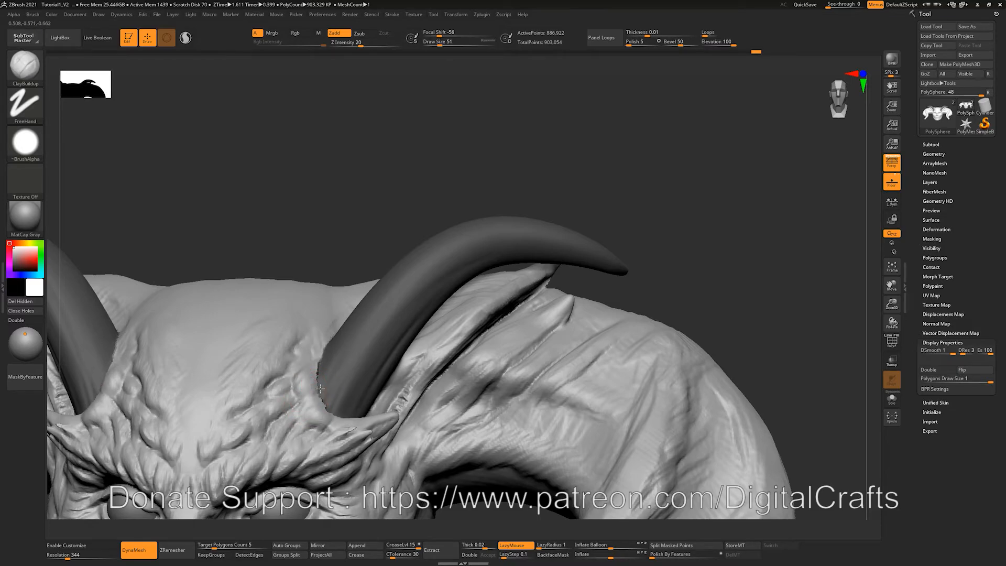
key("shift")
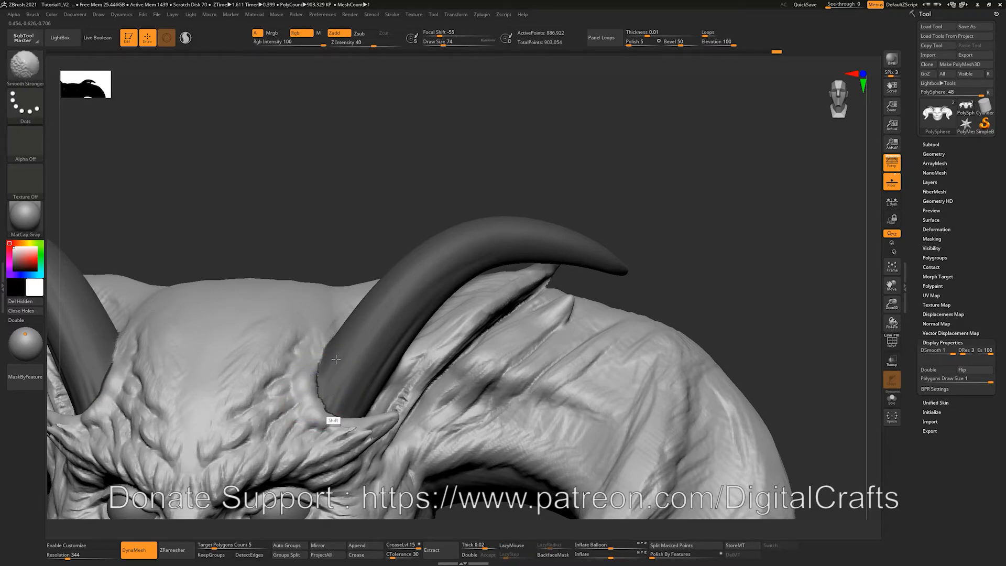
Step: Clear the mask and re-DynaMesh the model with the built-up horn bases
left_click_drag(615, 177, 662, 227, "ctrl")
left_click_drag(711, 153, 608, 215, "ctrl")
mouse_move(655, 167)
left_mouse_down()
mouse_move(674, 162)
mouse_move(648, 178)
mouse_move(643, 207)
mouse_move(664, 210)
left_mouse_up()
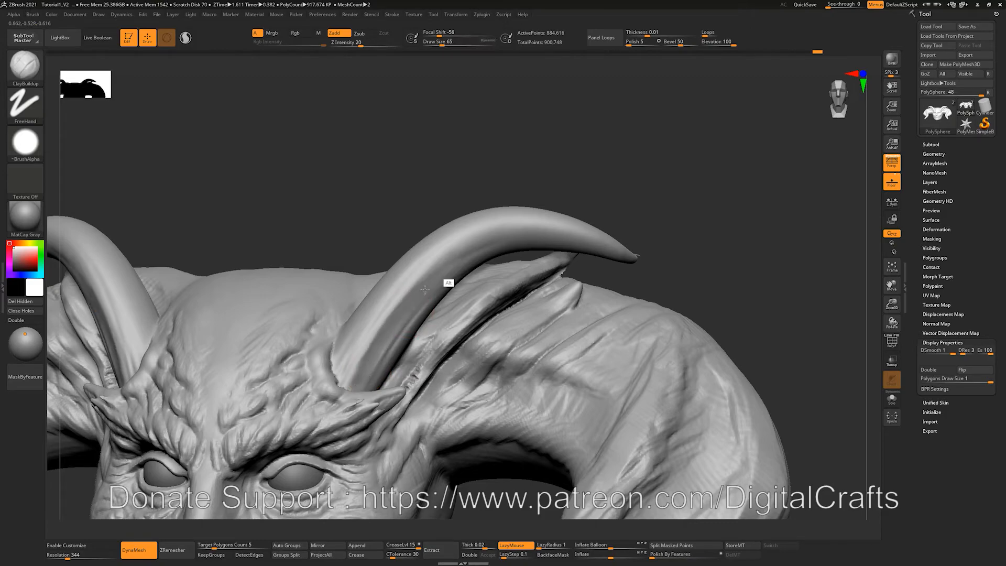
Step: Build up and carve lengthwise ridges along the new horns with ClayBuildup at draw size 37
left_click_drag(345, 361, 425, 269)
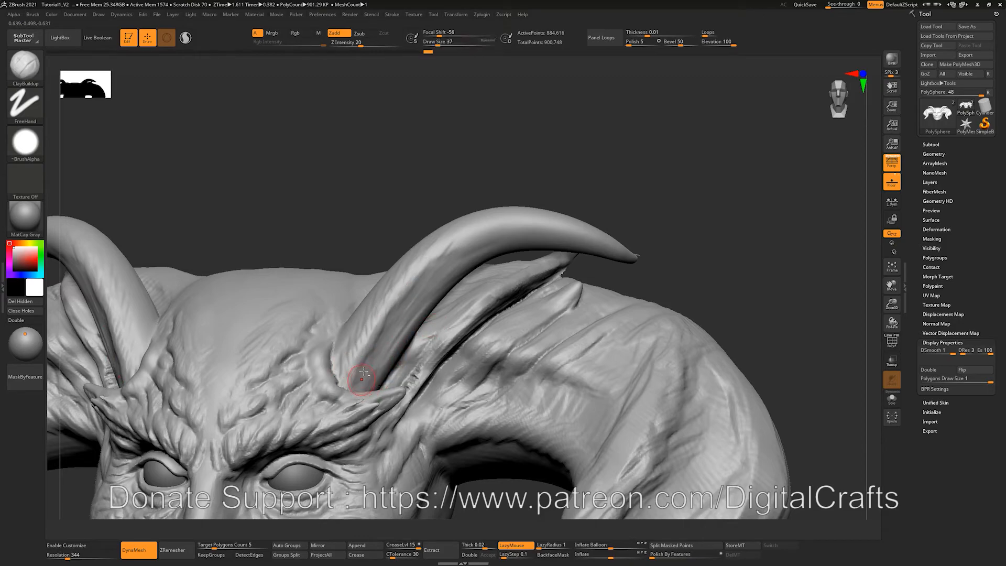
left_click_drag(362, 371, 435, 271, "alt")
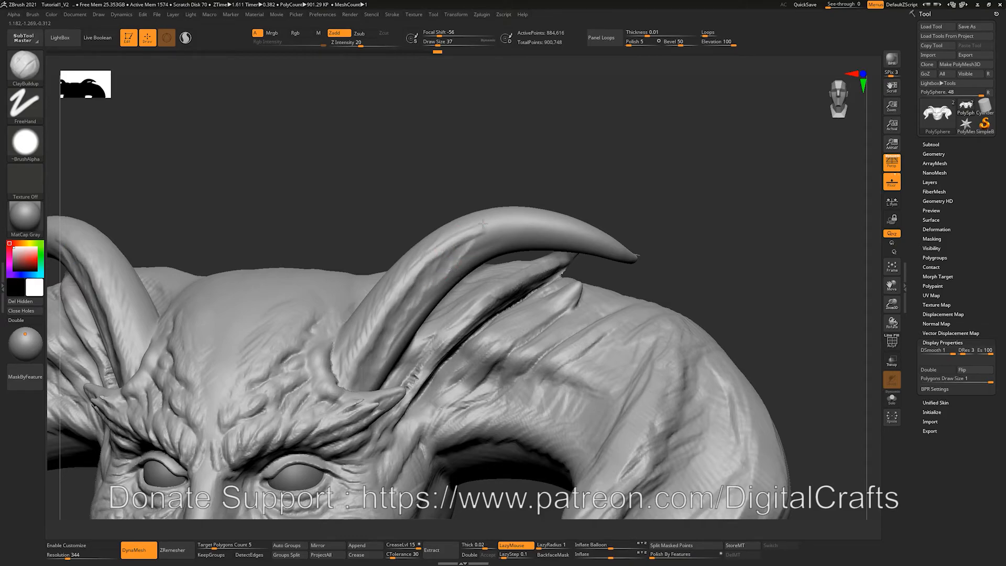
mouse_move(684, 173)
left_mouse_down()
mouse_move(625, 194)
mouse_move(671, 162)
mouse_move(520, 228)
left_mouse_up()
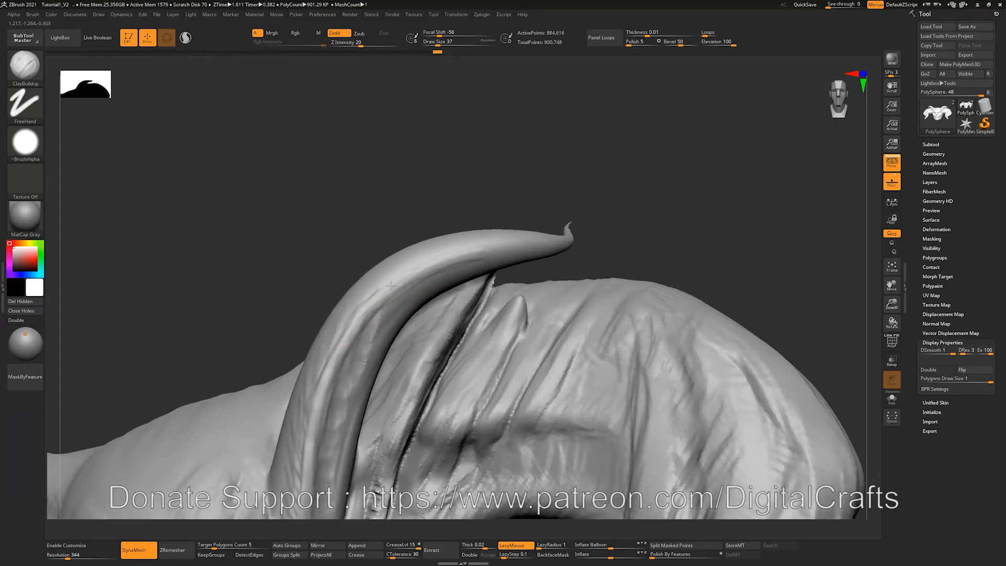
left_click_drag(349, 338, 439, 269)
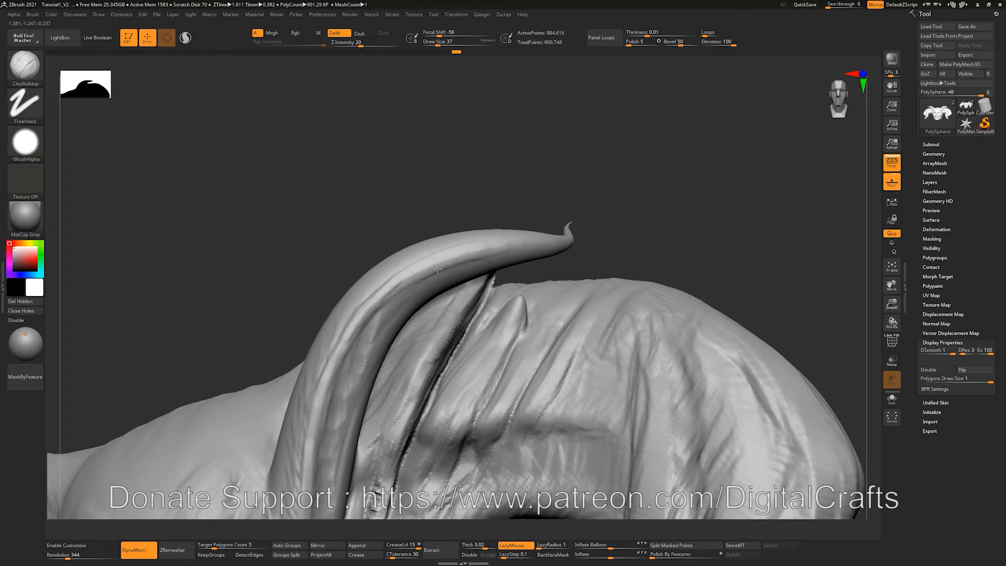
left_click_drag(371, 346, 342, 414, "alt")
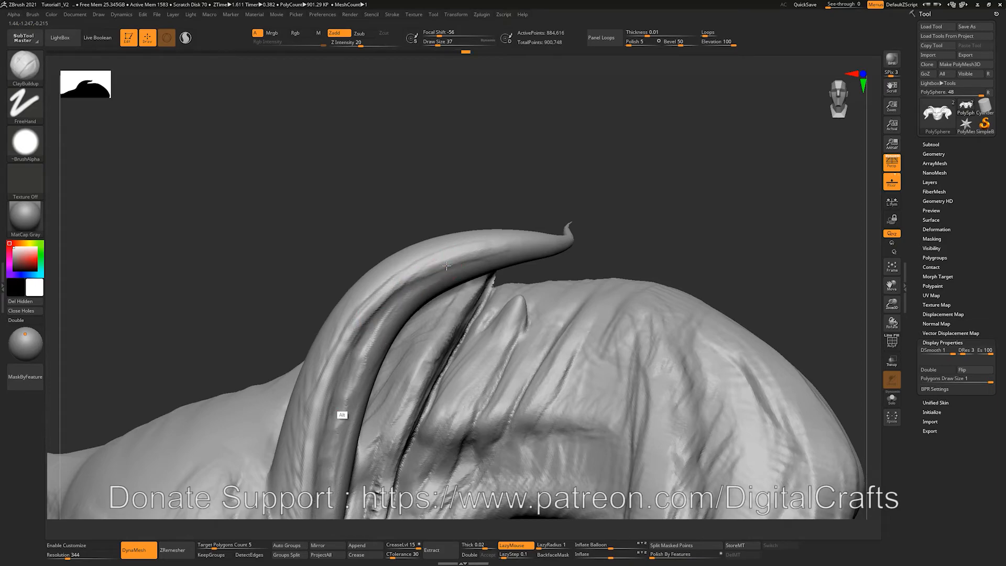
Step: Add broader ClayBuildup ridges along the horns at draw sizes 51 and 83, and smooth the surface near their bases
mouse_move(632, 207)
left_mouse_down()
mouse_move(599, 196)
mouse_move(613, 182)
mouse_move(624, 199)
mouse_move(602, 209)
left_mouse_up()
key("bracketright")
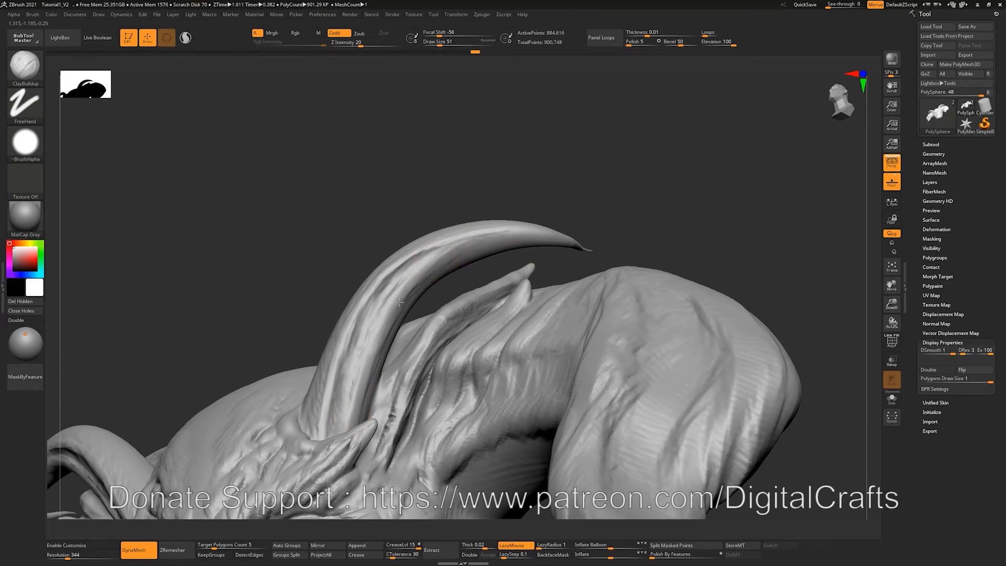
mouse_move(548, 177)
left_mouse_down()
mouse_move(592, 184)
mouse_move(579, 202)
mouse_move(300, 379)
left_mouse_up()
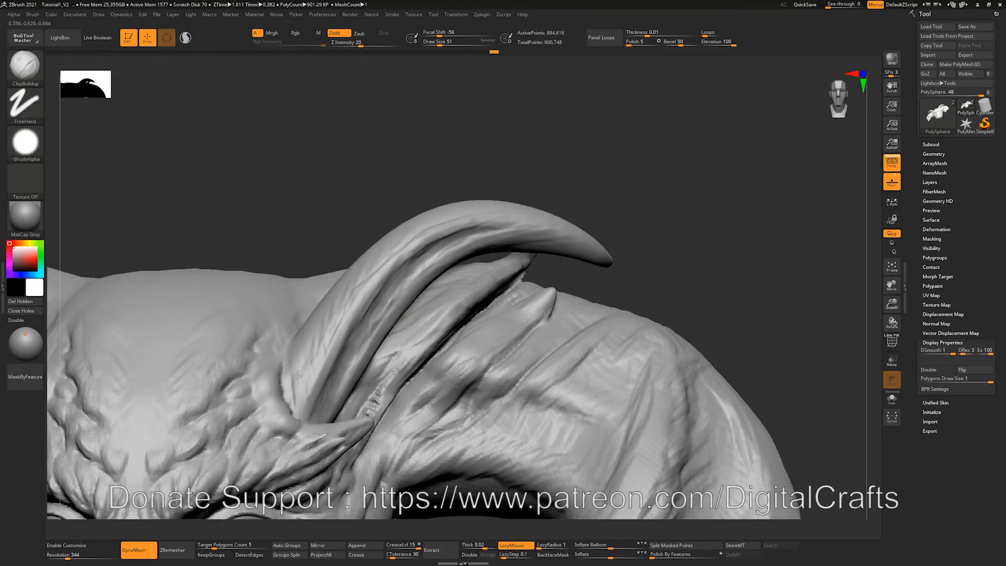
left_click_drag(547, 147, 328, 316)
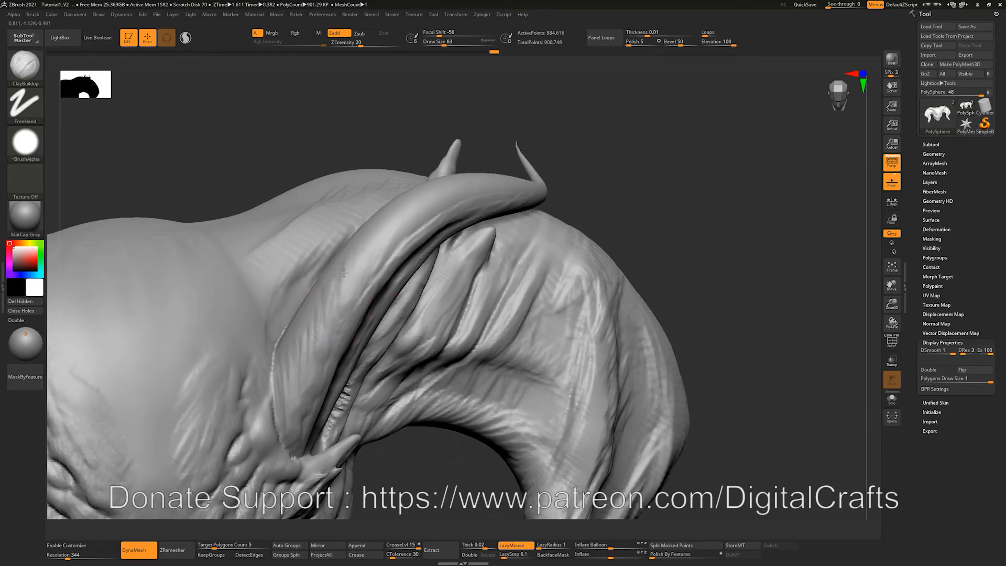
mouse_move(633, 181)
left_mouse_down()
mouse_move(566, 142)
mouse_move(527, 175)
left_mouse_up()
mouse_move(320, 338)
left_mouse_down("shift")
mouse_move(293, 359)
mouse_move(340, 310)
left_mouse_up("shift")
left_click_drag(471, 177, 555, 187, "alt")
mouse_move(513, 238)
left_mouse_down()
mouse_move(470, 217)
mouse_move(314, 318)
left_mouse_up()
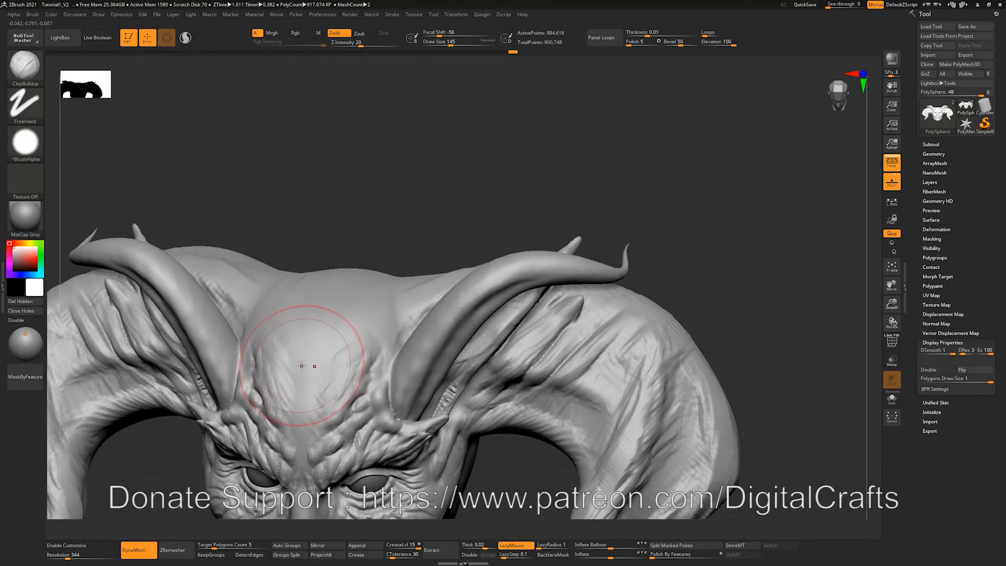
Step: Draw a tapered horn rising from the middle of the forehead with the CurveTube brush
key("b")
left_click(162, 253)
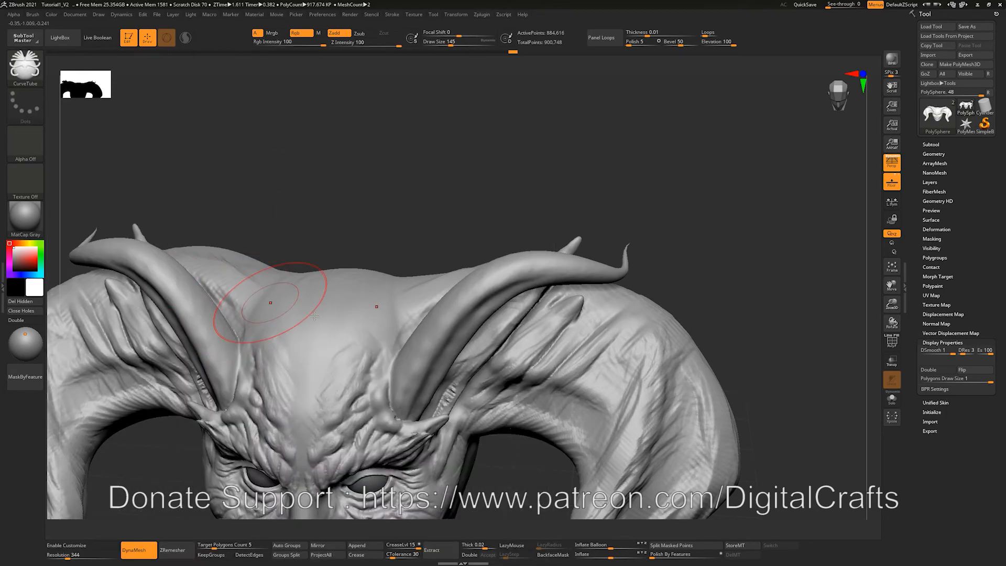
mouse_move(309, 374)
left_mouse_down()
mouse_move(310, 281)
mouse_move(358, 139)
left_mouse_up()
mouse_move(404, 227)
left_mouse_down()
mouse_move(456, 164)
mouse_move(435, 197)
mouse_move(398, 210)
mouse_move(496, 154)
mouse_move(471, 143)
left_mouse_up()
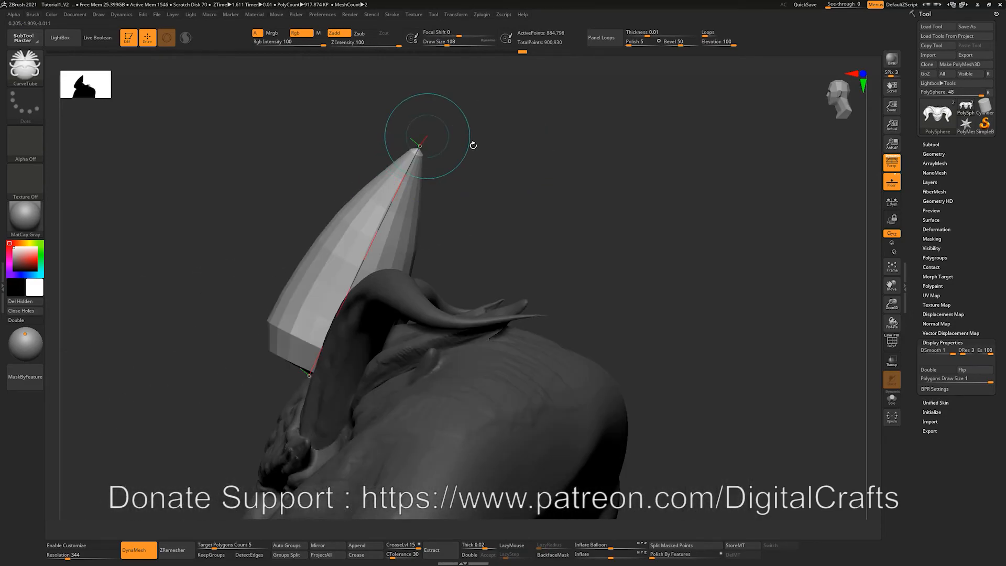
Step: Extend the central horn's tip backward in side view and straighten its middle and tip from the front
left_click_drag(591, 201, 400, 197)
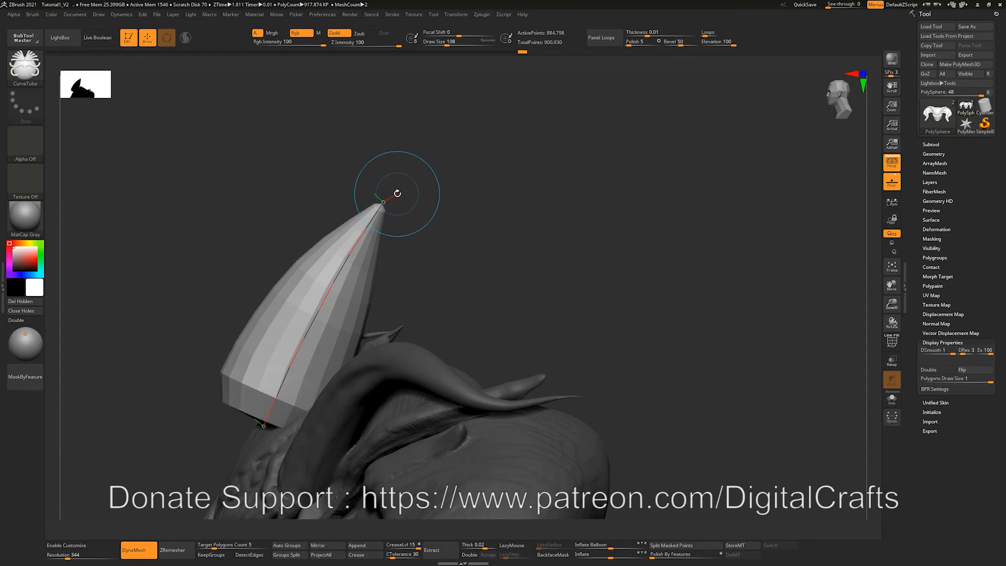
left_click_drag(397, 193, 540, 115)
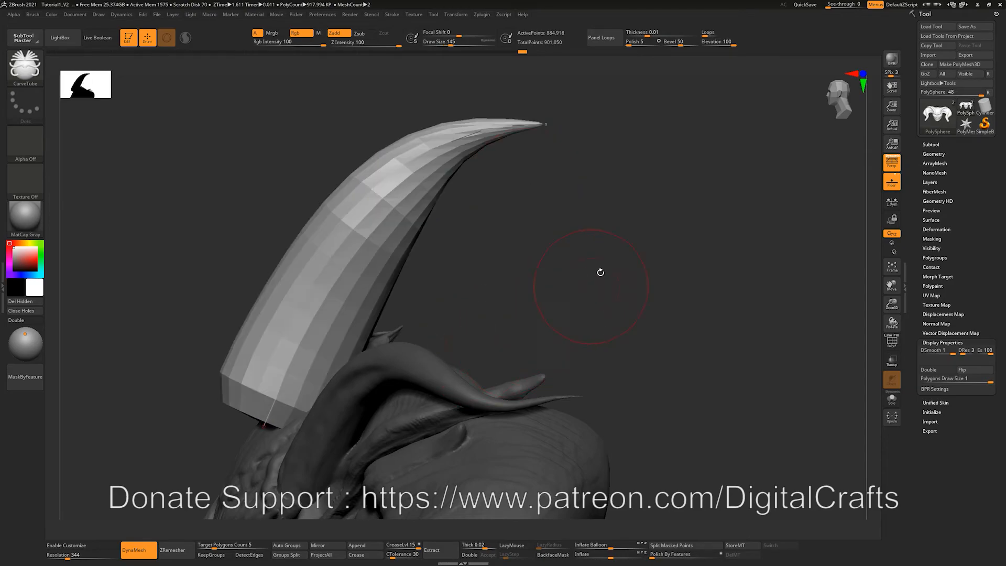
left_click_drag(573, 194, 633, 253)
left_click_drag(558, 253, 545, 293, "alt")
left_click_drag(314, 243, 296, 256)
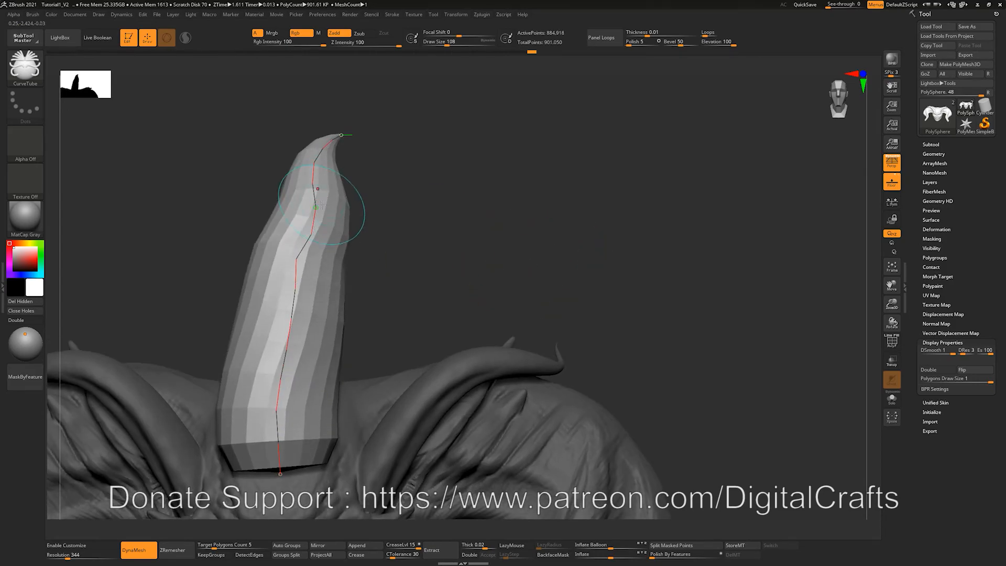
left_click_drag(314, 188, 299, 201)
left_click_drag(342, 136, 307, 86)
Step: Reposition the base and tip of the central horn's curve from several angles so it seats in the forehead and sweeps back
left_click_drag(444, 167, 457, 209)
left_click_drag(382, 132, 396, 167)
mouse_move(489, 252)
left_mouse_down()
mouse_move(467, 258)
mouse_move(479, 239)
mouse_move(492, 239)
left_mouse_up()
left_click_drag(269, 406, 276, 423)
left_click_drag(440, 271, 390, 278)
left_click_drag(264, 422, 267, 421)
left_click_drag(472, 272, 445, 269)
left_click_drag(435, 204, 452, 235)
left_click(338, 288)
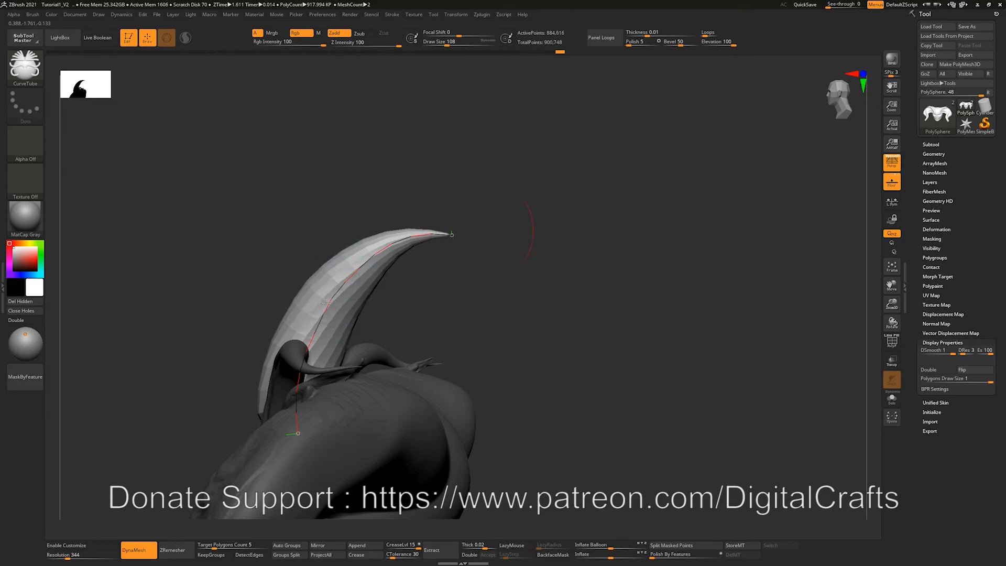
Step: Edit the size falloff graph in the curve modifiers and update the central horn with it
left_click(393, 15)
left_click(399, 189)
left_click_drag(399, 188, 418, 177)
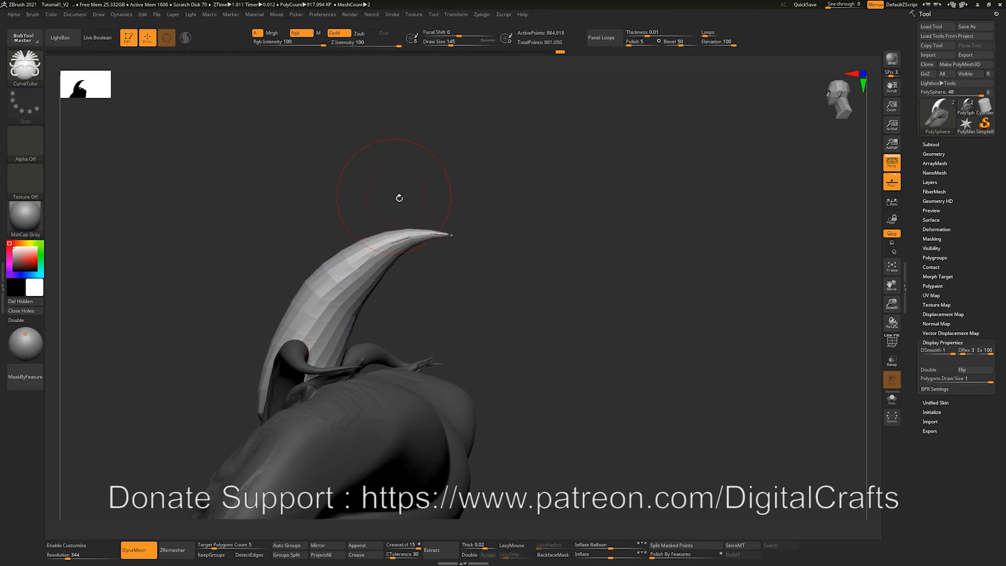
left_click(393, 17)
left_click_drag(432, 207, 480, 178)
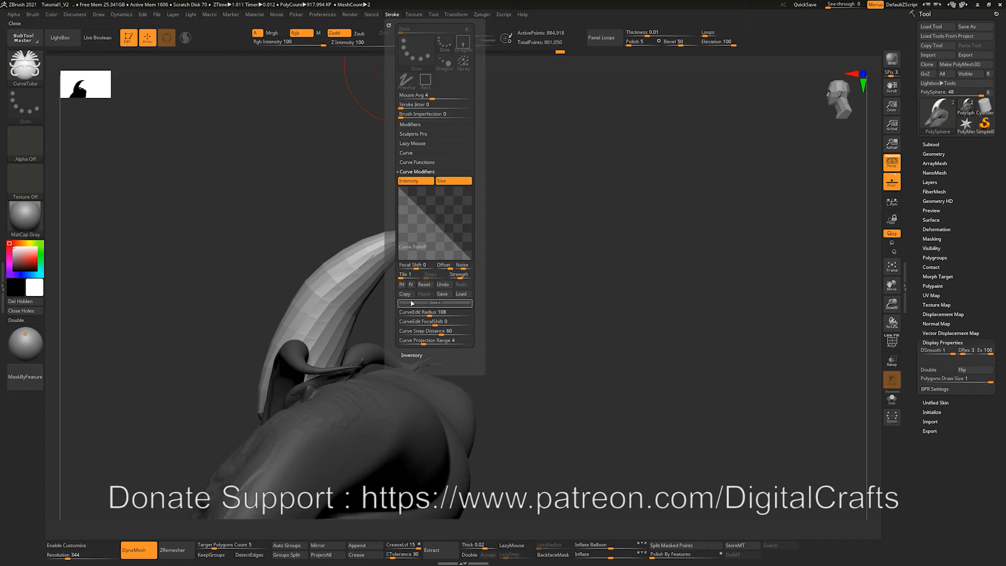
left_click(343, 299)
Step: Reduce the draw size, shift the central horn's base into the forehead, and re-DynaMesh to merge it with the head
mouse_move(407, 310)
left_mouse_down()
mouse_move(469, 310)
mouse_move(475, 254)
left_mouse_up()
key("bracketleft")
key("bracketleft")
left_click_drag(323, 410, 315, 414)
left_click(534, 261)
mouse_move(535, 260)
left_mouse_down()
mouse_move(535, 283)
mouse_move(607, 265)
mouse_move(693, 276)
left_mouse_up()
mouse_move(552, 158)
left_mouse_down("alt")
mouse_move(557, 200)
mouse_move(524, 197)
left_mouse_up("alt")
Step: Smooth the faceted surface of the central horn using an enlarged Smooth Stronger brush
key("shift")
key("s")
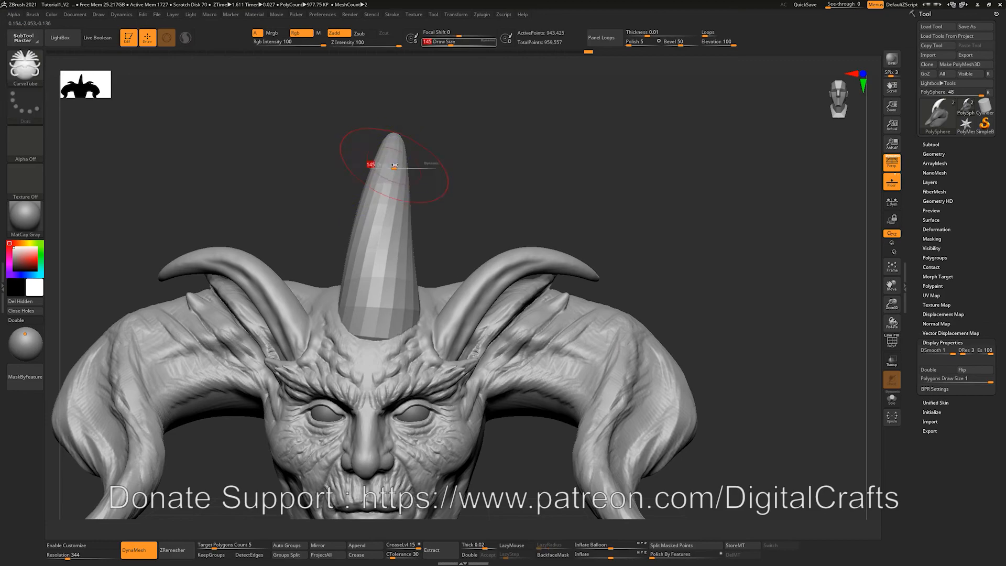
left_click_drag(394, 165, 396, 166)
key("shift")
left_click_drag(381, 42, 399, 42)
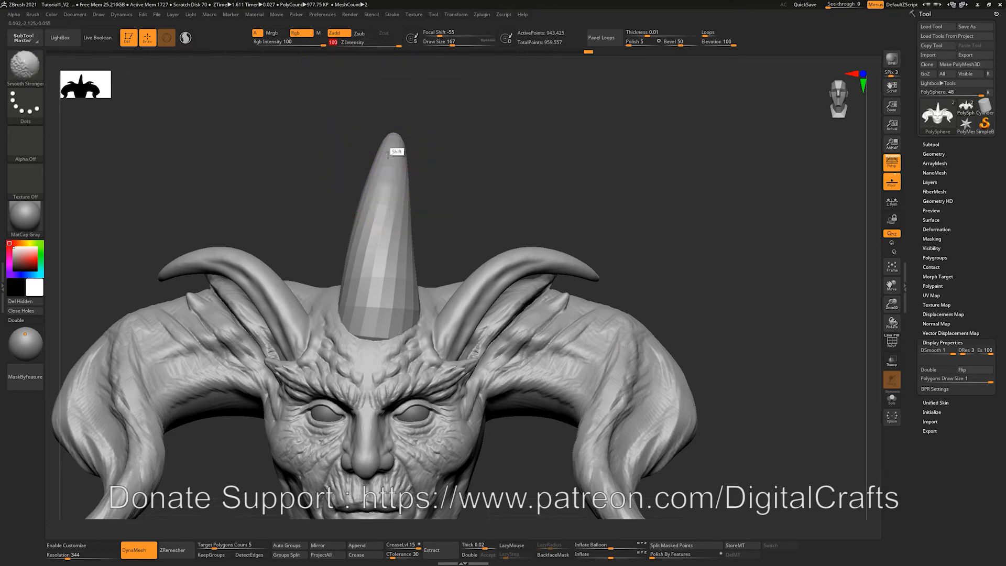
mouse_move(524, 189)
left_mouse_down("alt")
mouse_move(522, 135)
mouse_move(520, 195)
mouse_move(517, 173)
left_mouse_up("alt")
Step: Carve long lengthwise grooves from tip to base along the front of the central horn with DamStandard at draw size 56
key("s")
left_click_drag(436, 144, 423, 143)
key("b")
key("d")
key("s")
left_click_drag(443, 94, 391, 363)
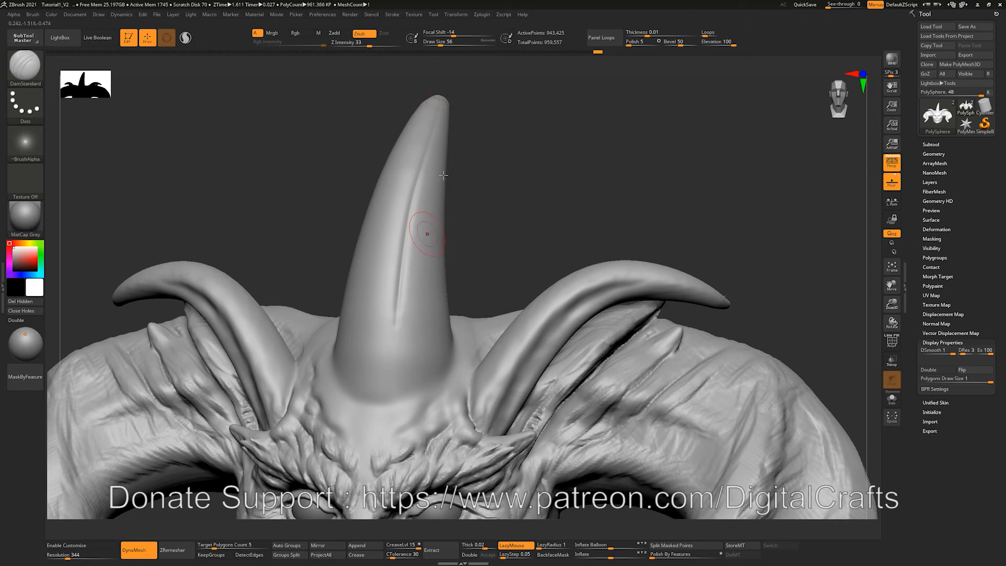
left_click_drag(442, 108, 415, 353)
left_click_drag(417, 111, 361, 399)
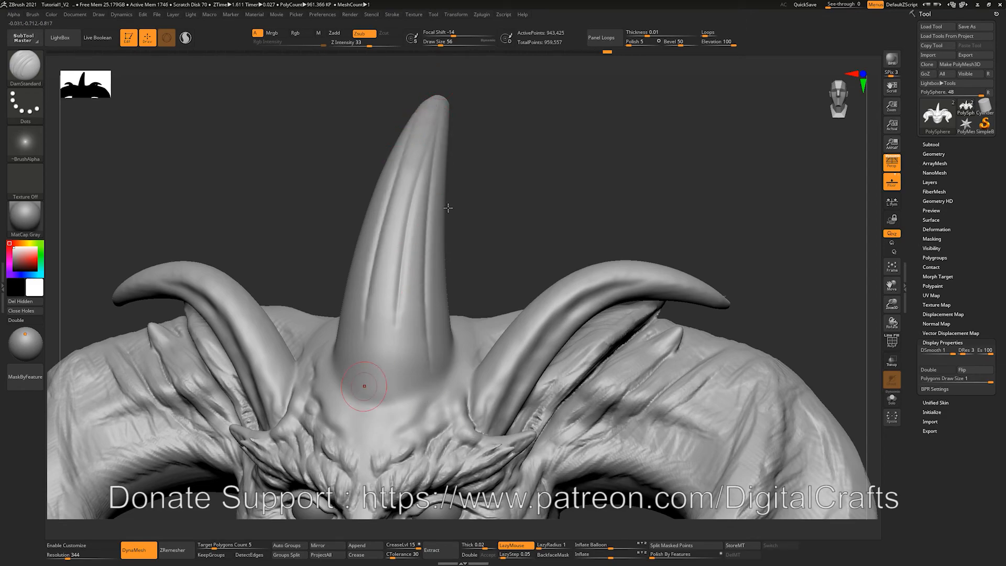
Step: Add more lengthwise grooves and raised ridges on the other side and front of the central horn with DamStandard
left_click_drag(477, 169, 413, 147)
left_click_drag(403, 102, 404, 344)
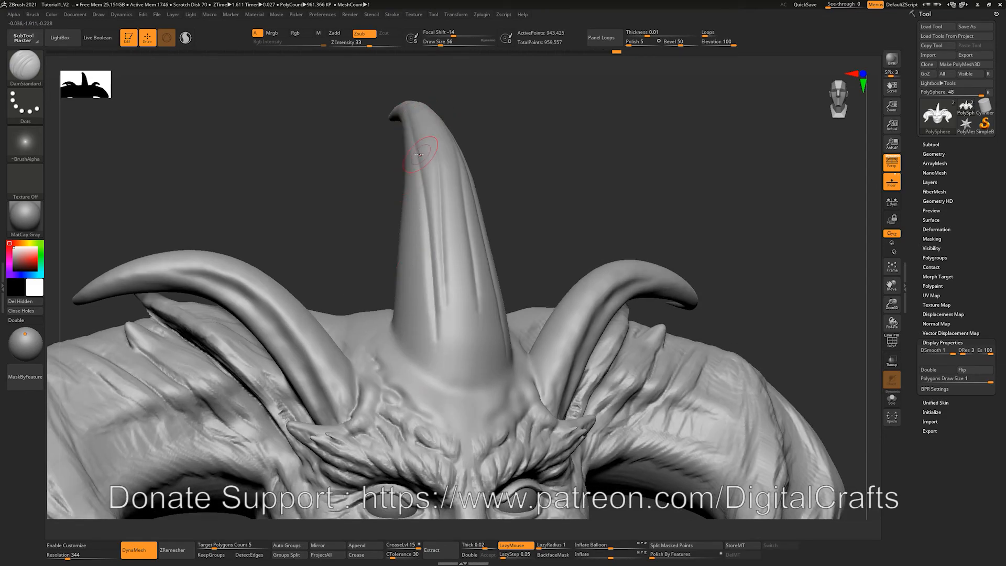
left_click_drag(409, 111, 433, 379, "alt")
left_click_drag(519, 175, 448, 175)
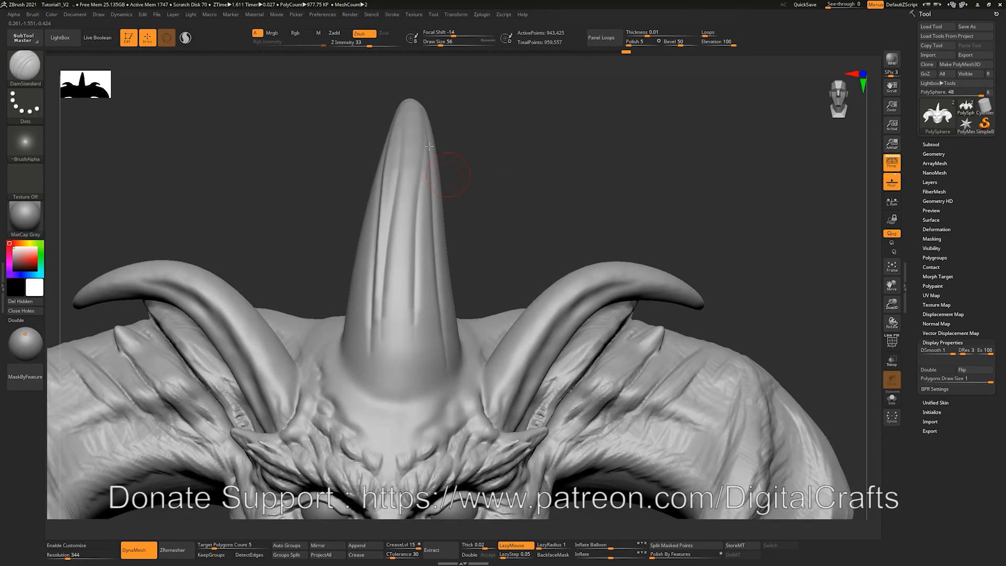
left_click_drag(415, 100, 424, 204, "alt")
left_click_drag(425, 119, 419, 315, "alt")
left_click_drag(419, 173, 424, 299, "alt")
left_click_drag(430, 162, 435, 380)
left_click_drag(430, 190, 431, 315)
left_click_drag(467, 264, 422, 272)
Step: Smooth the lower ends of the horn's grooves and sharpen the crease around its base with DamStandard at draw size 101
key("s")
mouse_move(393, 321)
left_mouse_down("shift")
mouse_move(402, 334)
mouse_move(404, 219)
left_mouse_up("shift")
mouse_move(495, 228)
left_mouse_down("alt")
mouse_move(474, 182)
mouse_move(484, 150)
left_mouse_up("alt")
key("b")
key("c")
key("b")
key("b")
key("d")
key("s")
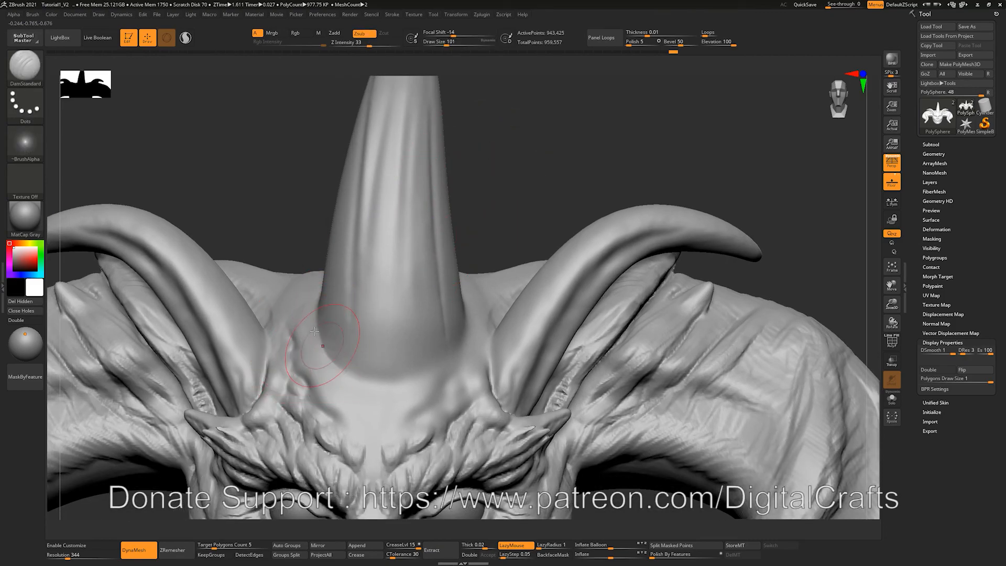
mouse_move(525, 231)
left_mouse_down("alt")
mouse_move(523, 208)
mouse_move(498, 209)
left_mouse_up("alt")
Step: Build up and smooth a rim of forehead skin around the central horn's base with ClayBuildup at draw size 62
key("b")
key("c")
key("b")
key("s")
left_click_drag(297, 317, 292, 316)
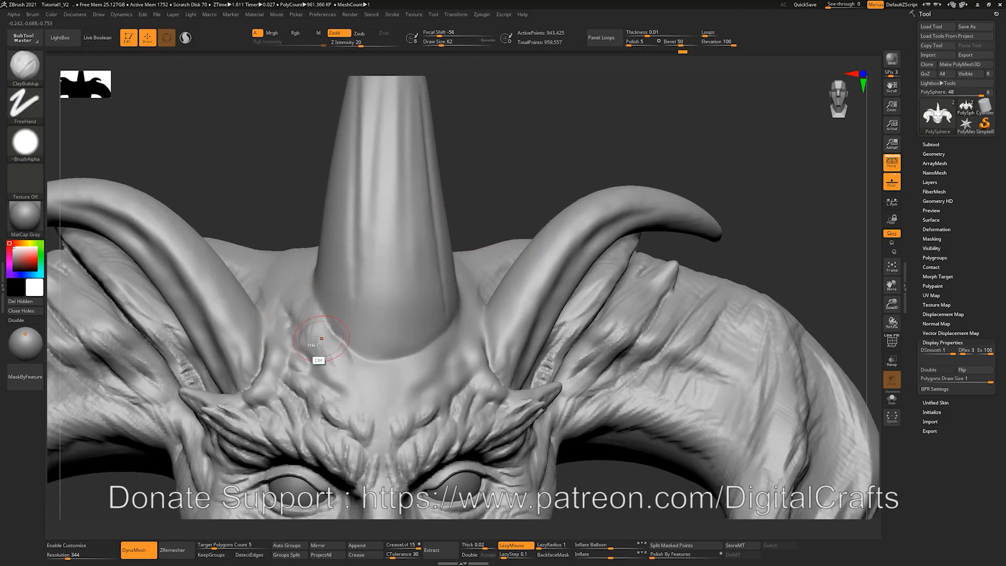
left_click_drag(316, 352, 322, 322, "shift")
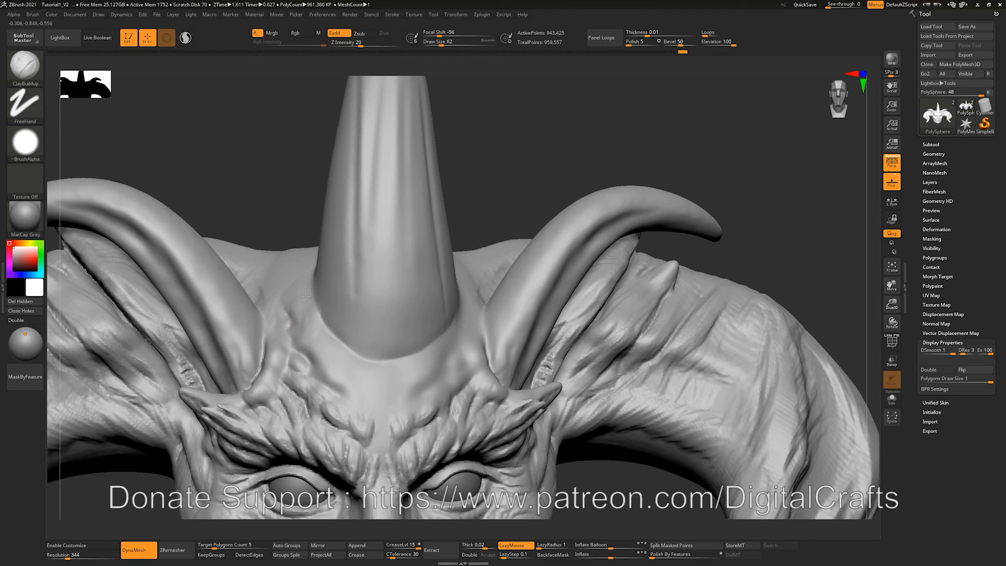
left_click_drag(306, 296, 332, 349)
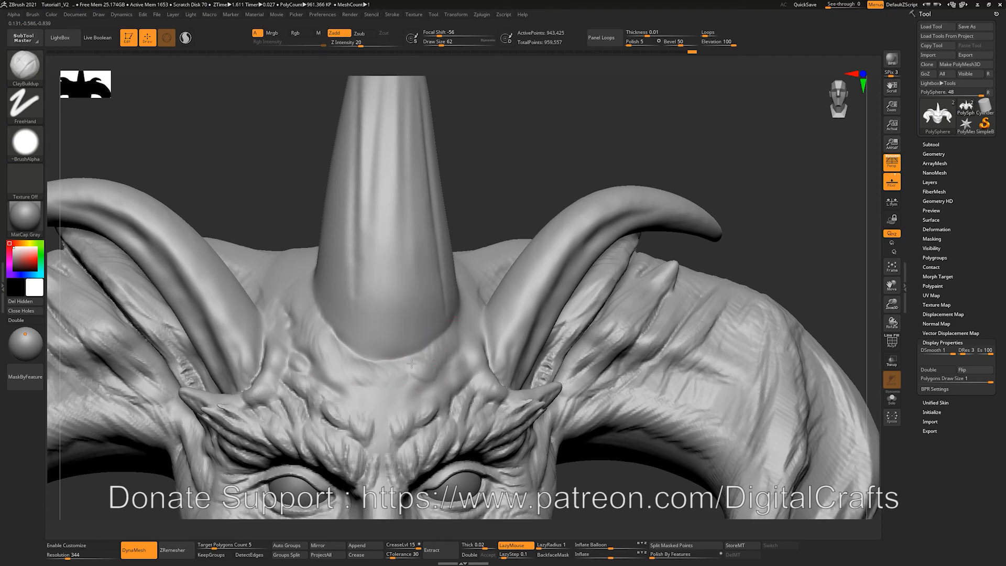
left_click_drag(554, 193, 505, 160, "alt")
left_click_drag(559, 227, 513, 158, "alt")
Step: Switch to the IMM SpaceShip insert-mesh brush
key("comma")
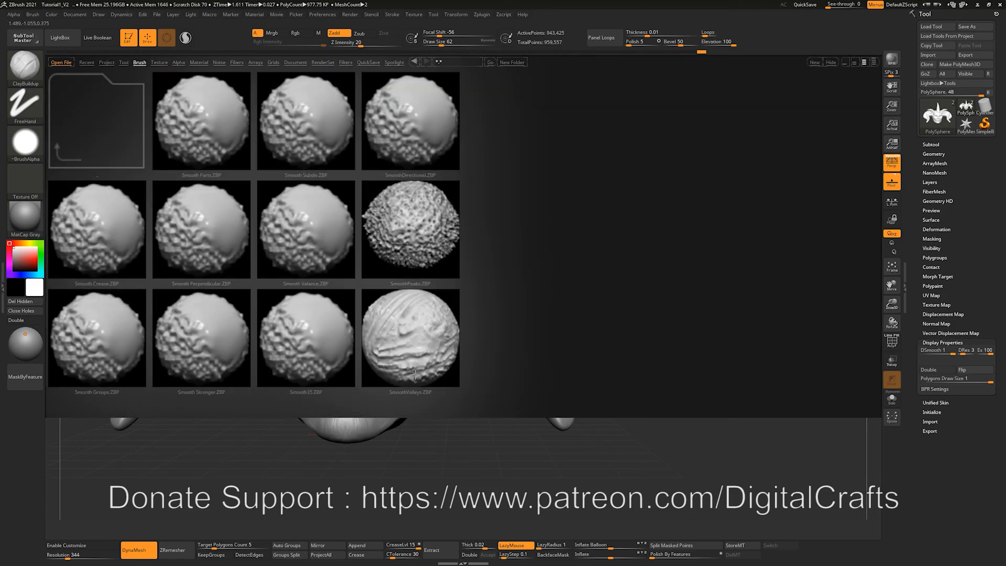
key("comma")
key("b")
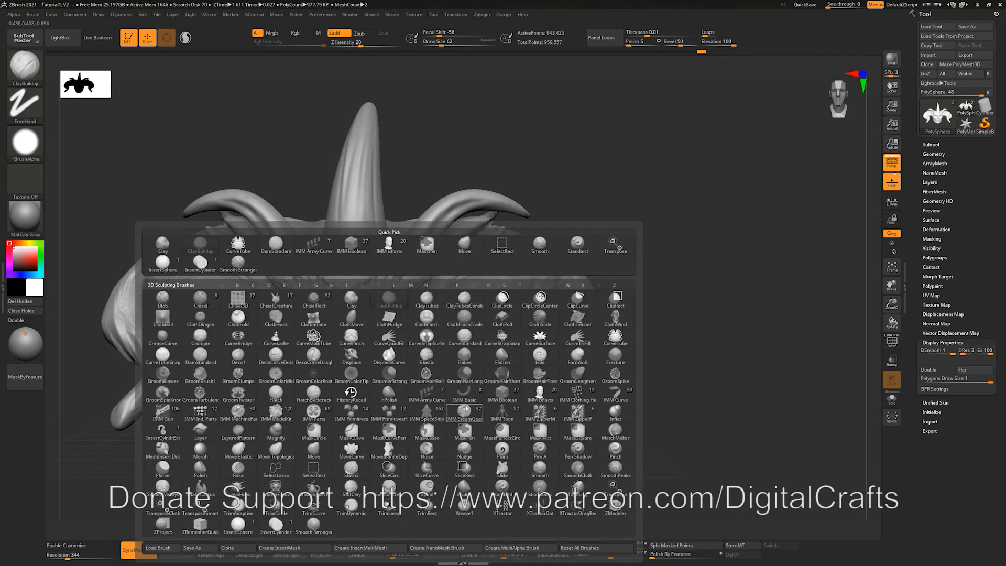
key("i")
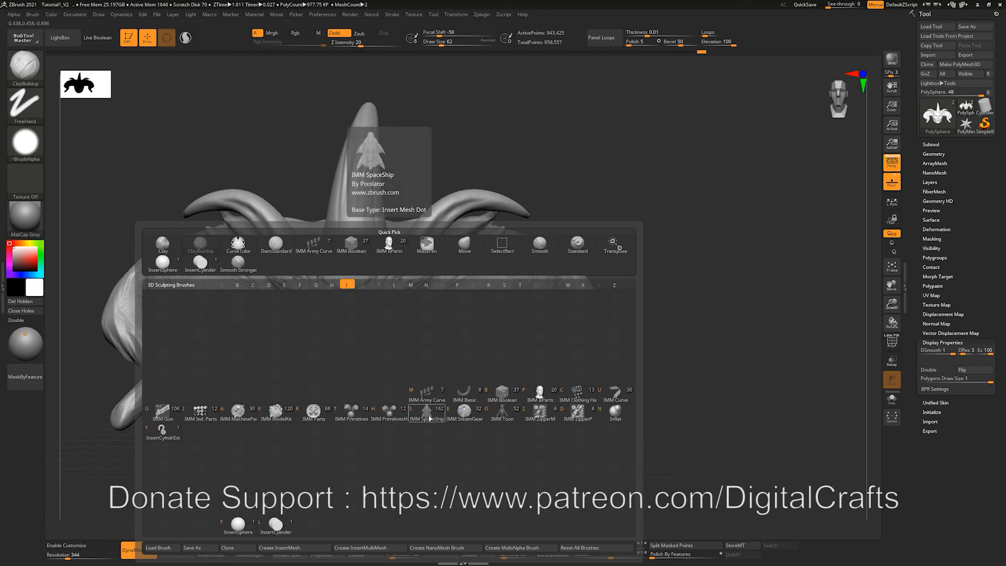
left_click(427, 417)
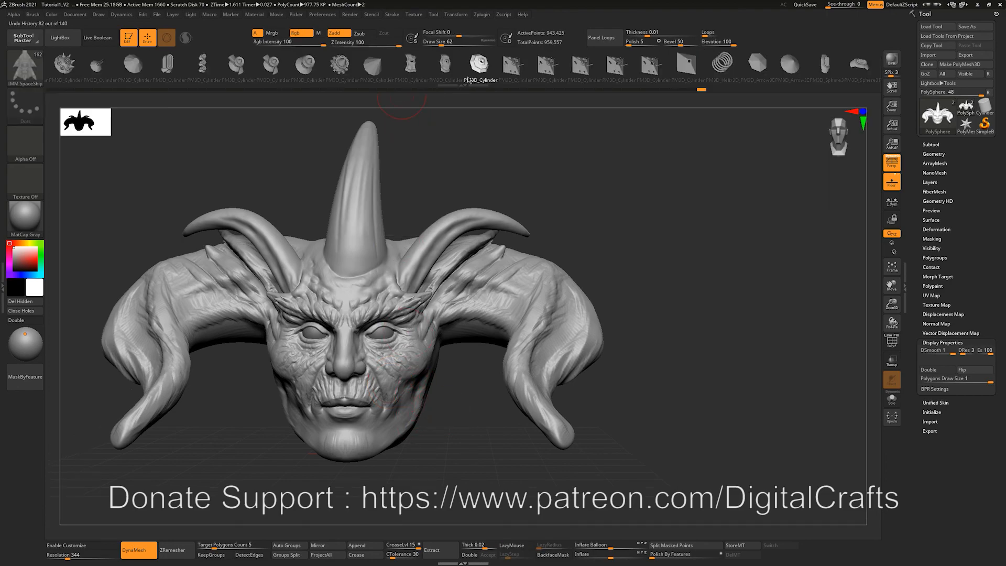
Step: Try inserting the stepped, faceted cylinder part on the large side horn, and undo it
left_click(477, 66)
left_click_drag(505, 306, 635, 286)
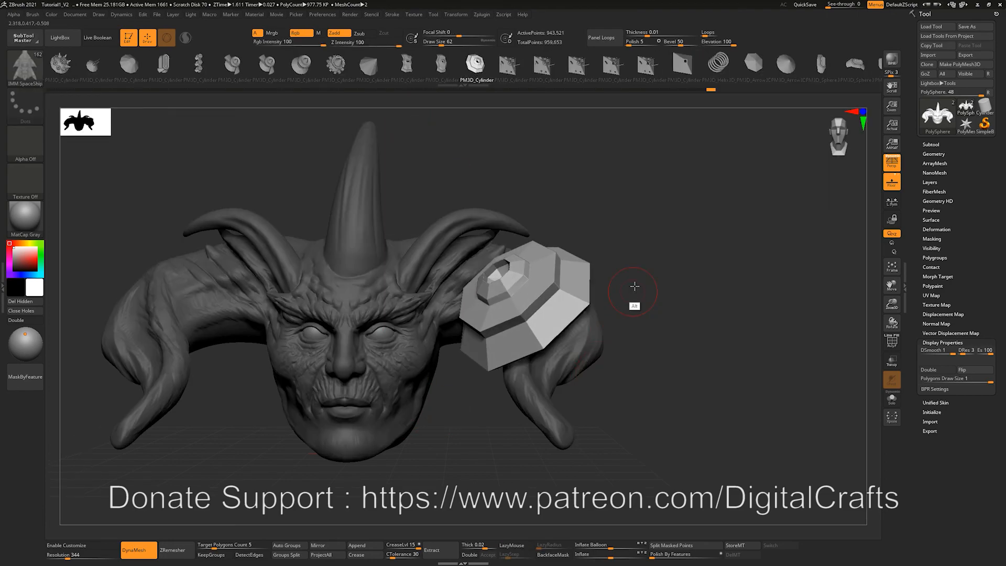
left_click_drag(618, 247, 614, 304, "alt")
key("ctrl+z")
Step: Try placing the paneled pyramid part with antennas on the large side horn and the face, and undo the insertions
left_click(612, 65)
left_click_drag(519, 329, 605, 347)
left_click_drag(636, 307, 603, 270, "alt")
key("ctrl+z")
left_click_drag(338, 314, 397, 373)
left_click_drag(527, 295, 585, 335)
left_click_drag(662, 235, 628, 267, "alt")
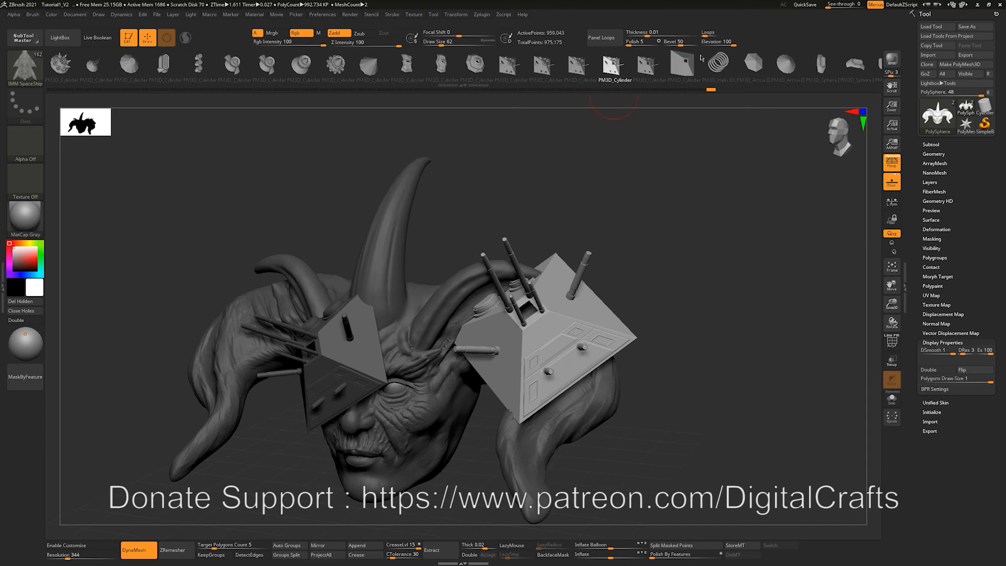
key("ctrl+z")
key("ctrl+z")
Step: Try inserting the gear-shaped part on the large side horn, and undo it
left_click(335, 64)
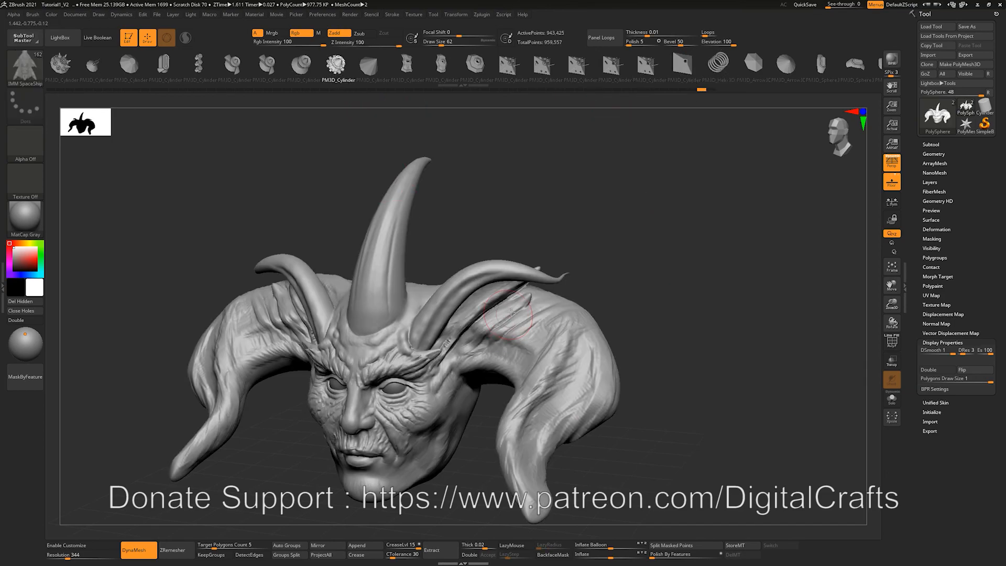
left_click_drag(511, 313, 581, 335)
left_click_drag(671, 308, 691, 286, "alt")
key("ctrl+z")
mouse_move(626, 254)
left_mouse_down()
mouse_move(635, 218)
mouse_move(640, 243)
left_mouse_up()
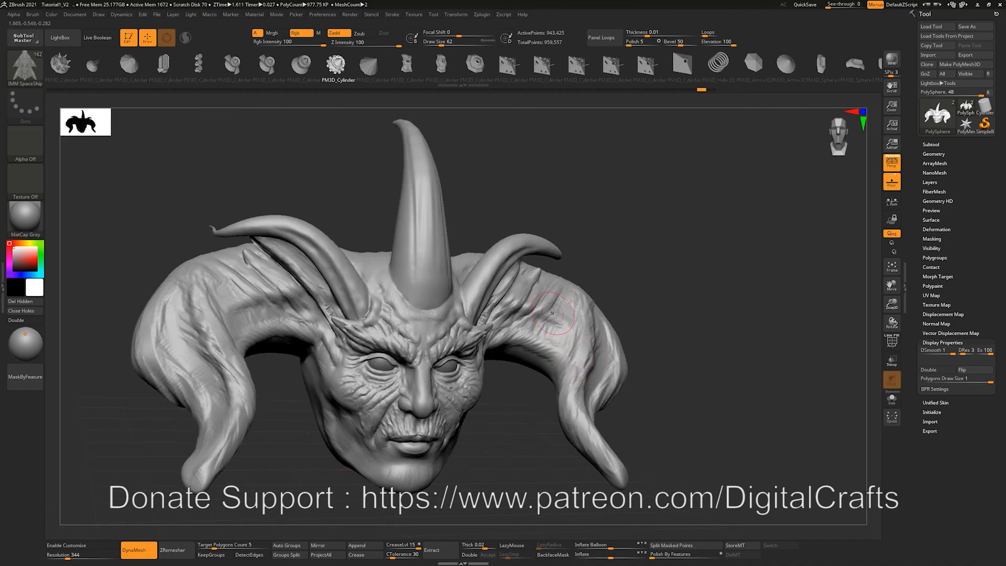